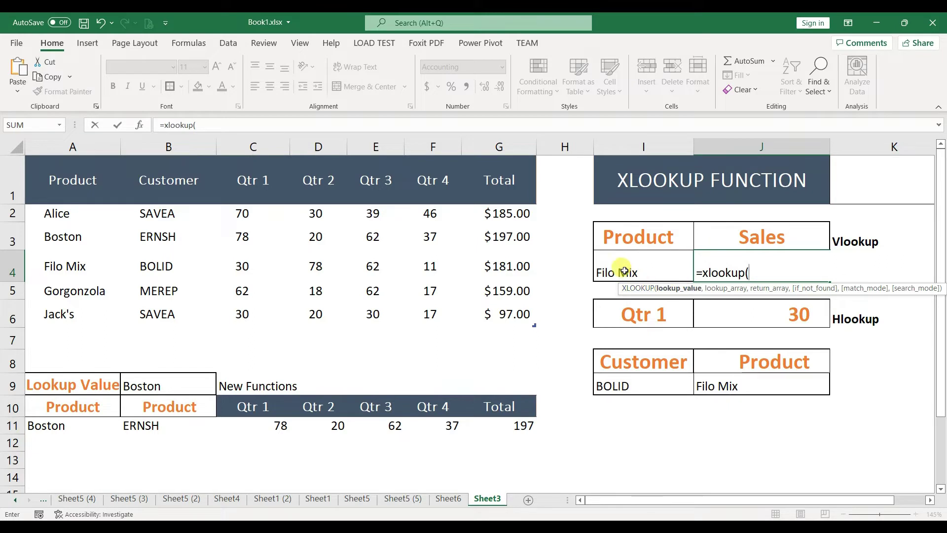
Step: Complete the XLOOKUP in J4 to find I4 in the table's Product column and return its Total, then check the Filo Mix row
type(",")
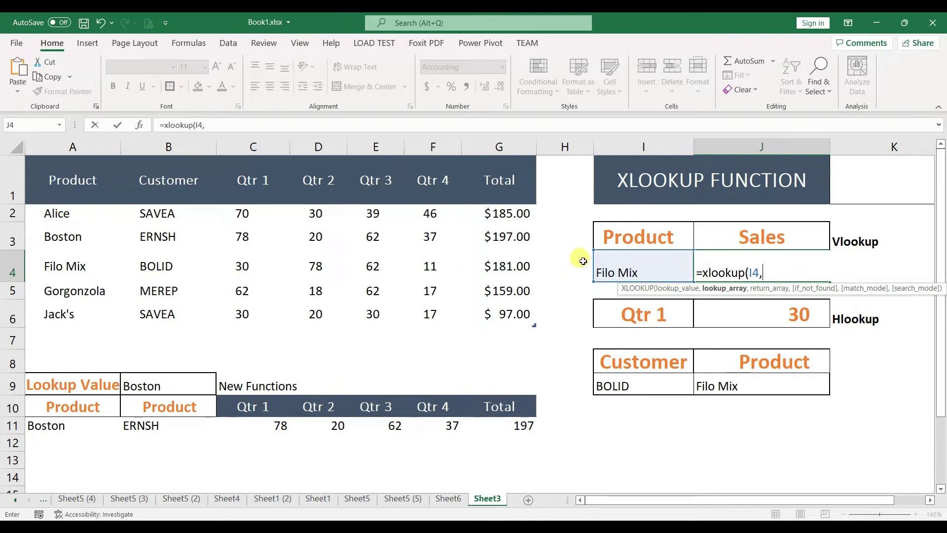
left_click_drag(67, 211, 77, 314)
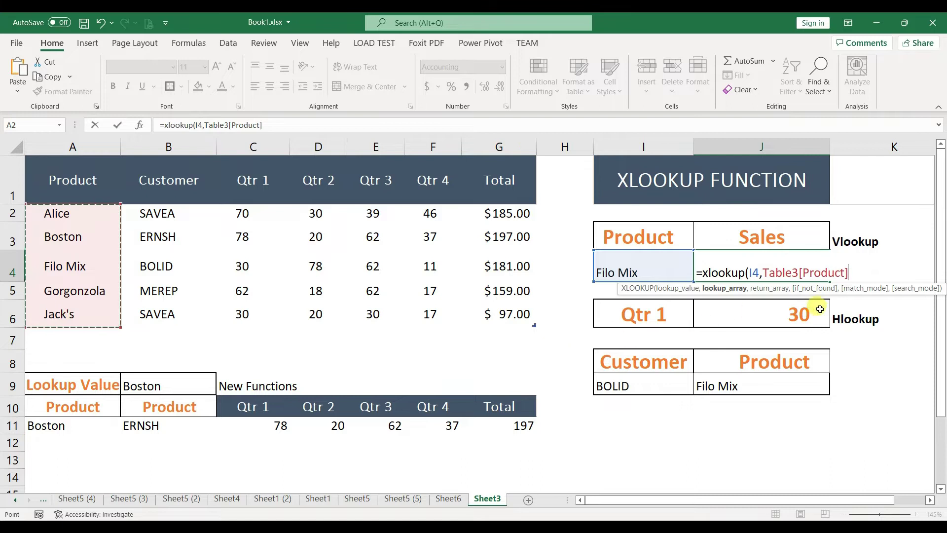
type(",")
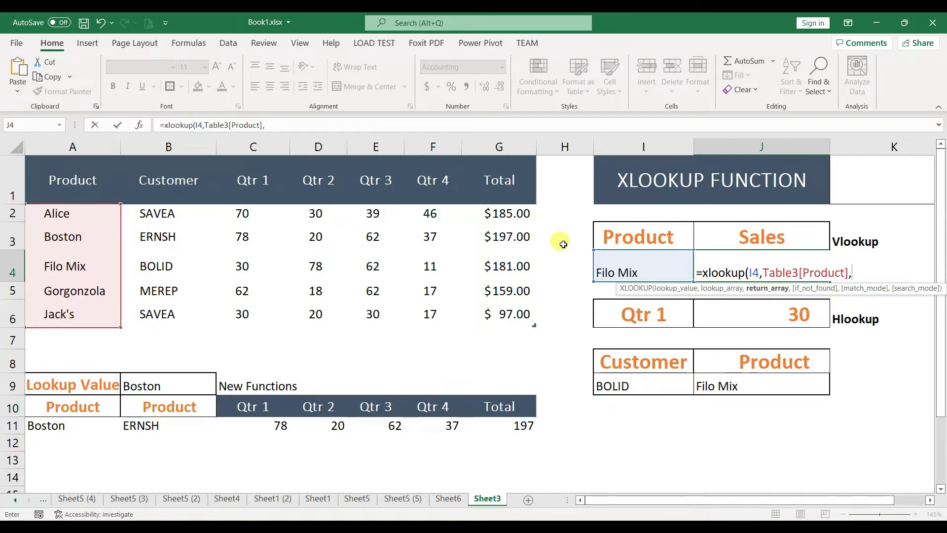
left_click_drag(512, 215, 520, 312)
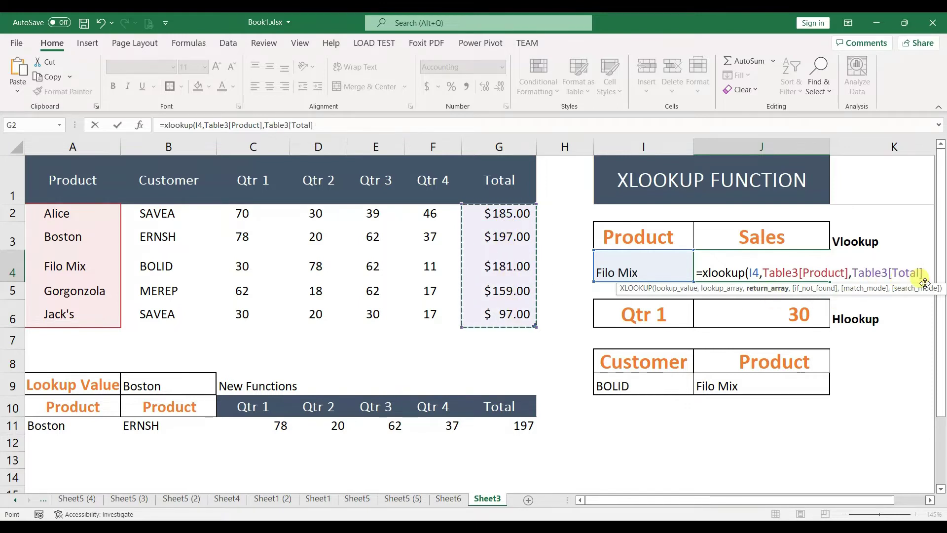
type(")")
key("Return")
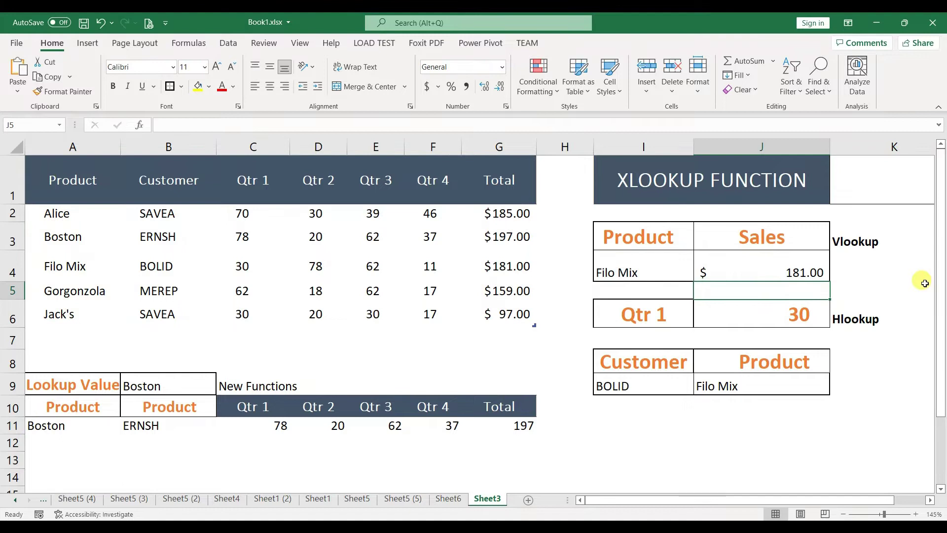
left_click(750, 254)
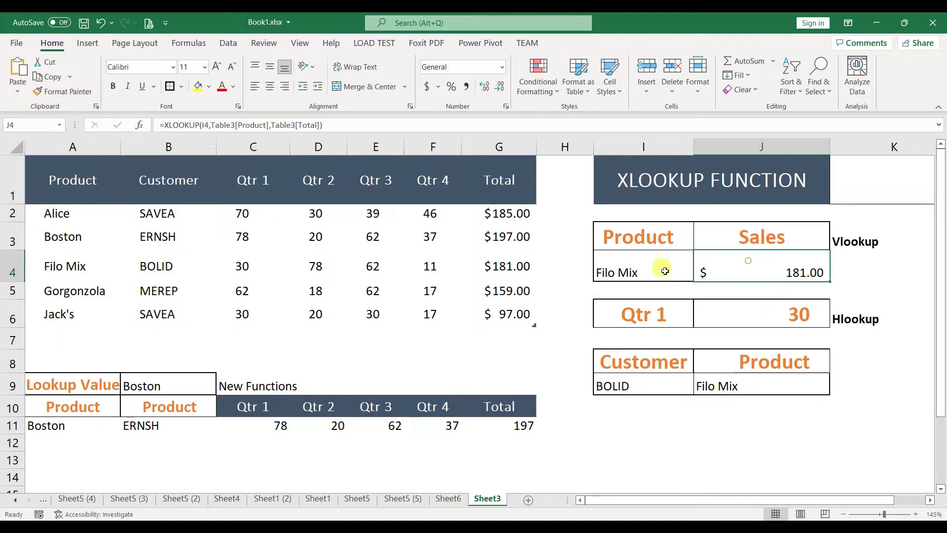
left_click(623, 279)
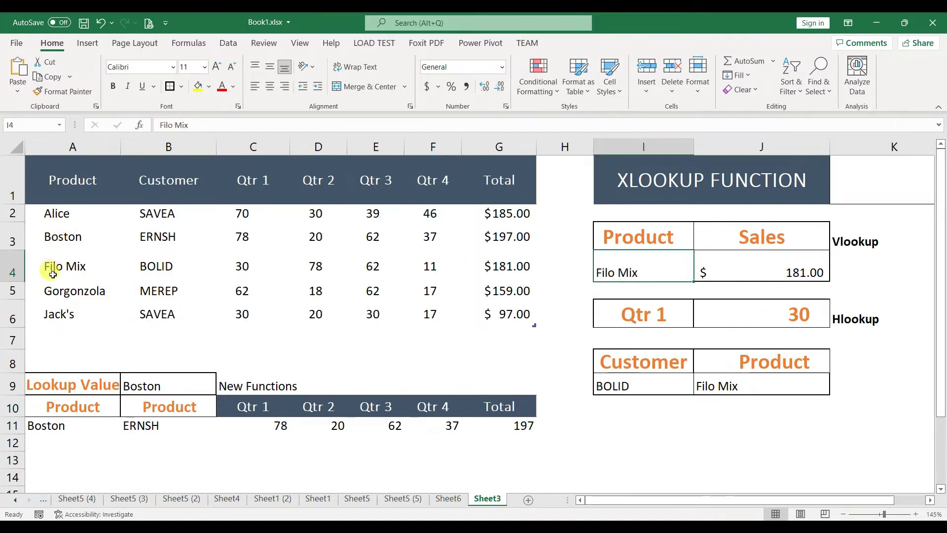
left_click(508, 266)
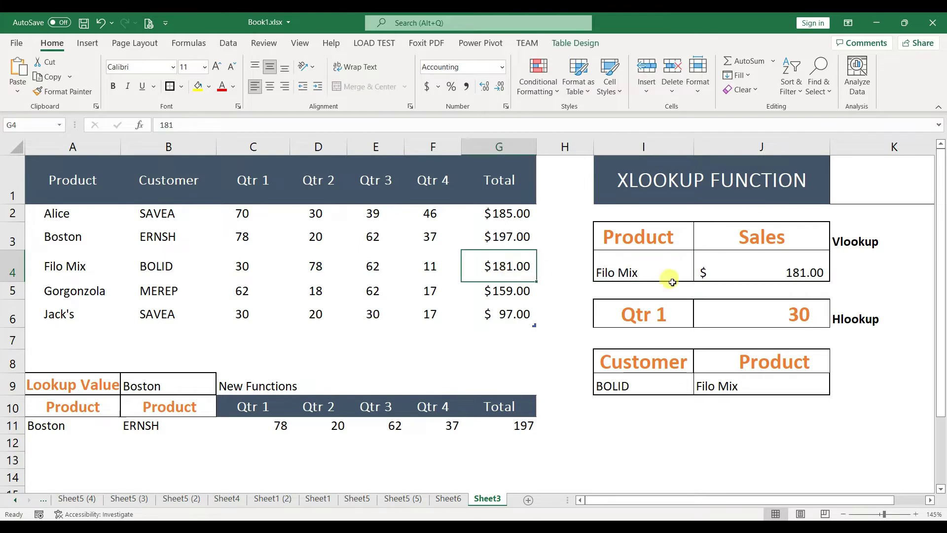
Step: Copy Boston from the Product column into lookup cell I4 and compare the Sales result with the Boston row
left_click(61, 232)
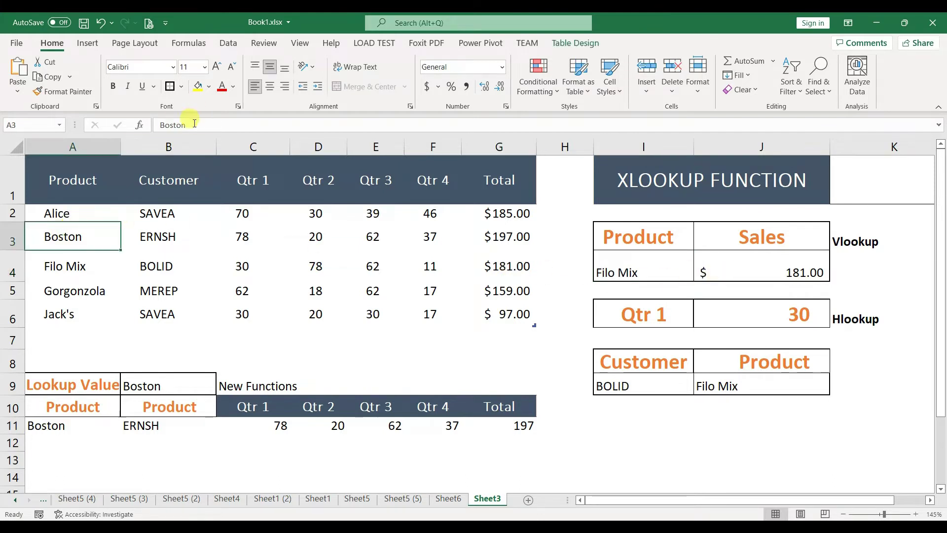
key("ctrl+c")
left_click(619, 263)
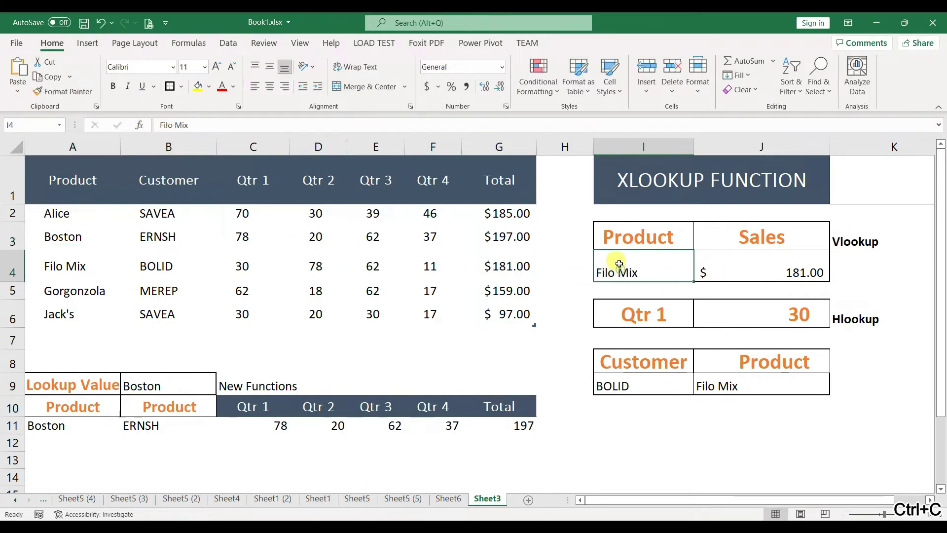
key("ctrl+v")
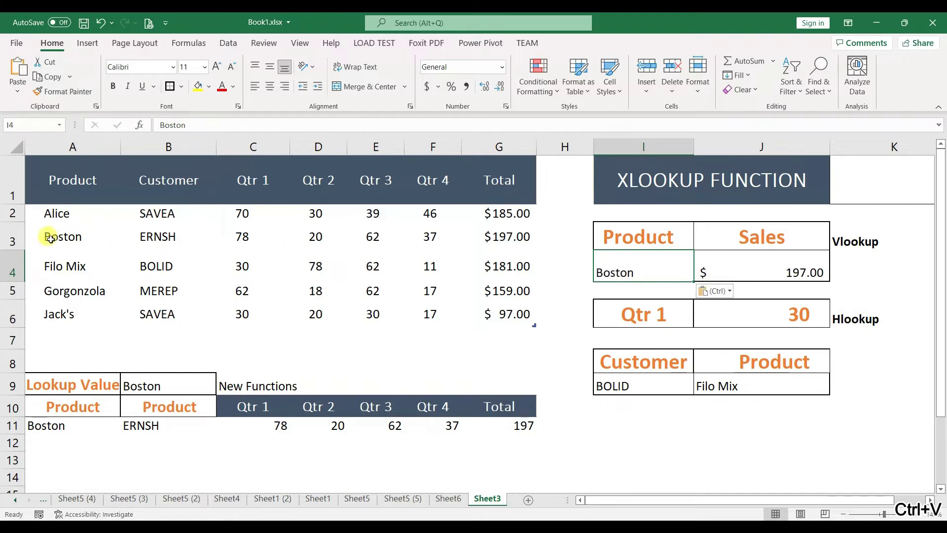
left_click_drag(480, 237, 84, 235)
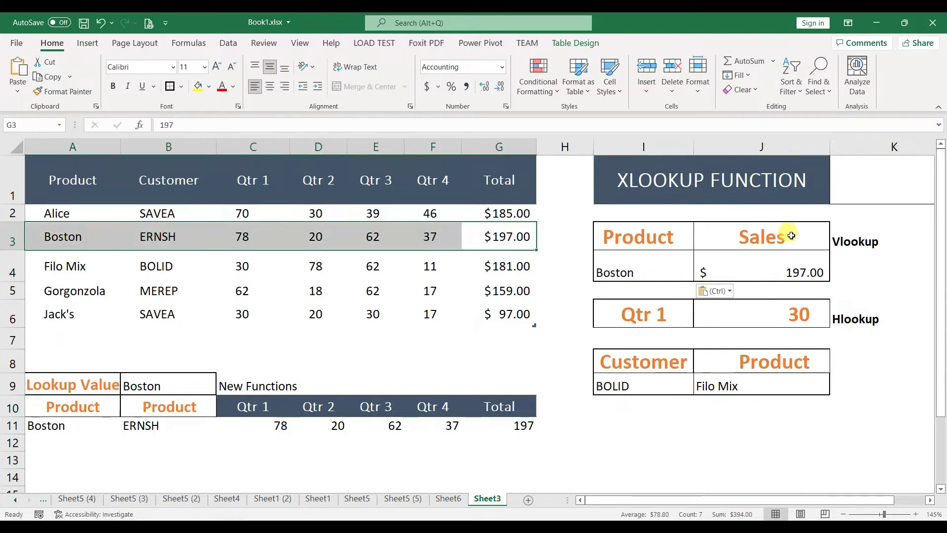
left_click(789, 268)
left_click(850, 242)
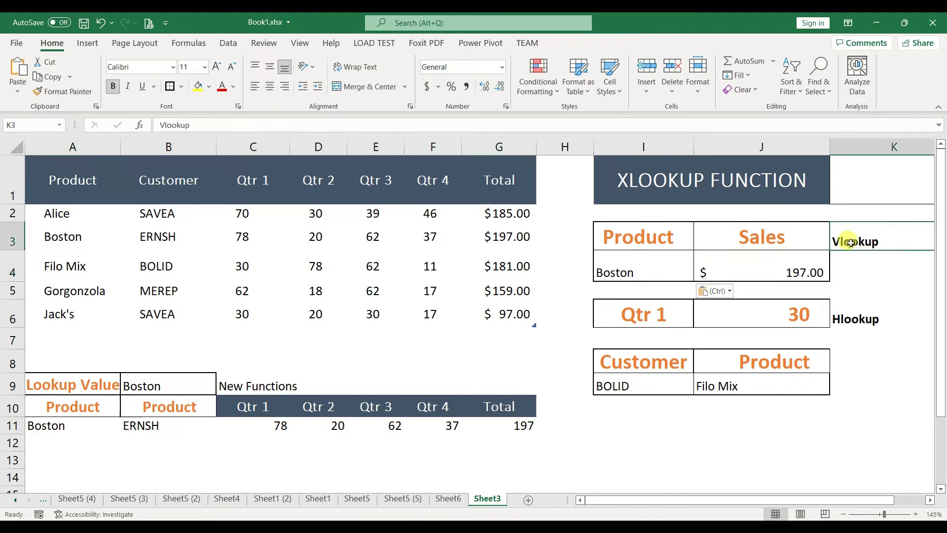
left_click(761, 273)
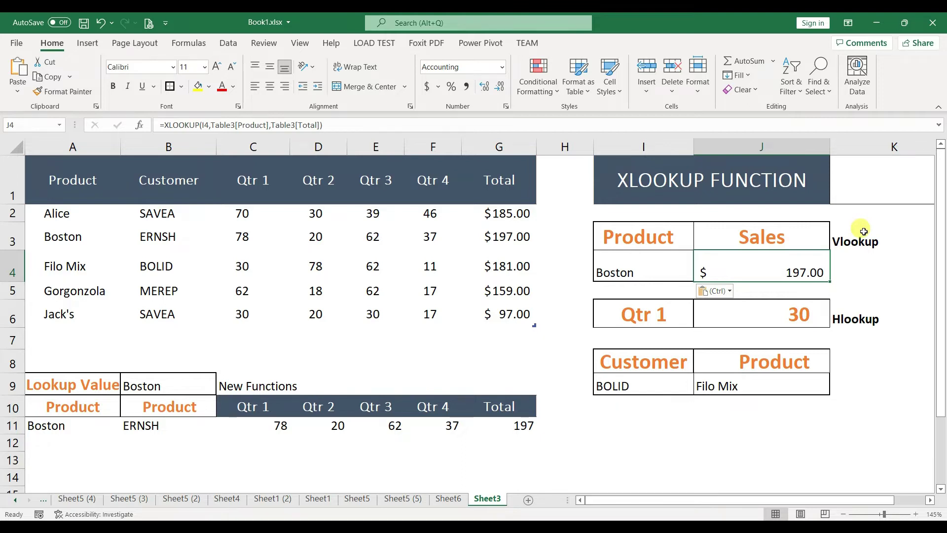
Step: Review the existing XLOOKUP formula in J6 beside the Hlookup label
left_click(846, 321)
left_click(758, 317)
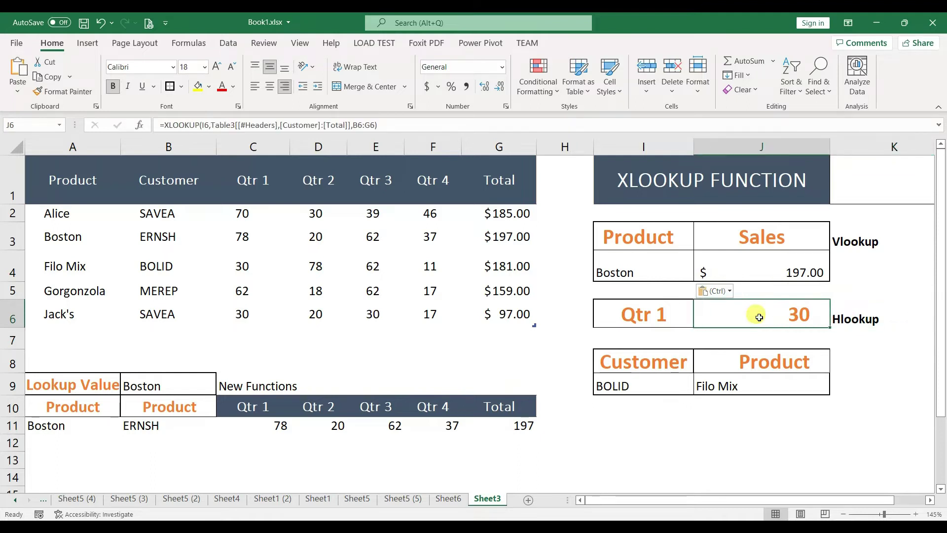
double_click(759, 317)
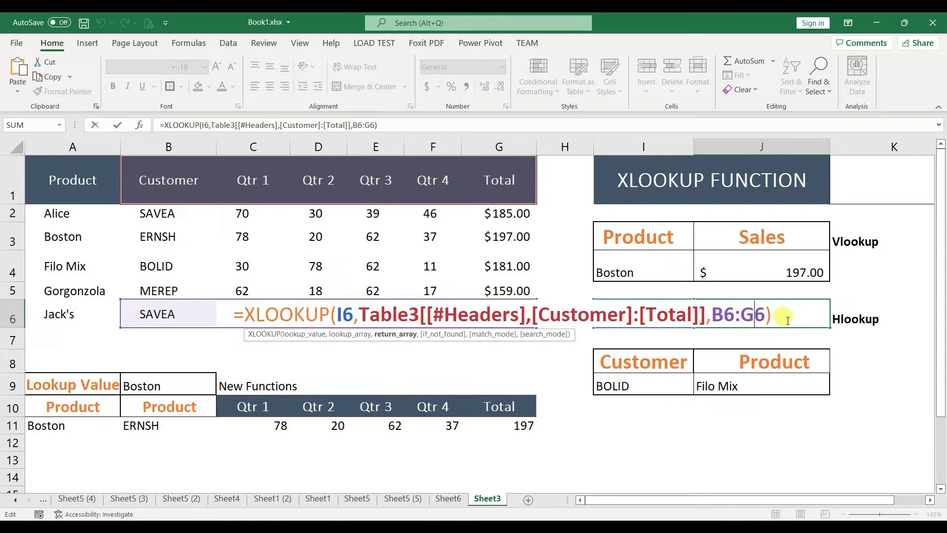
key("ctrl+Return")
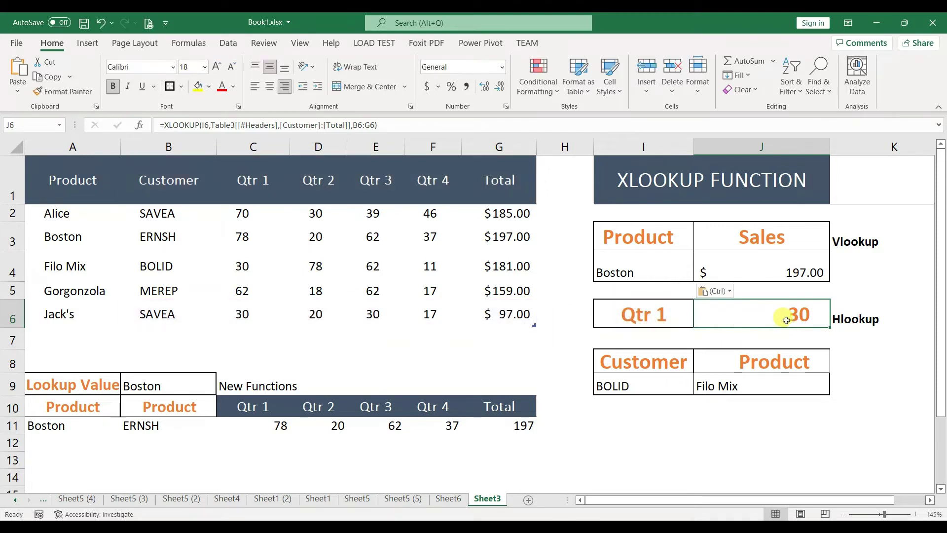
type("=xloo")
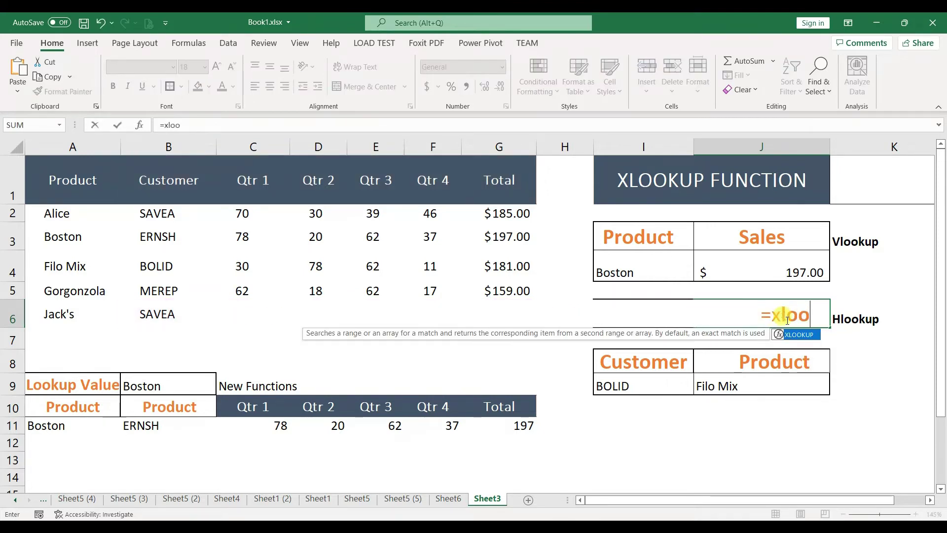
type("kup(")
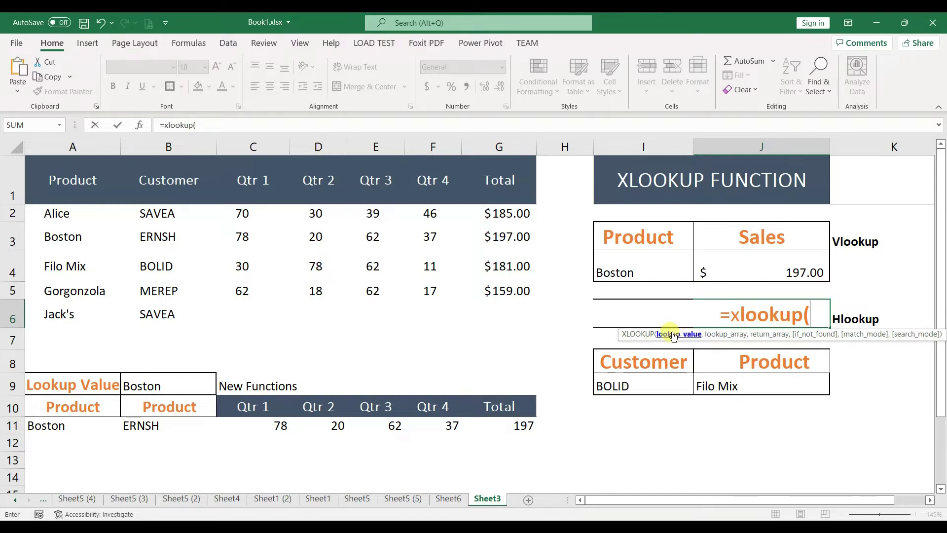
left_click(606, 306)
left_click(547, 317)
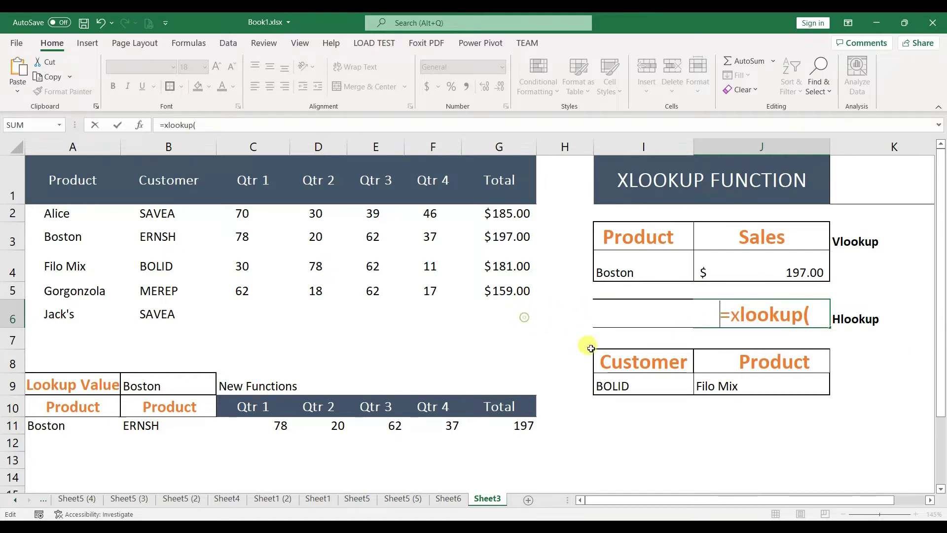
type("=")
left_click(620, 338)
left_click(616, 320)
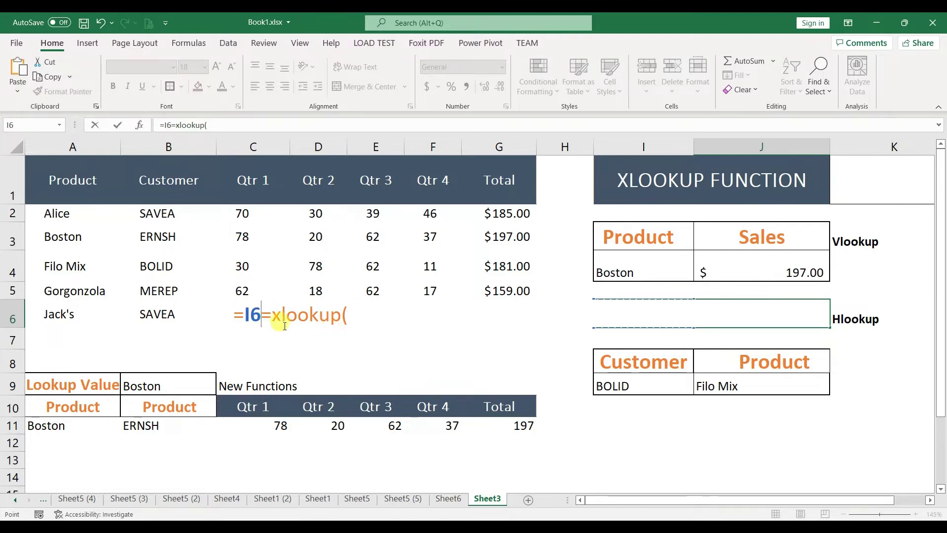
left_click(230, 123)
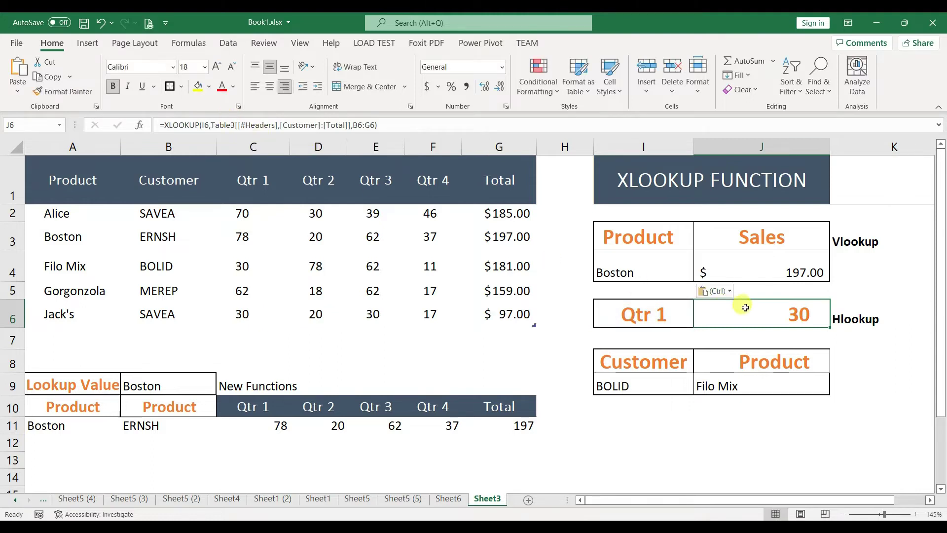
Step: Clear the existing formula from J6 and reduce the cell's font size to 16
double_click(774, 316)
left_click_drag(790, 316, 232, 306)
key("BackSpace")
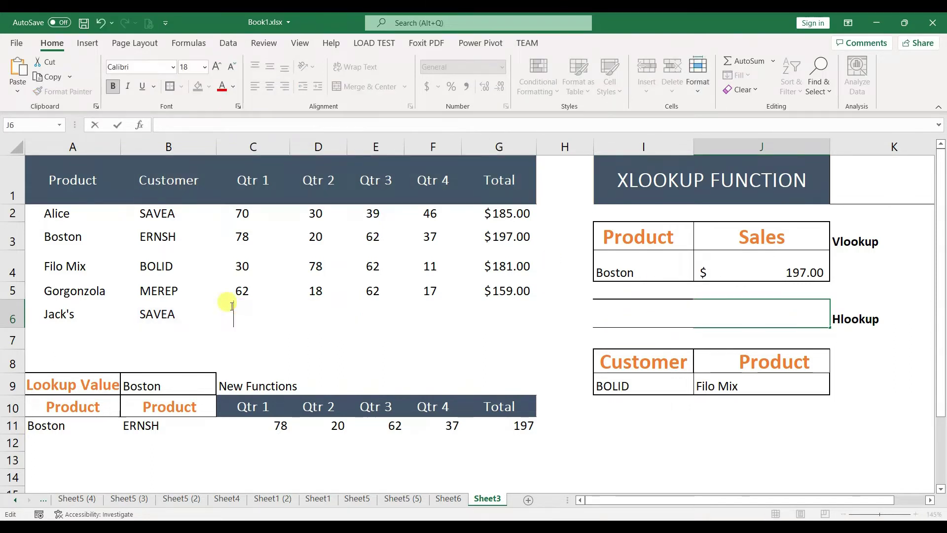
key("Escape")
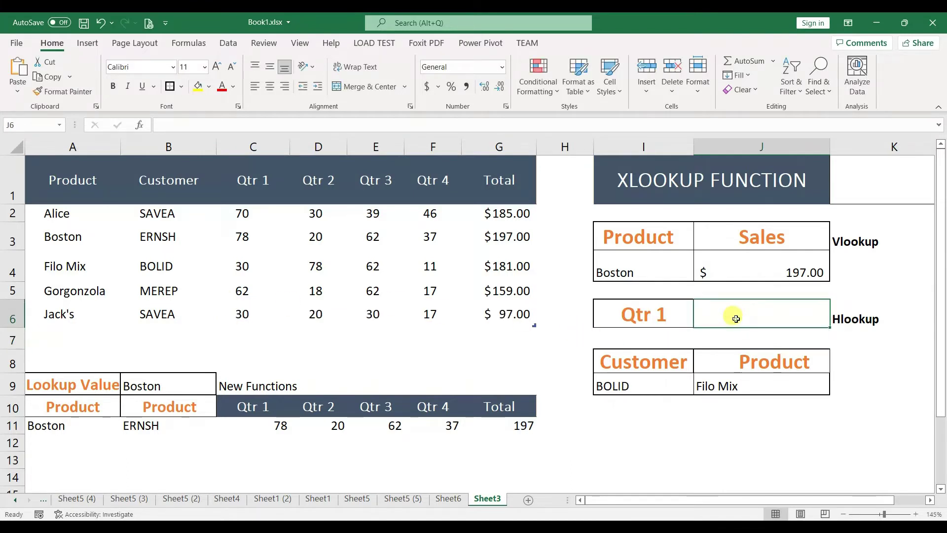
left_click(231, 68)
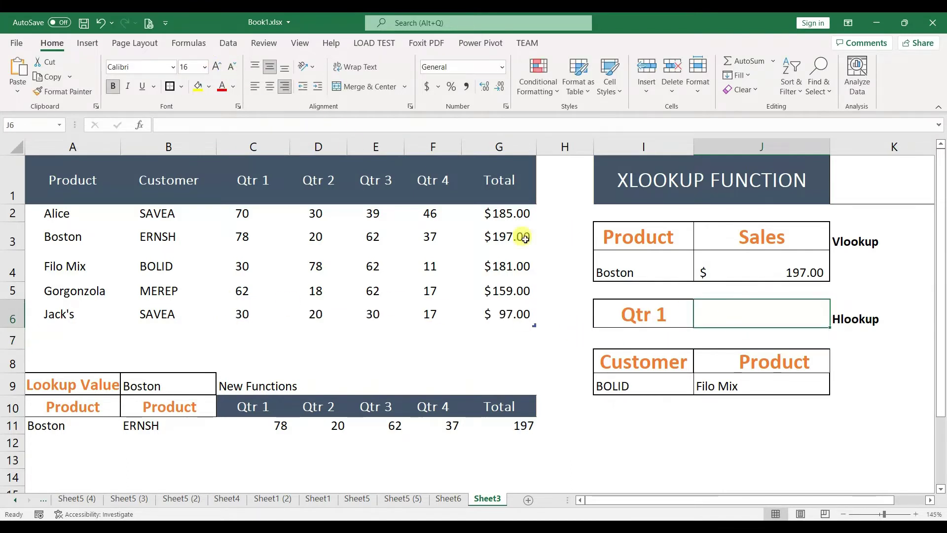
Step: Enter an XLOOKUP in J6 that finds I6 in the table headers Customer through Total and returns the matching value from B4:G4
double_click(753, 306)
type("=")
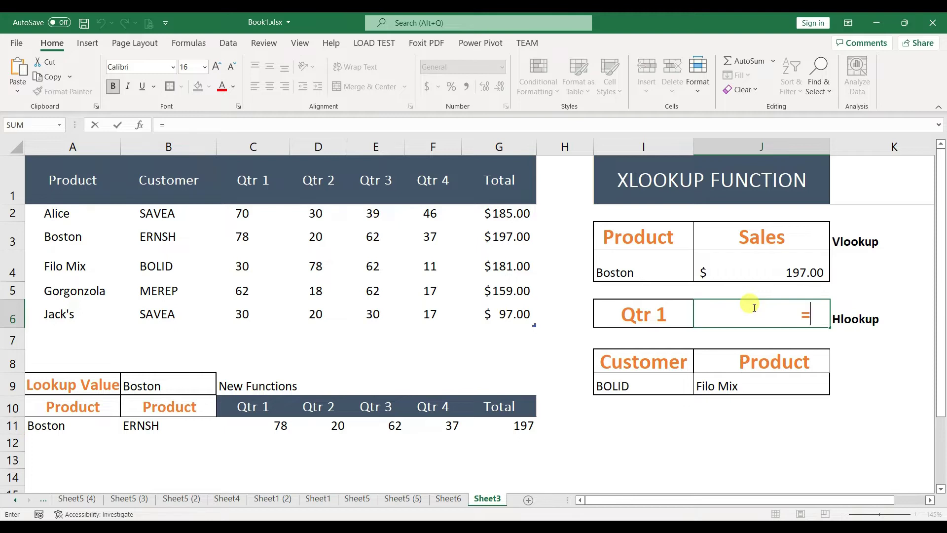
type("xlookup(")
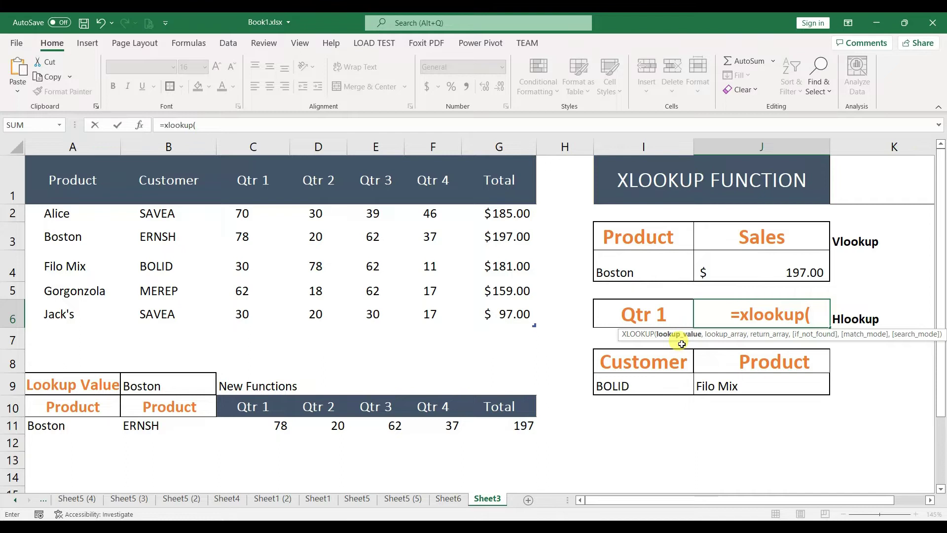
left_click(634, 312)
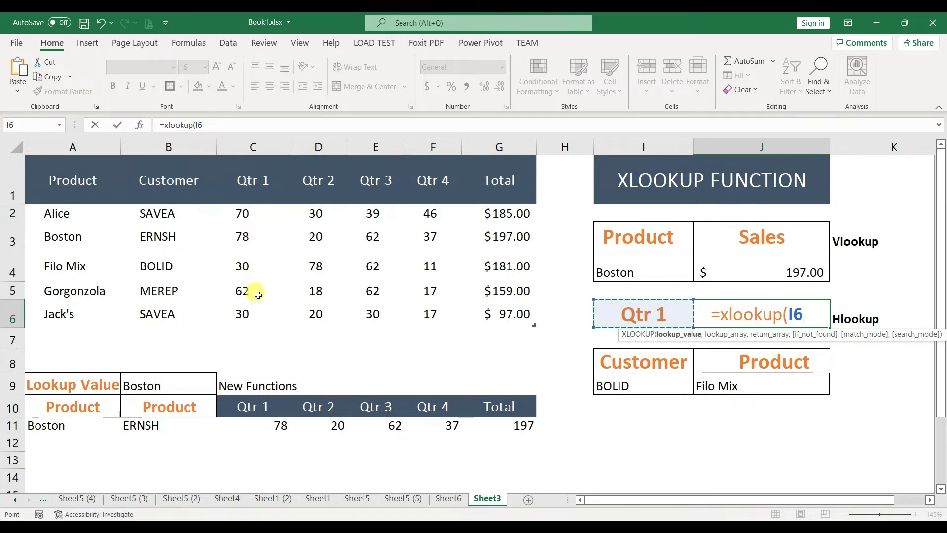
type(",")
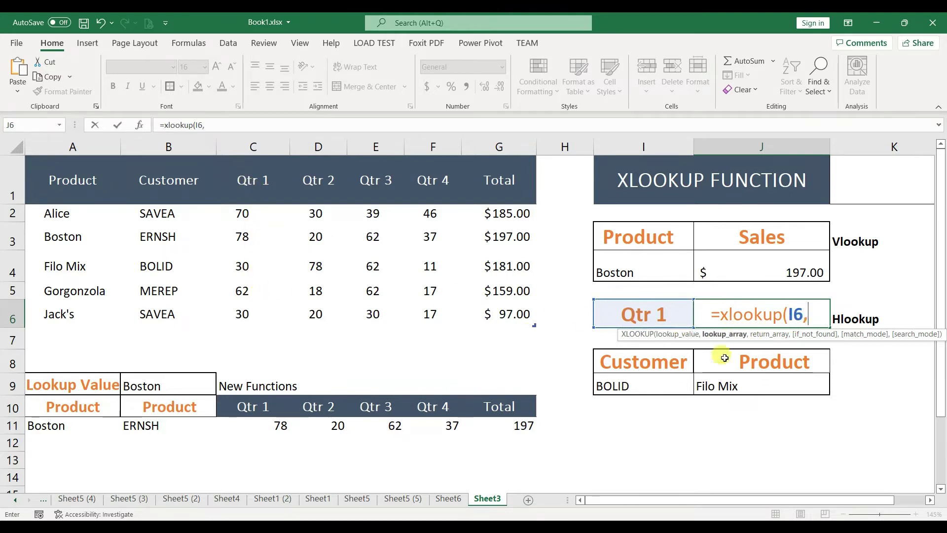
left_click_drag(168, 182, 495, 186)
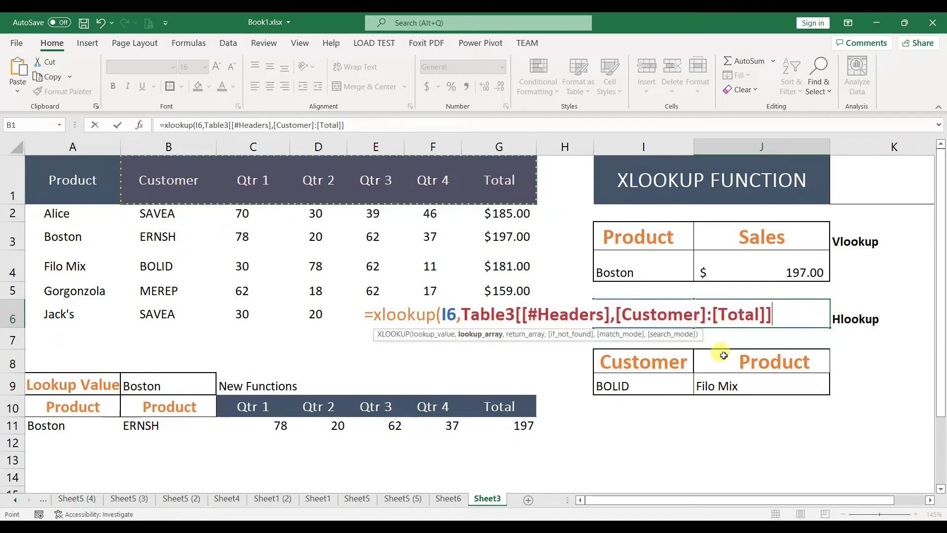
type("m")
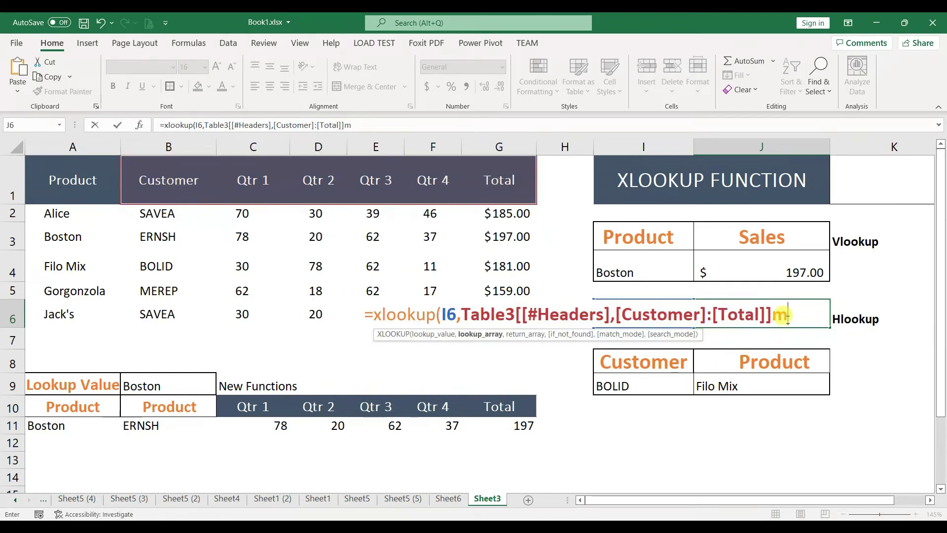
key("BackSpace")
type(",")
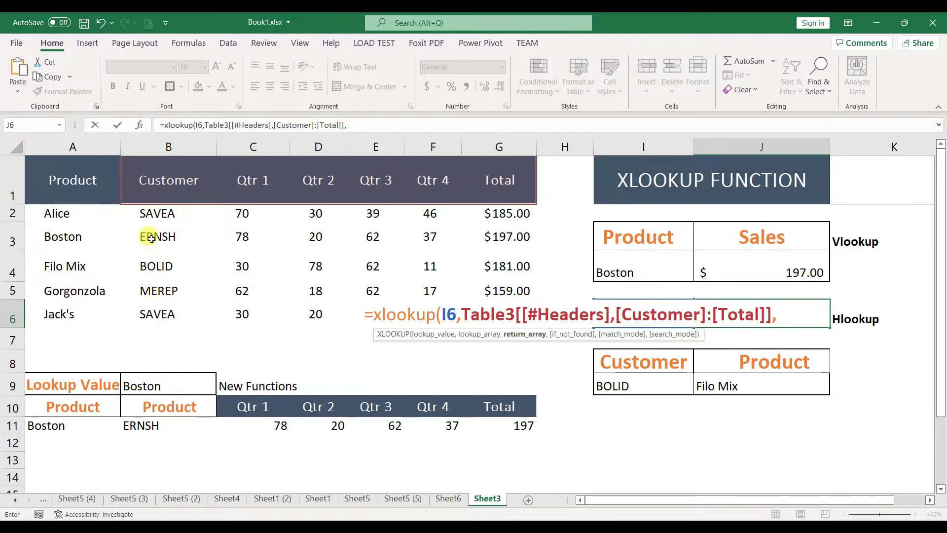
left_click_drag(159, 264, 490, 266)
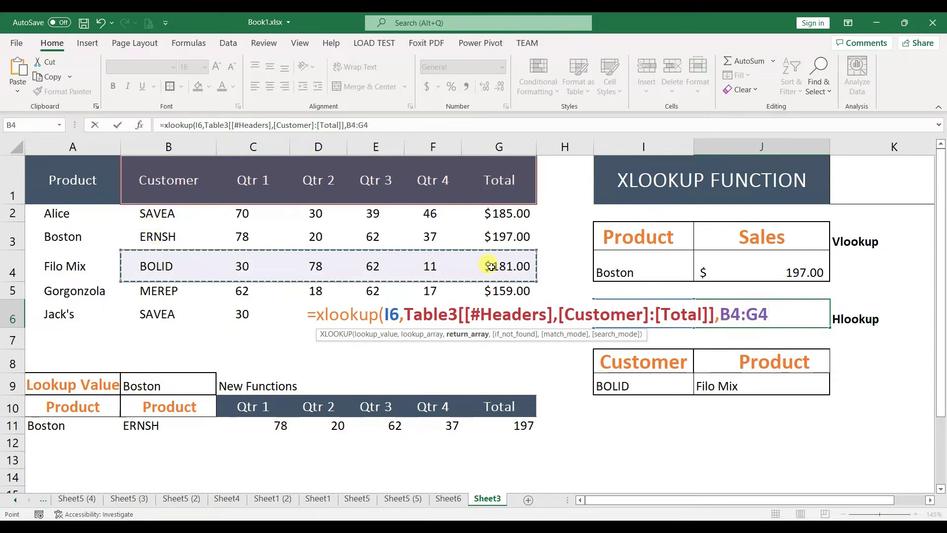
type(")")
key("Return")
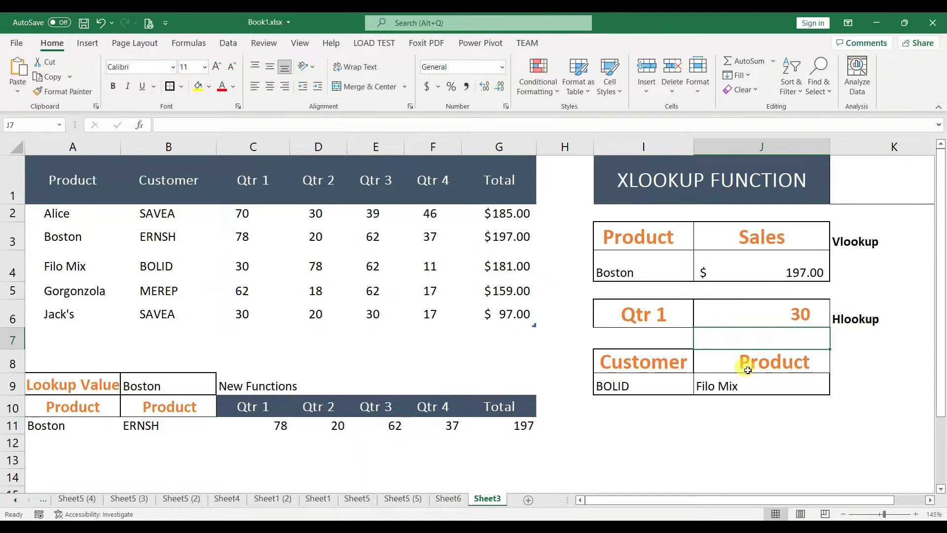
left_click(634, 317)
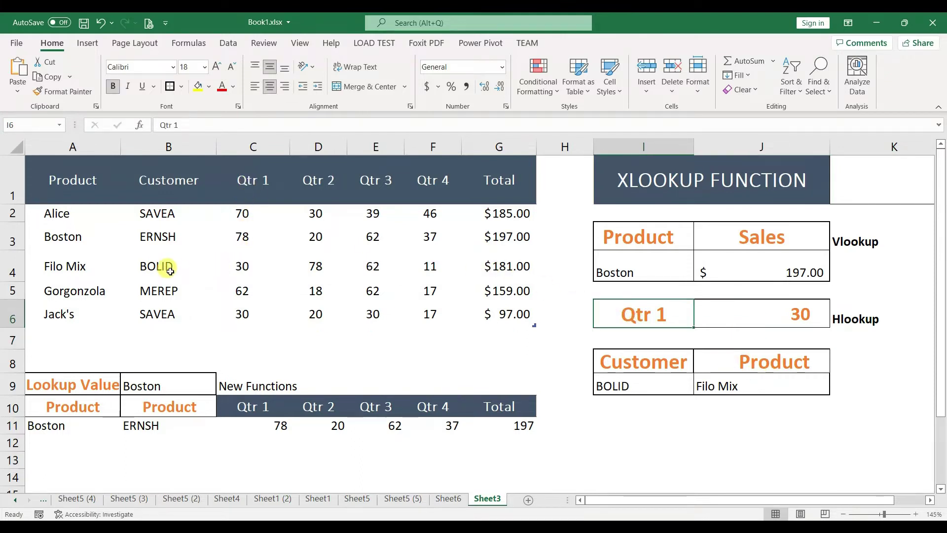
Step: Compare the Qtr 1 result in J6 with the Filo Mix row and review the XLOOKUP formulas in J6 and J4
left_click(235, 269)
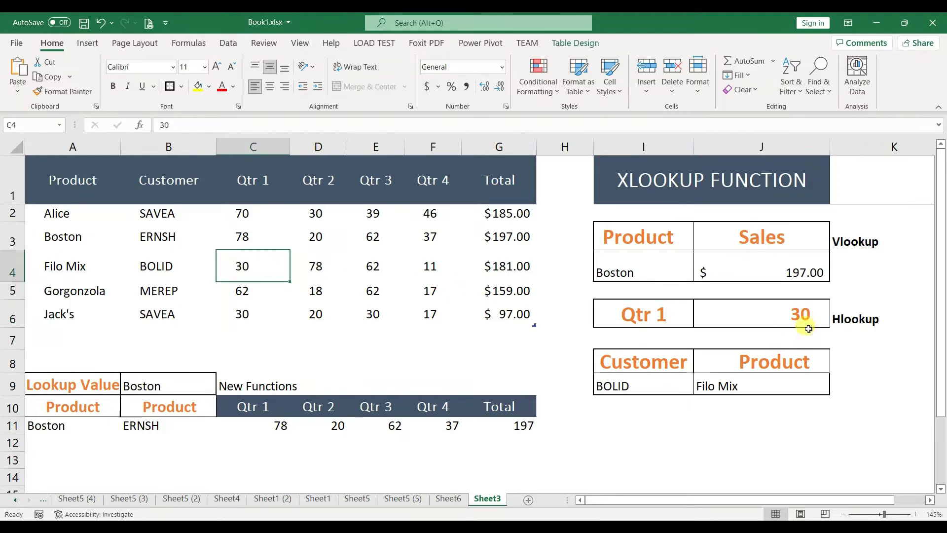
left_click(800, 316)
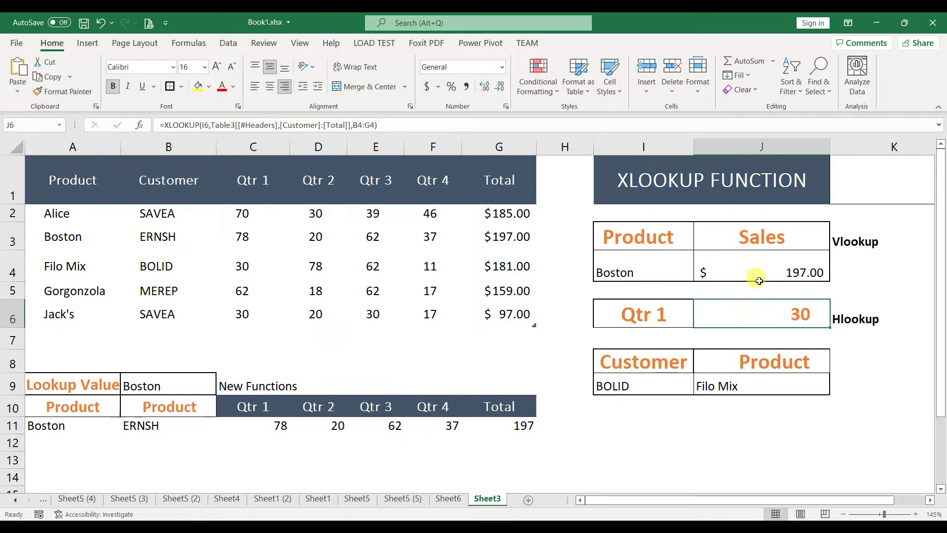
double_click(760, 316)
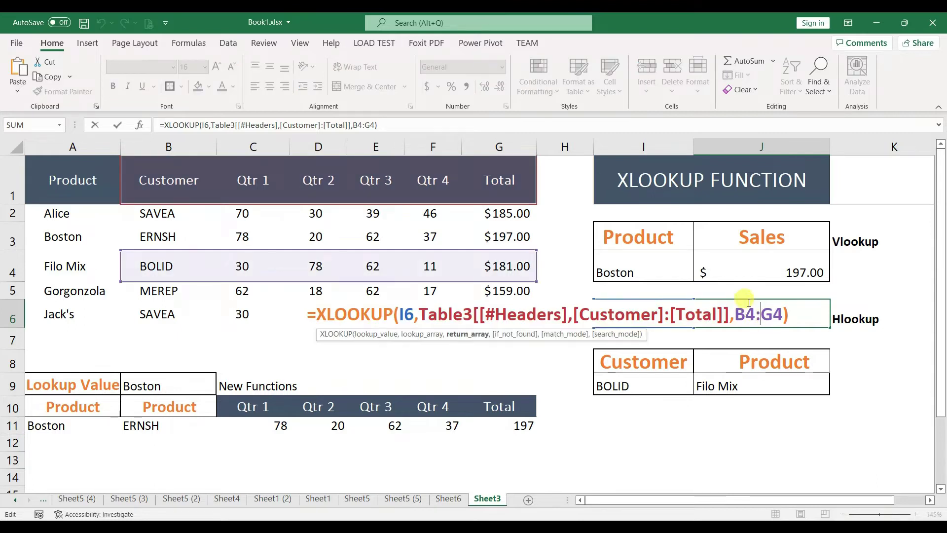
key("ctrl+Return")
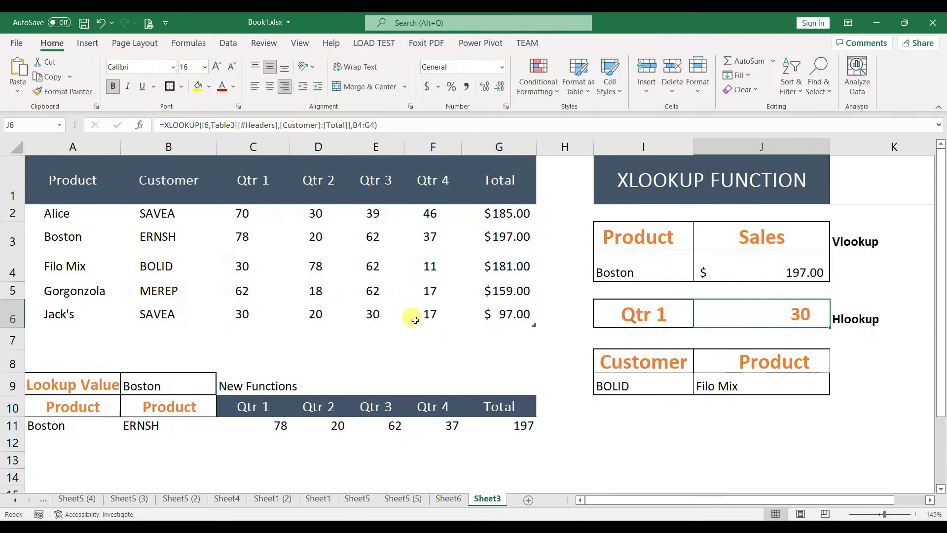
double_click(787, 269)
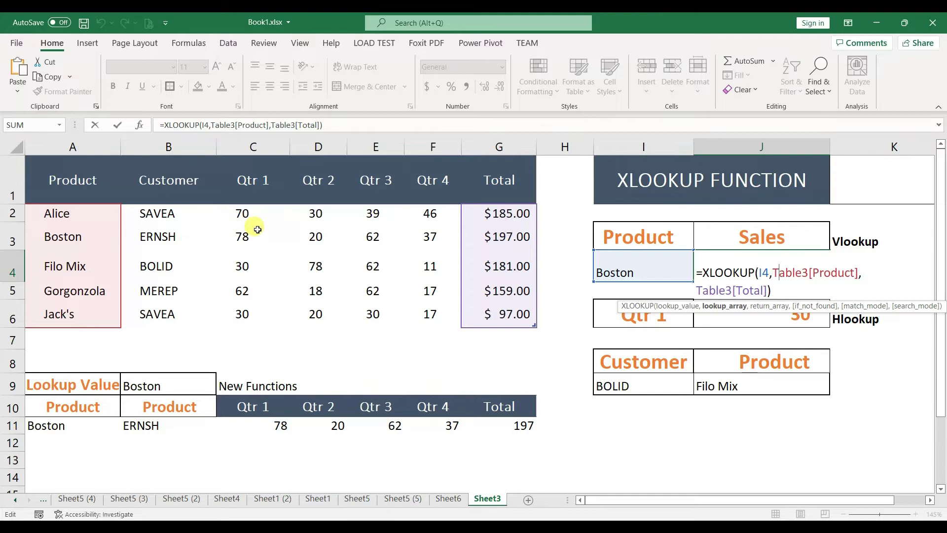
key("Return")
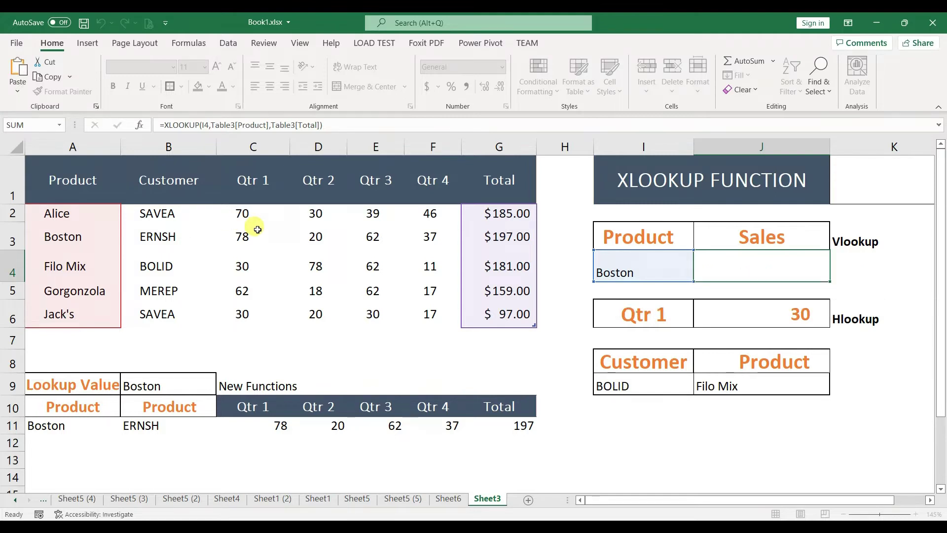
Step: Review the Product lookup in J9 and examine the positions of the Product, Customer, Qtr 1 and Total columns in the sales table
left_click(757, 388)
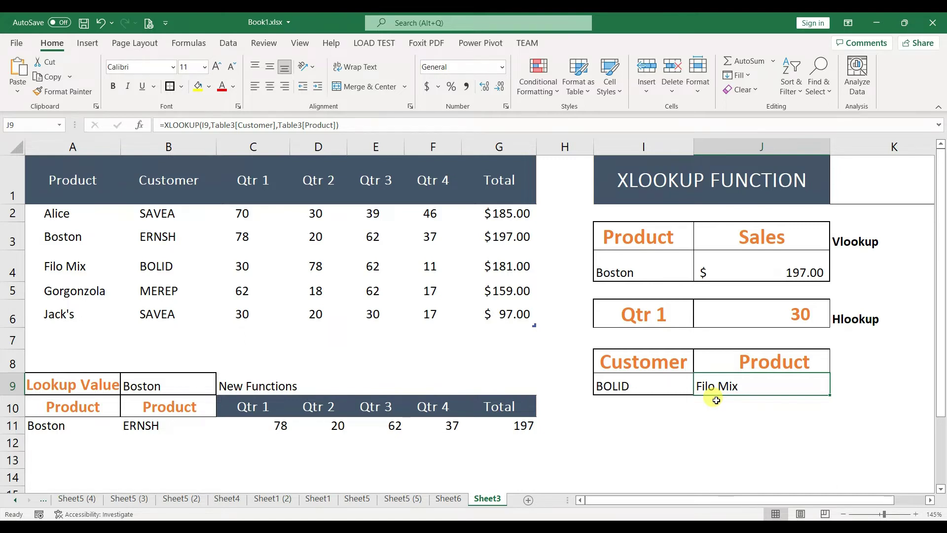
left_click_drag(50, 213, 71, 318)
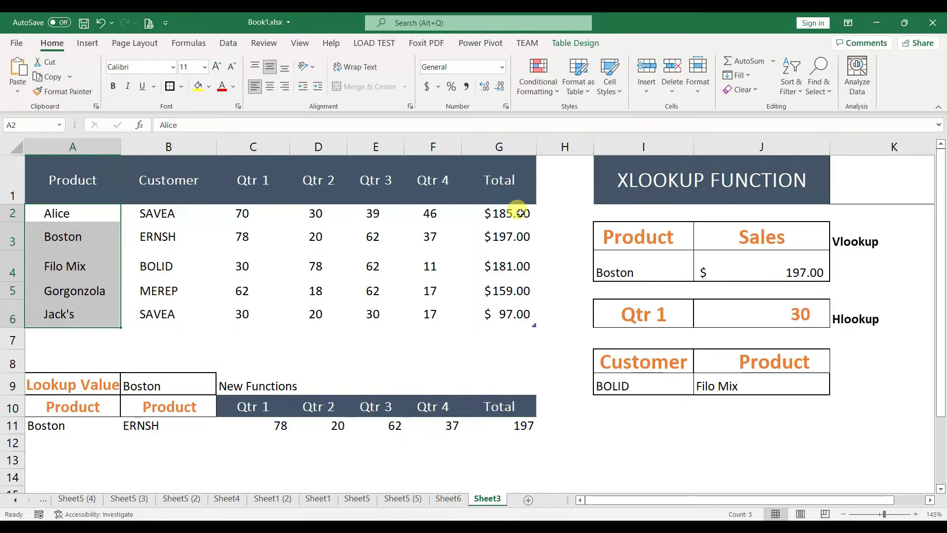
left_click_drag(520, 213, 493, 315)
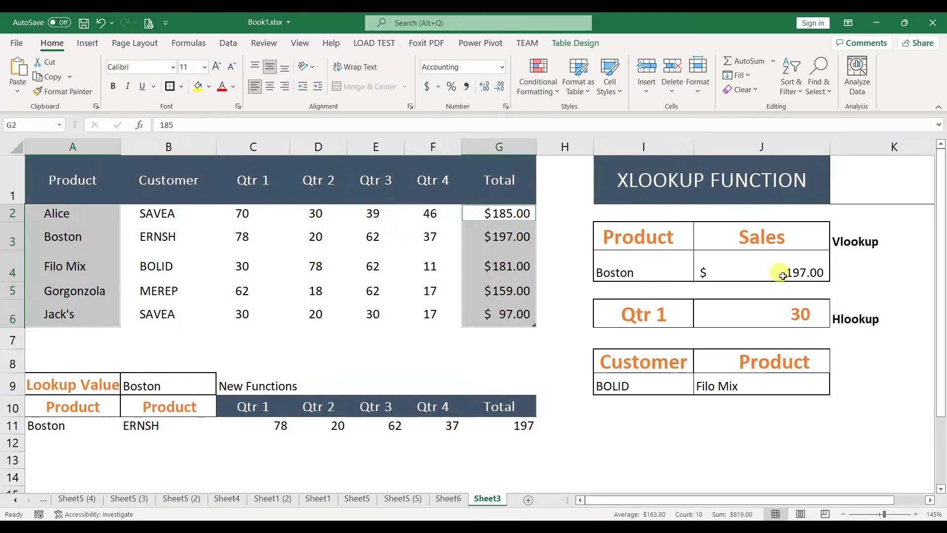
left_click_drag(163, 223, 182, 311)
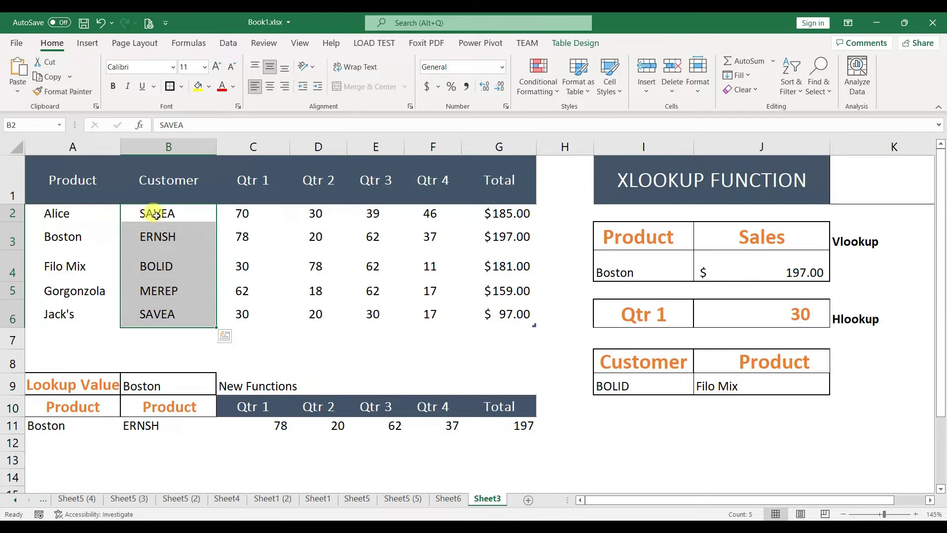
left_click_drag(62, 210, 68, 306)
left_click_drag(190, 213, 174, 316)
left_click_drag(239, 214, 250, 313)
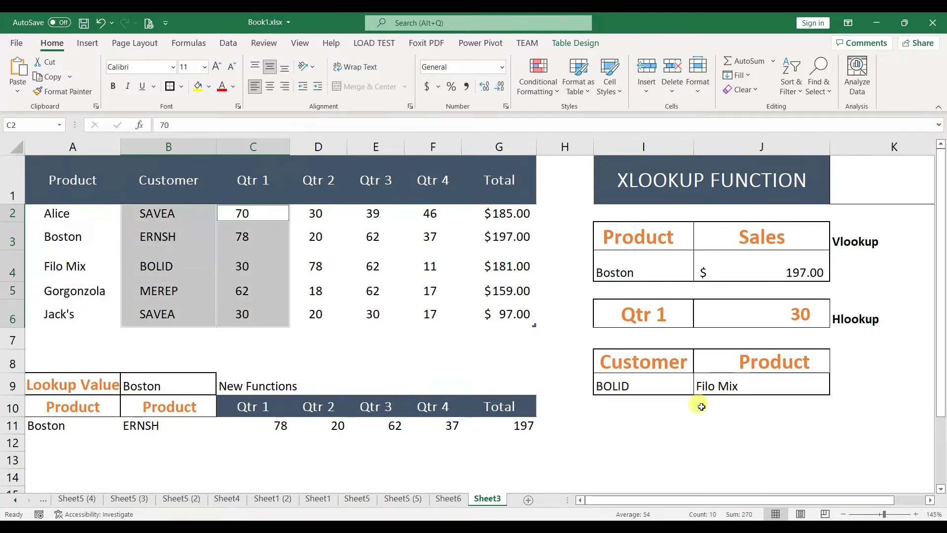
Step: Replace the J9 formula with an XLOOKUP that finds I9 in the table's Customer column and returns the matching Product
left_click(772, 381)
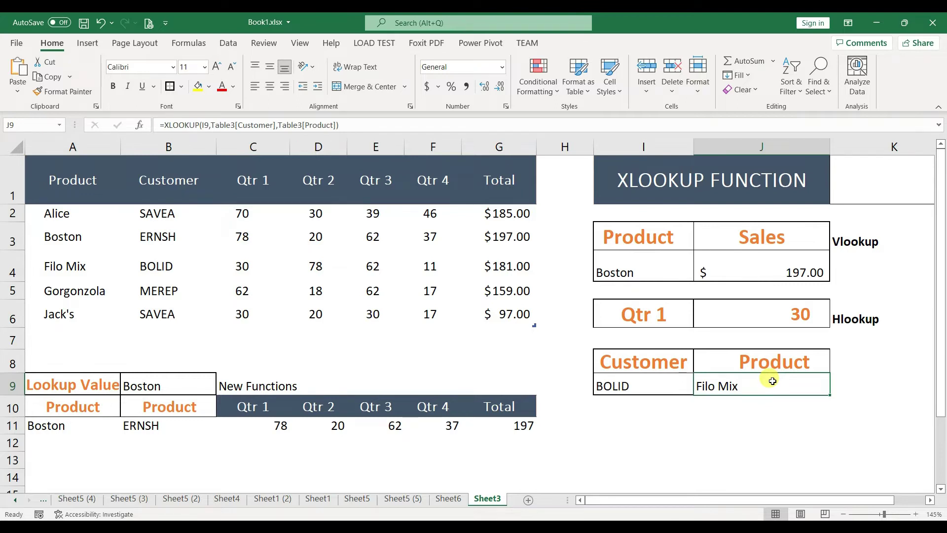
double_click(772, 381)
key("Escape")
type("=xl")
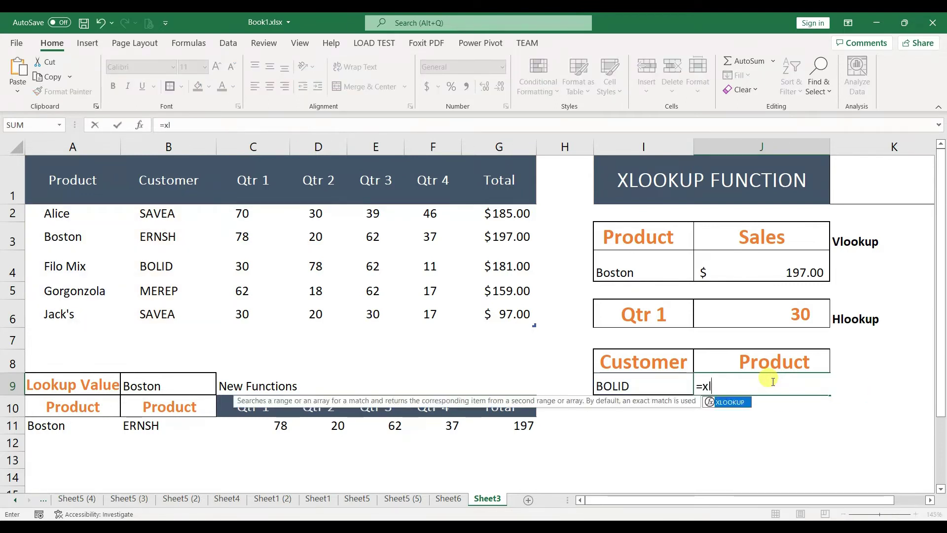
type("ookup(")
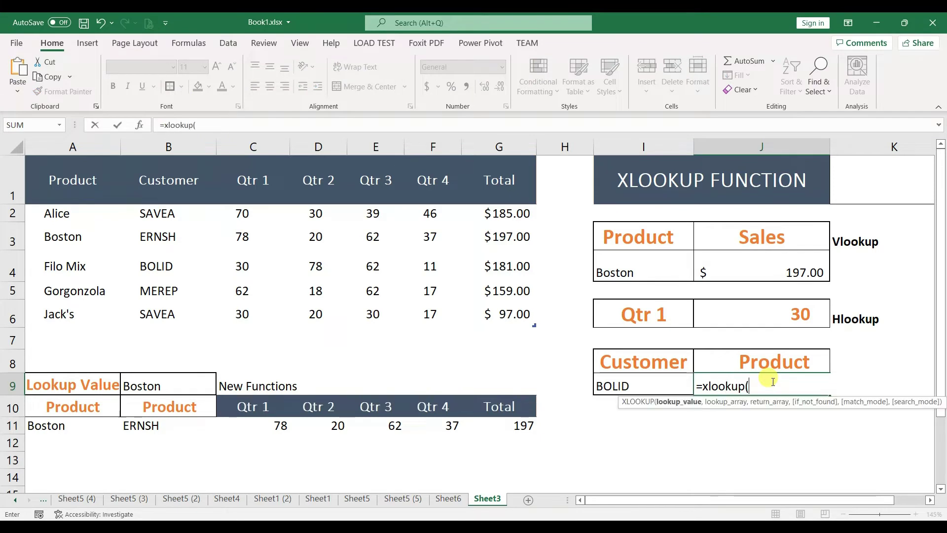
left_click(620, 385)
type(",")
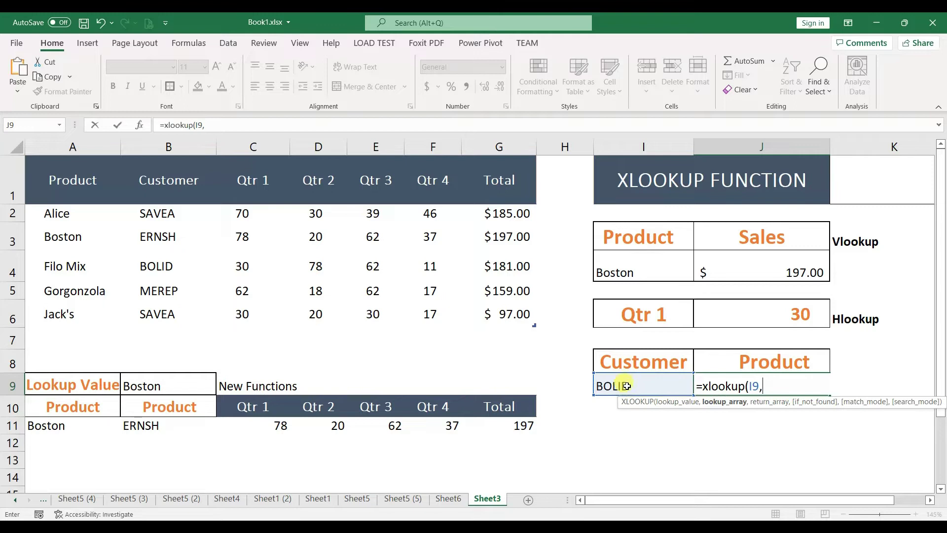
left_click_drag(162, 214, 179, 313)
type(",")
left_click_drag(79, 211, 63, 310)
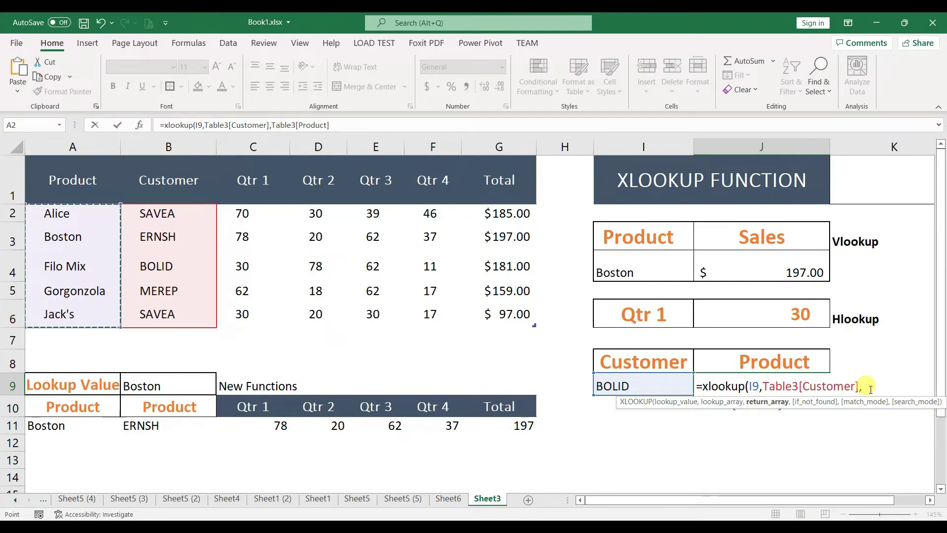
left_click(348, 128)
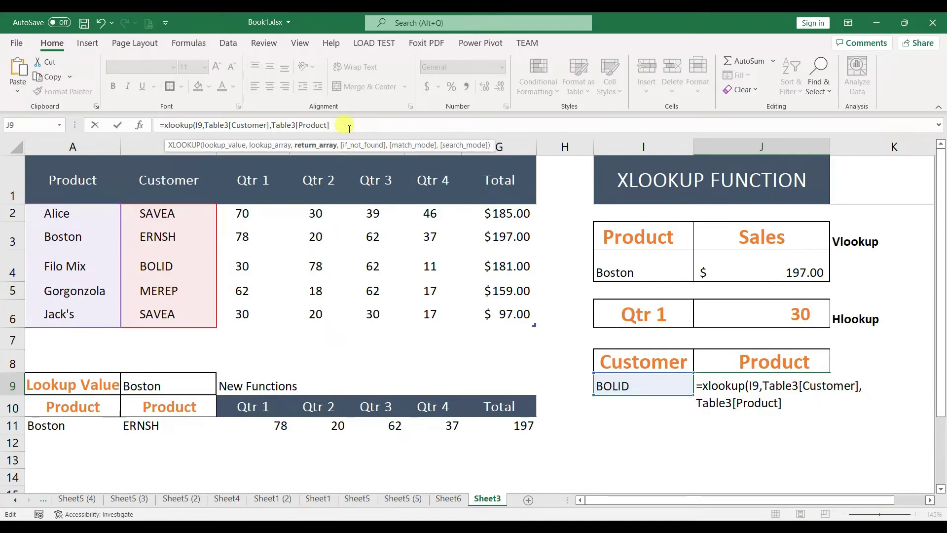
type(")")
key("Return")
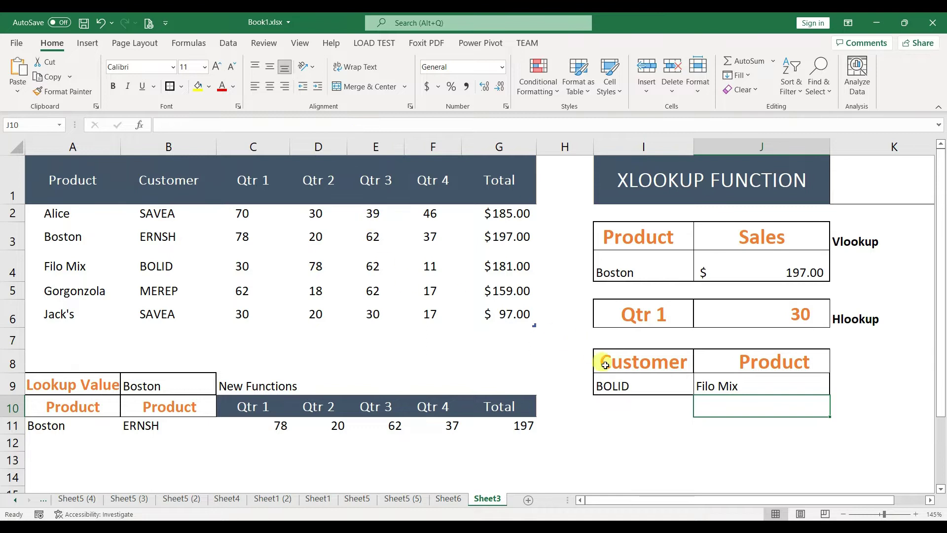
Step: Compare the customer in I9 and its looked-up product with the BOLID row of the sales table
left_click(611, 386)
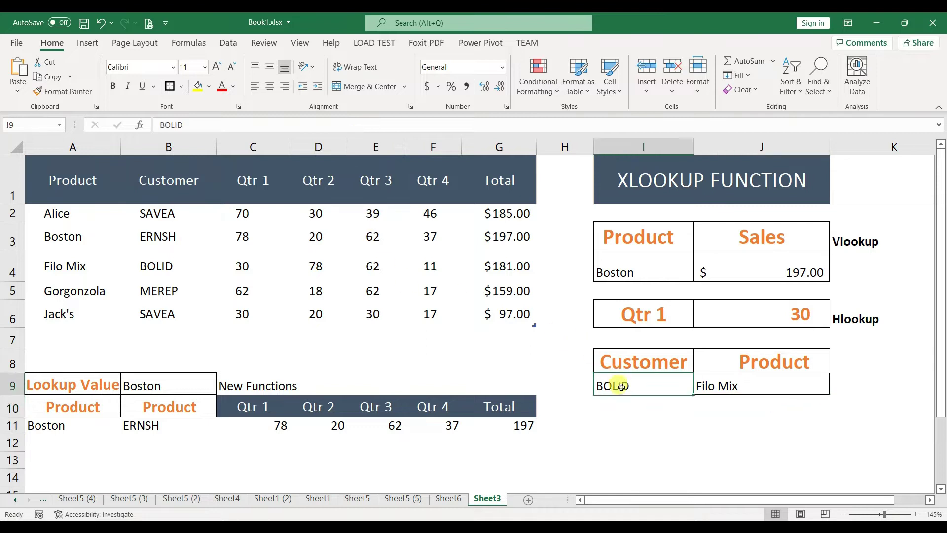
left_click(76, 268)
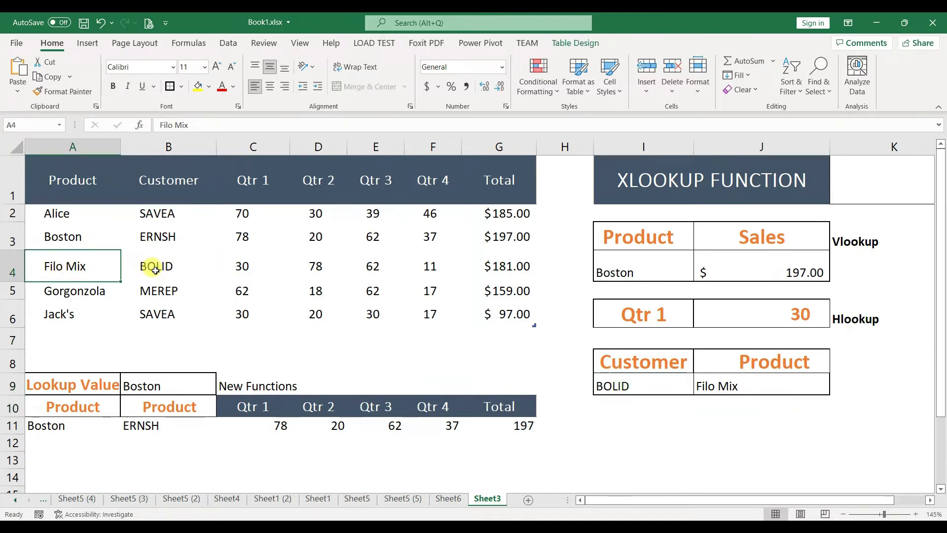
left_click(617, 387)
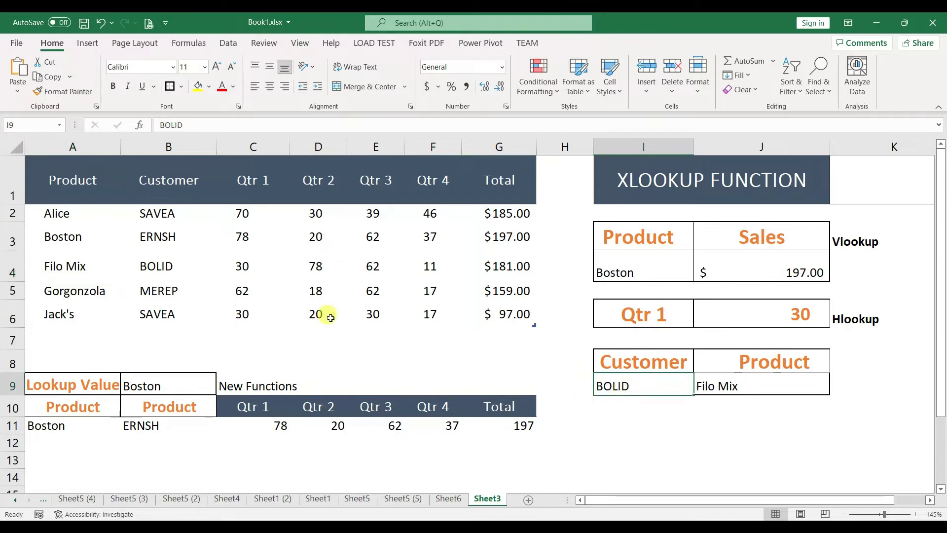
left_click(162, 268)
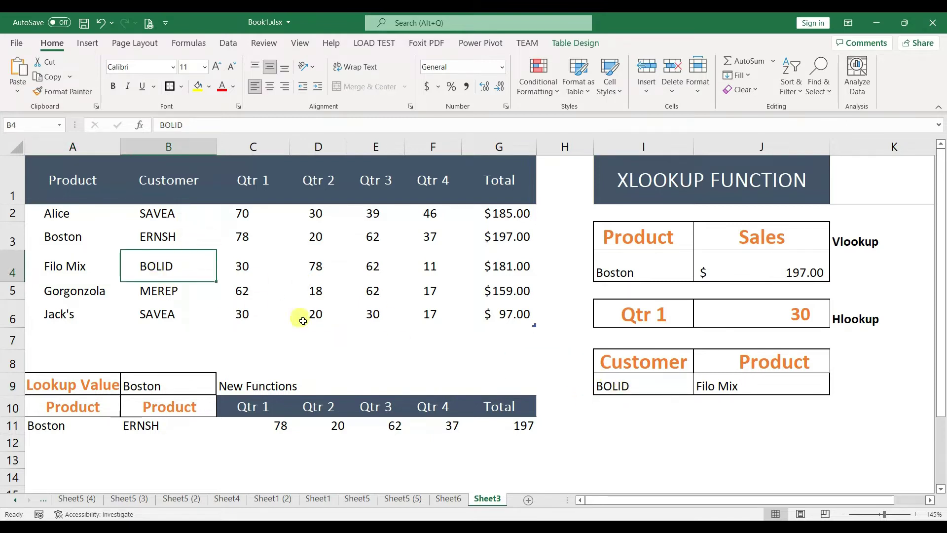
left_click(60, 264)
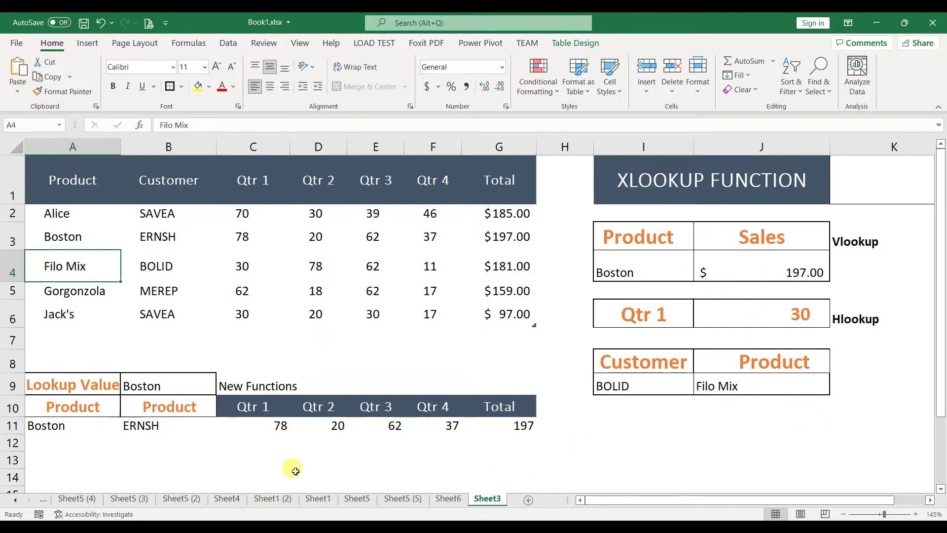
Step: Clear the existing whole-row XLOOKUP formula from A11 under the Lookup Value block
left_click(61, 421)
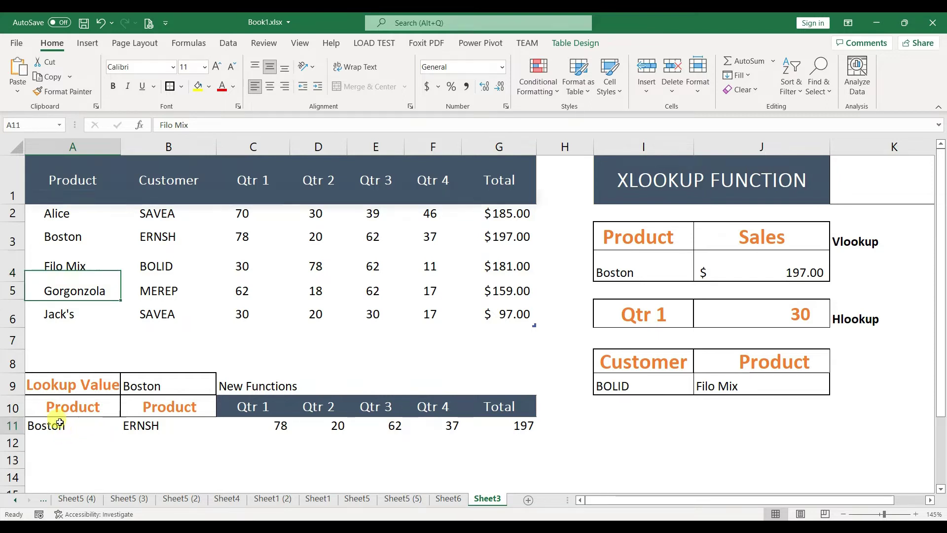
left_click_drag(71, 213, 503, 218)
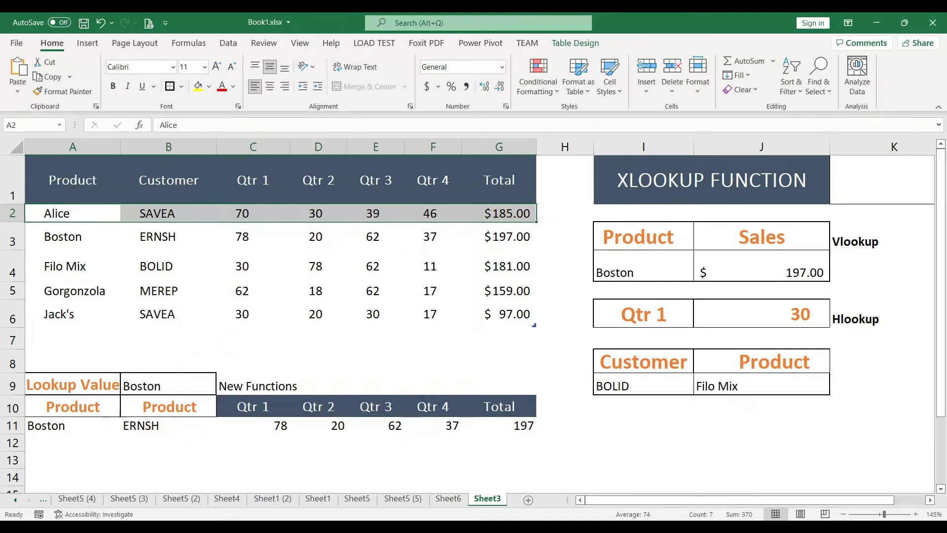
left_click(76, 422)
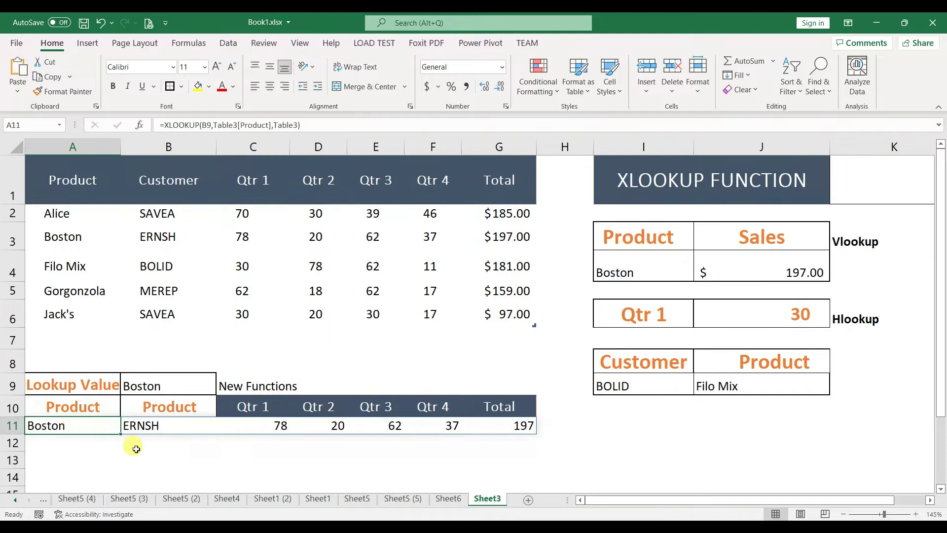
key("Delete")
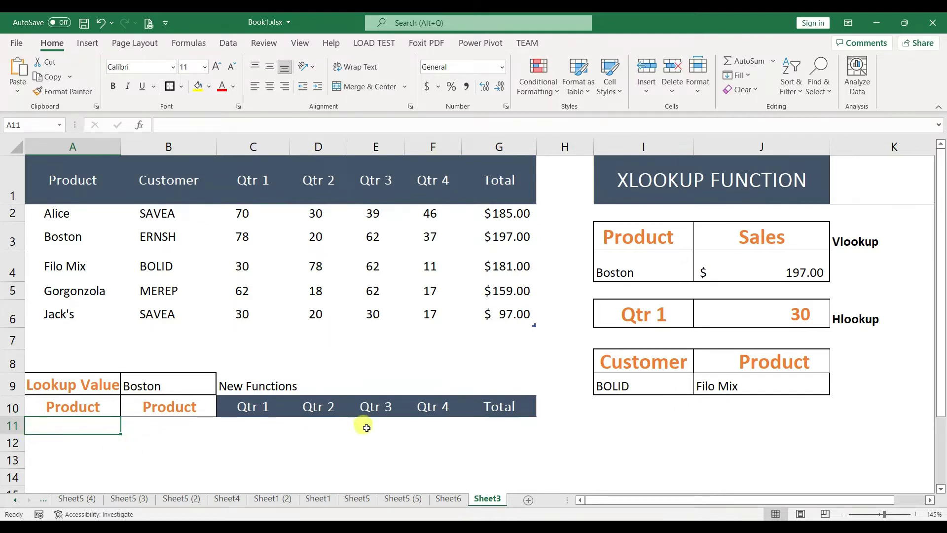
Step: Enter an XLOOKUP in A11 that finds B9 in the Product column and returns the matching full row of Table3
type("=")
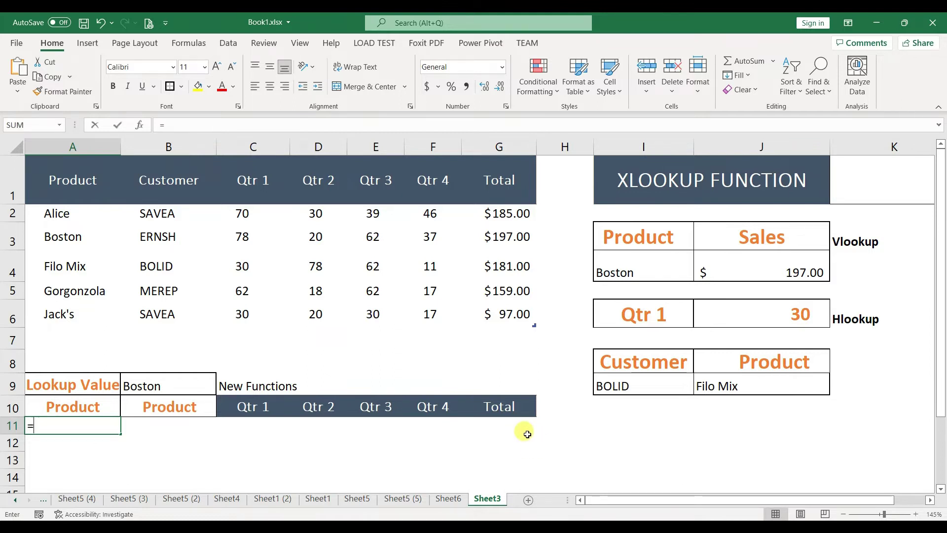
type("xlookup(")
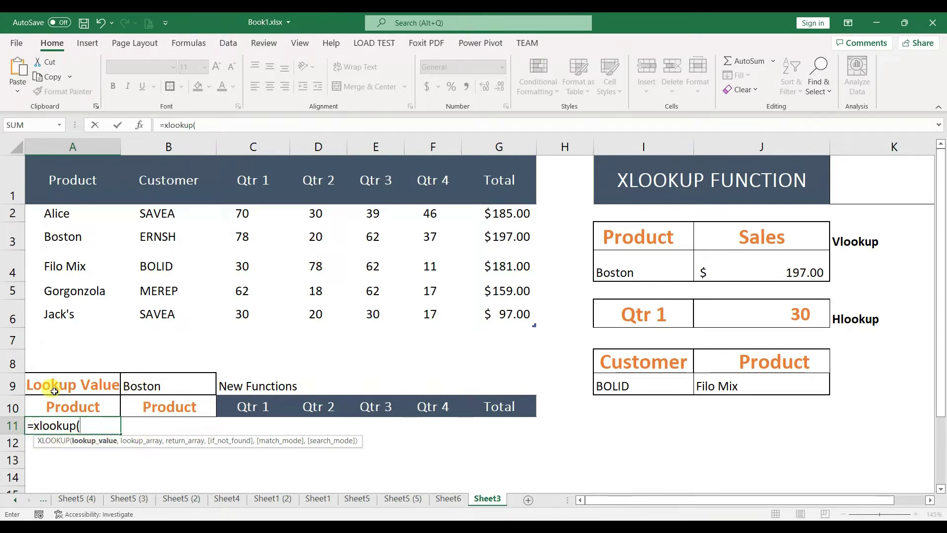
left_click(143, 385)
type(",")
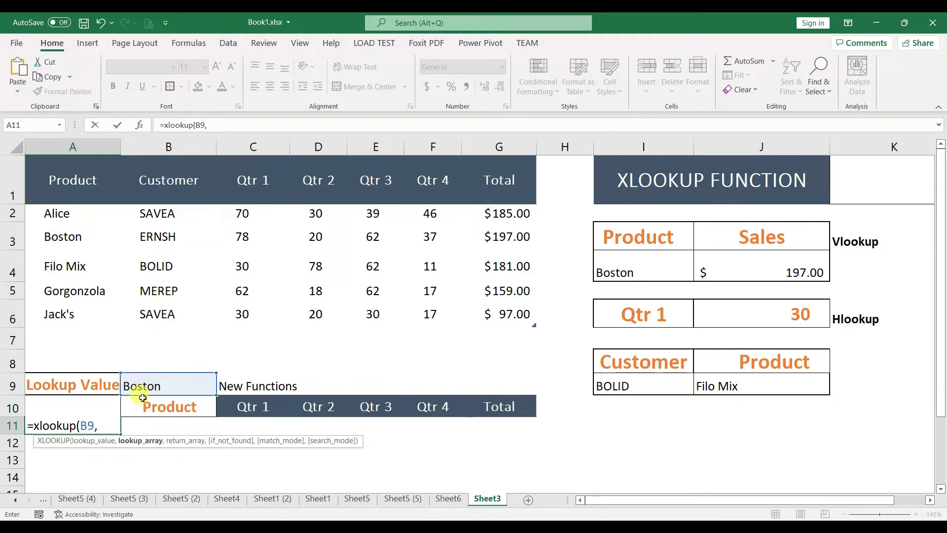
left_click_drag(67, 213, 81, 306)
type(",")
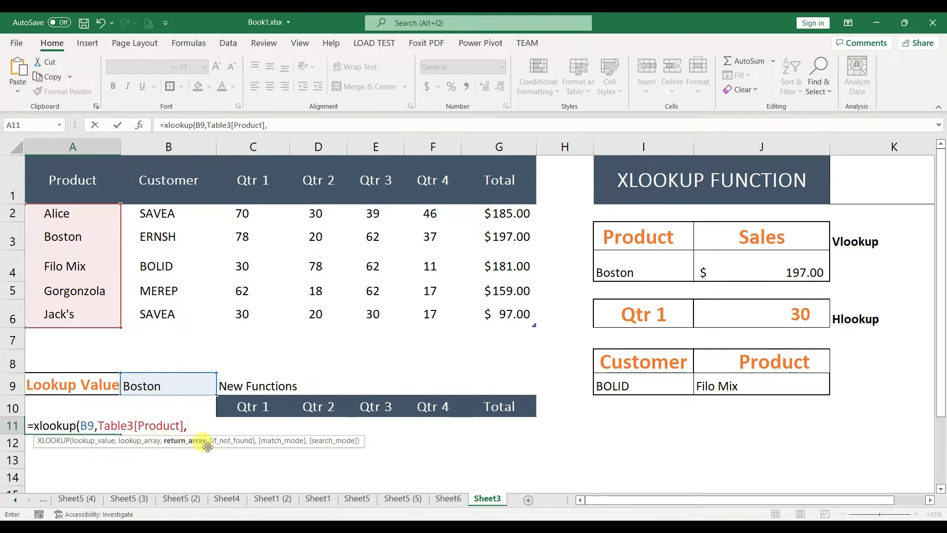
left_click_drag(25, 205, 259, 317)
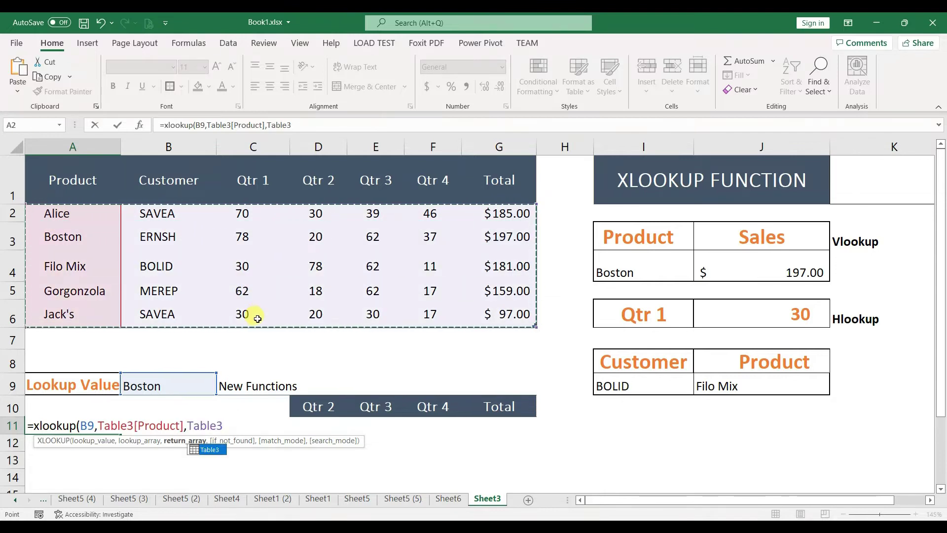
type(")")
key("Return")
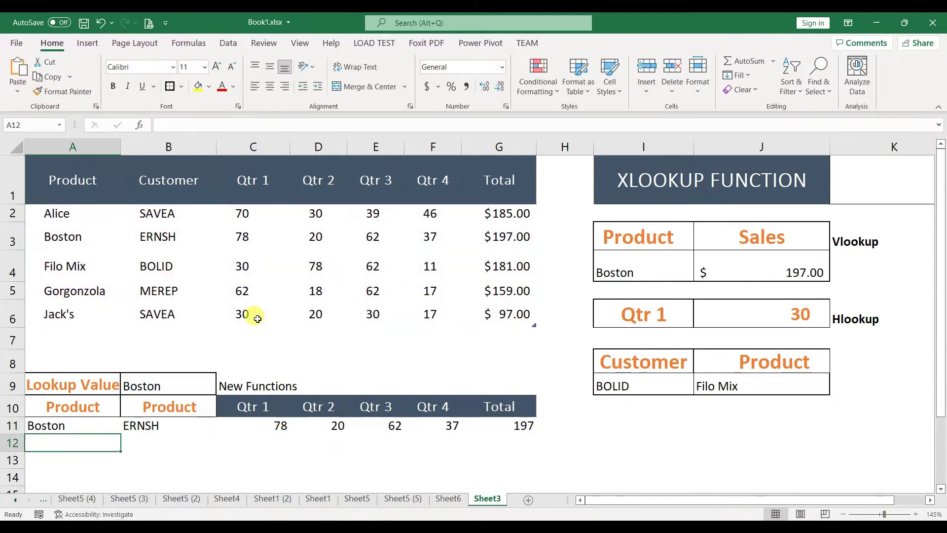
left_click(71, 427)
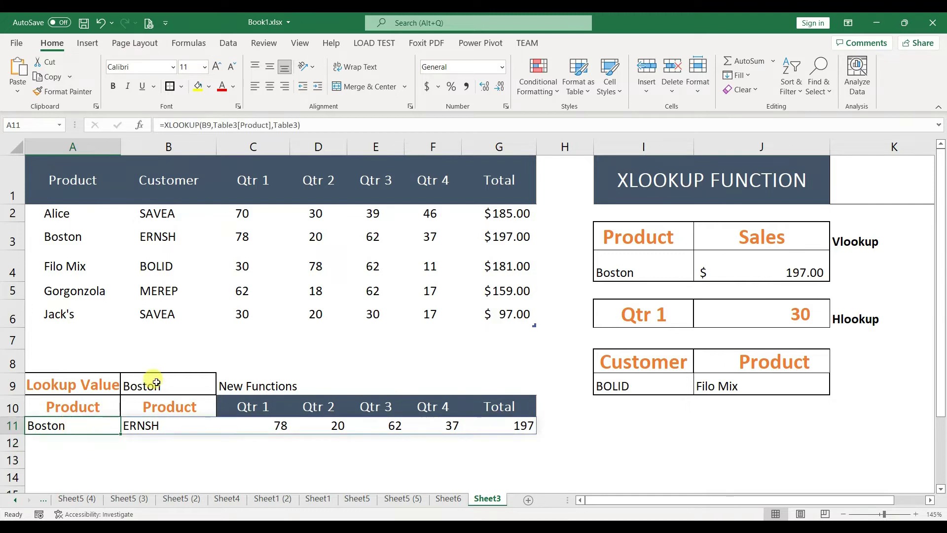
left_click(156, 382)
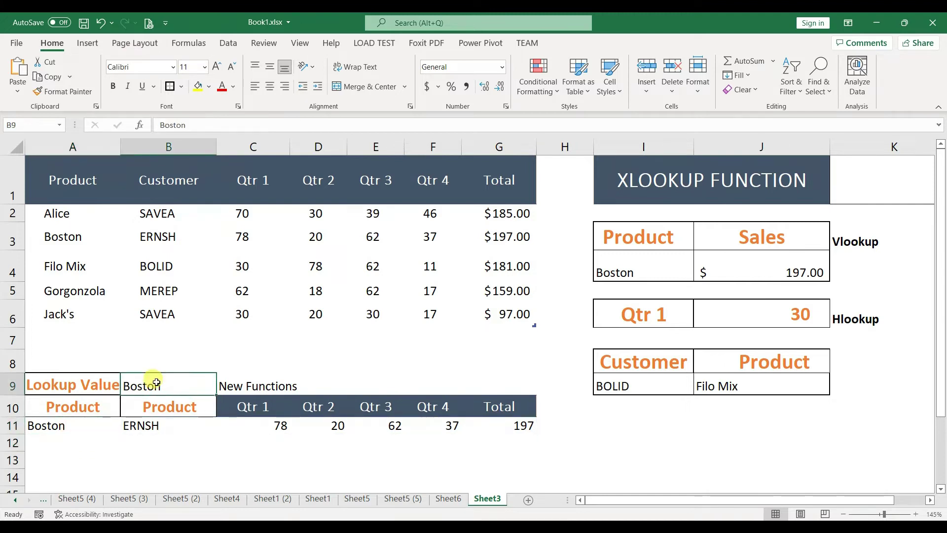
Step: Inspect the row returned by the XLOOKUP across row 11, from Customer through Qtr 1 to Total
left_click(153, 425)
left_click(240, 427)
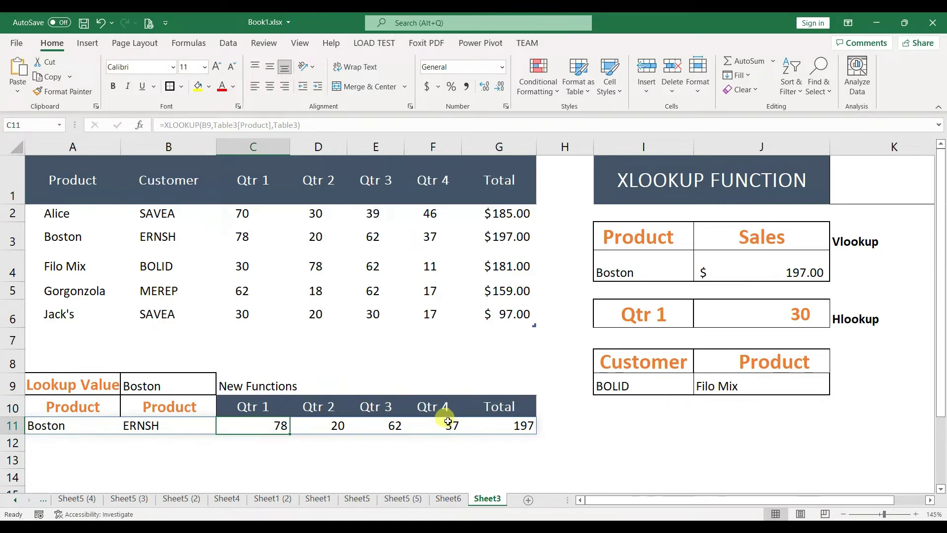
left_click(523, 424)
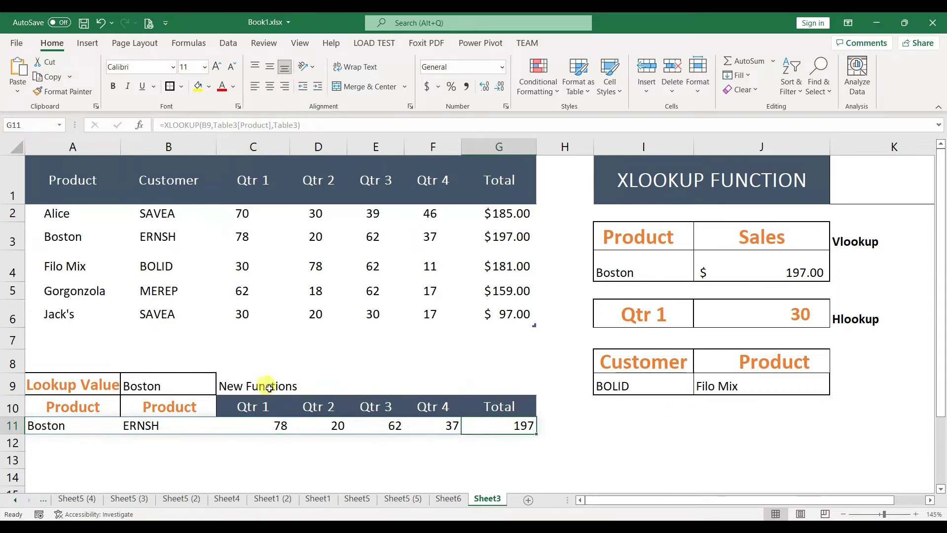
Step: Replace the lookup value in B9 with Filo Mix, copied from the table's Product column
left_click(162, 382)
left_click(58, 261)
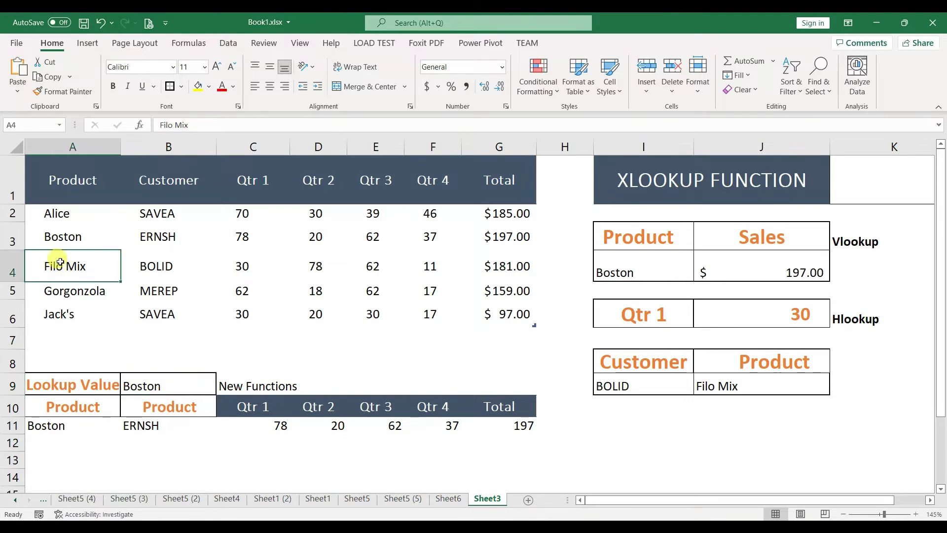
key("ctrl+c")
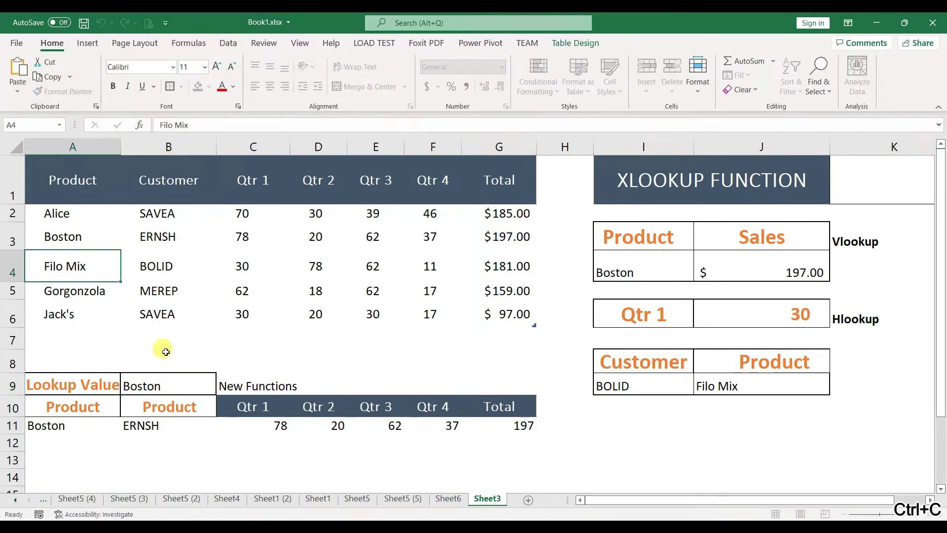
left_click(169, 375)
left_click_drag(192, 124, 106, 125)
key("ctrl+v")
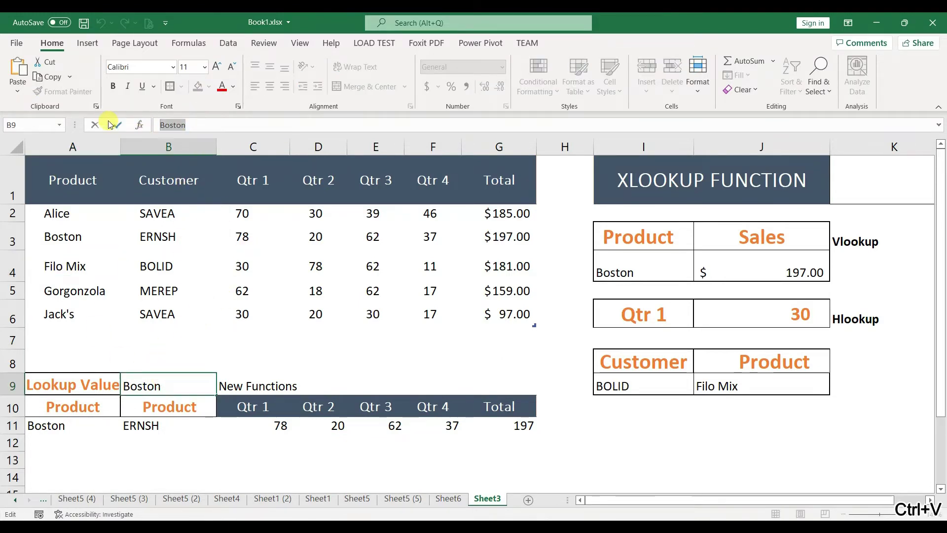
key("Return")
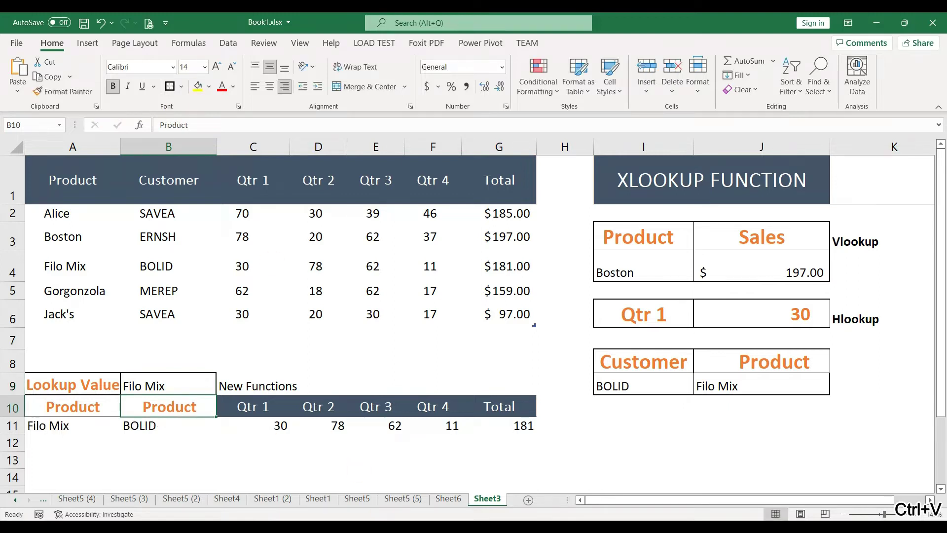
Step: Review the spilled lookup row in A11:G11 for the product in B9
left_click_drag(49, 424, 207, 425)
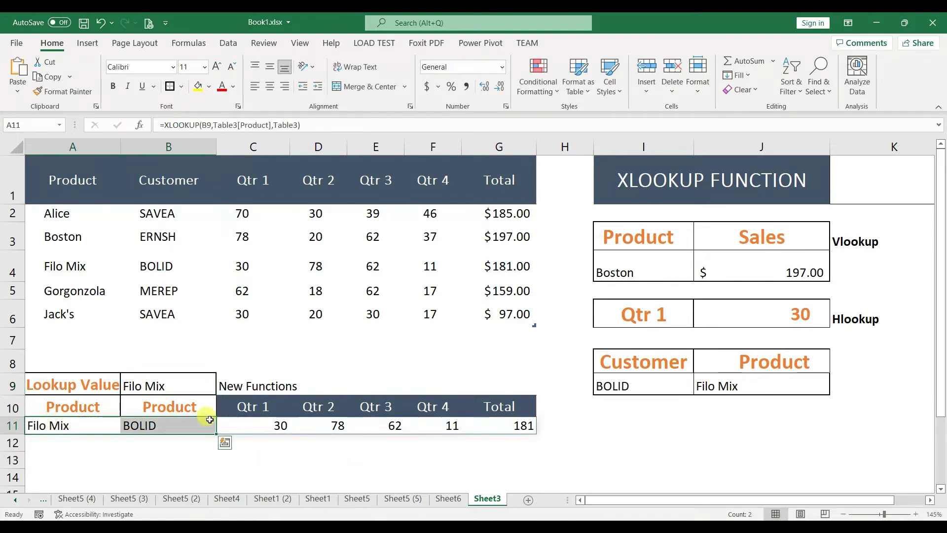
left_click(521, 424)
left_click(74, 424)
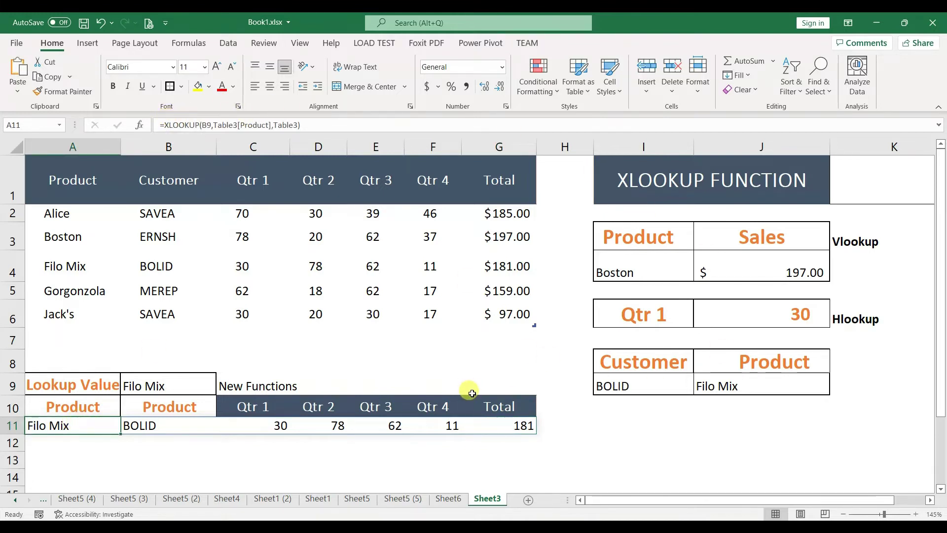
left_click(710, 528)
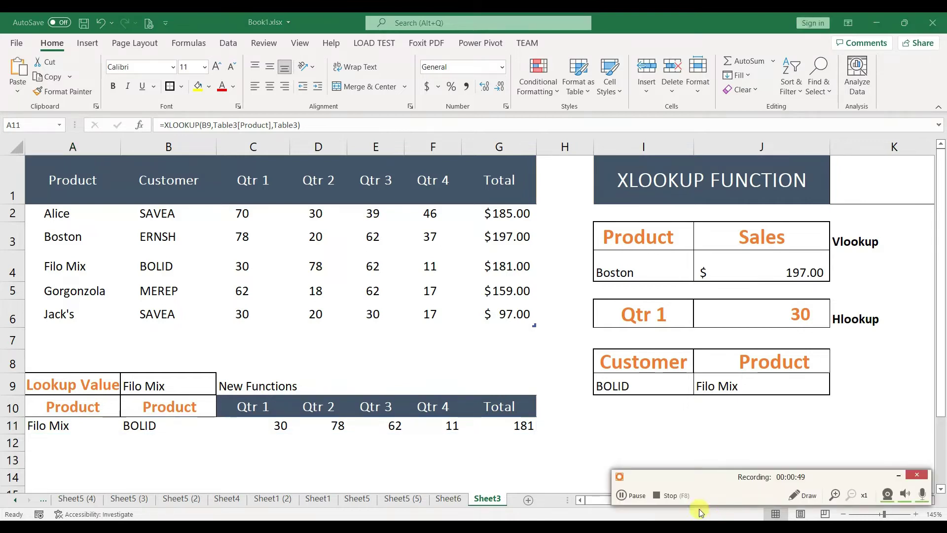
left_click(658, 496)
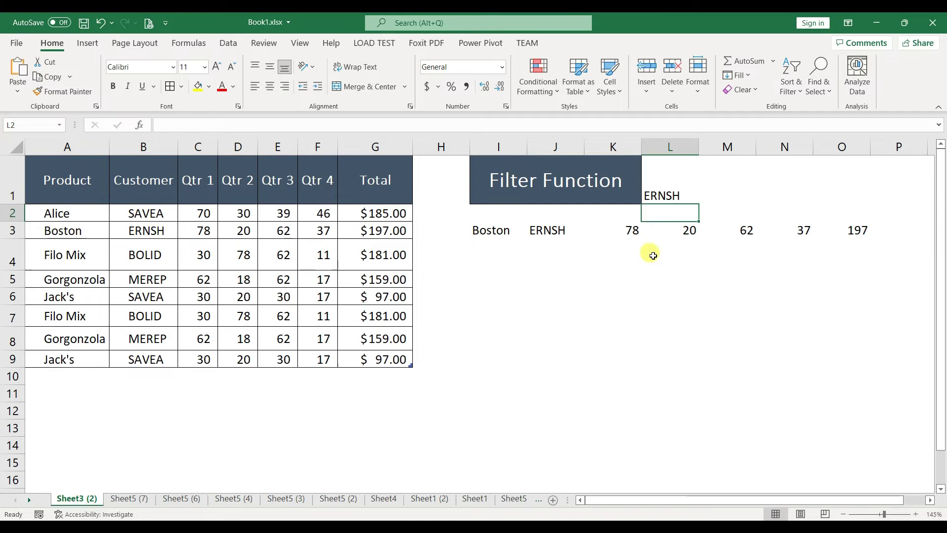
Step: Replace the filter criterion in L1 with the customer SAVEA, copied from the first row of the sales table
left_click(685, 201)
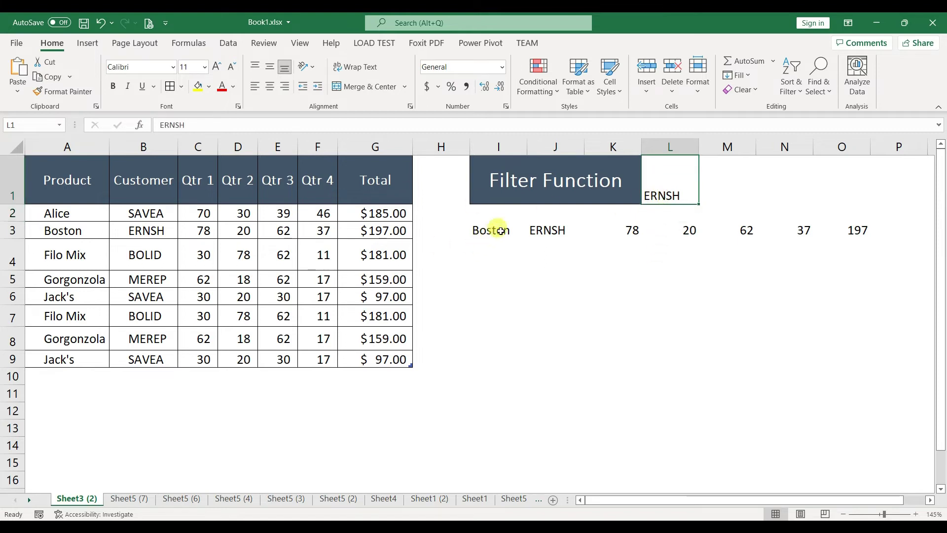
left_click_drag(486, 230, 682, 230)
left_click(149, 211)
left_click_drag(214, 124, 121, 121)
key("ctrl+c")
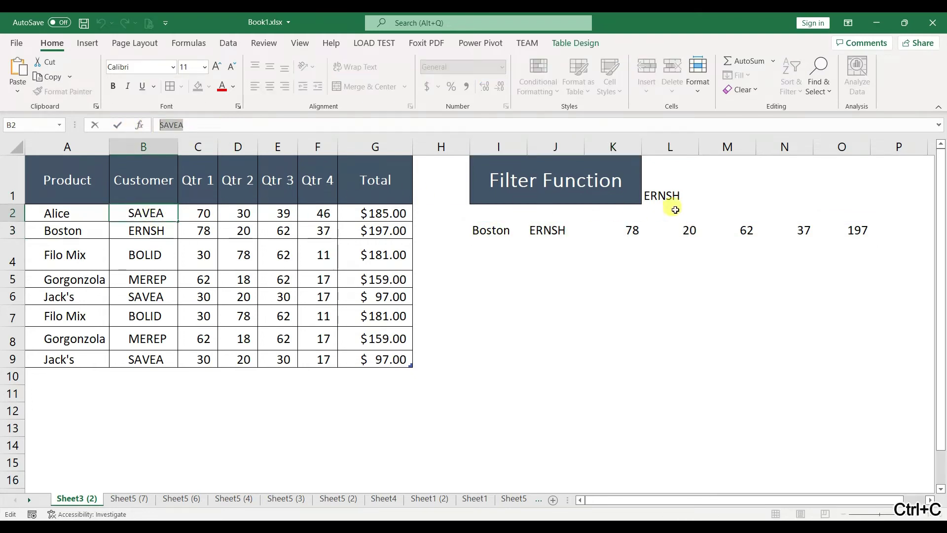
left_click(671, 200)
left_click_drag(234, 120, 160, 124)
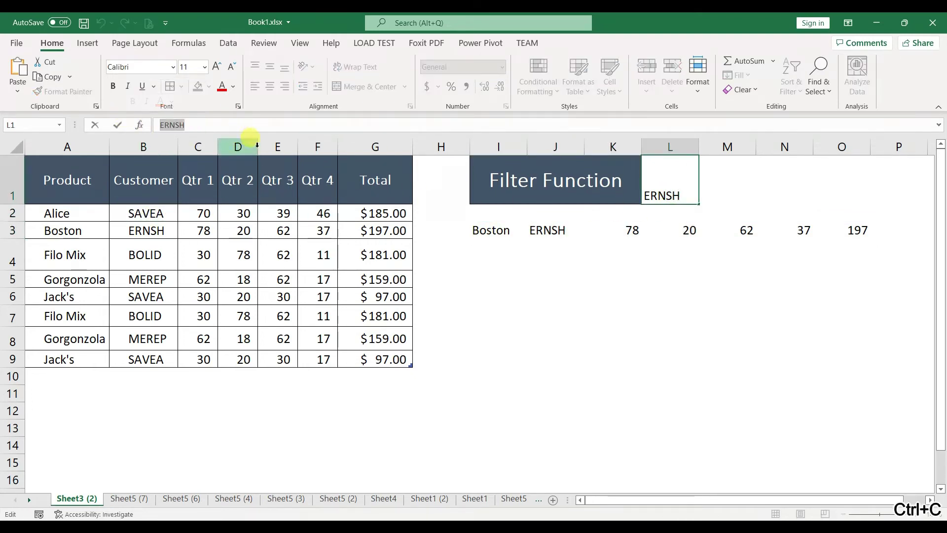
key("ctrl+v")
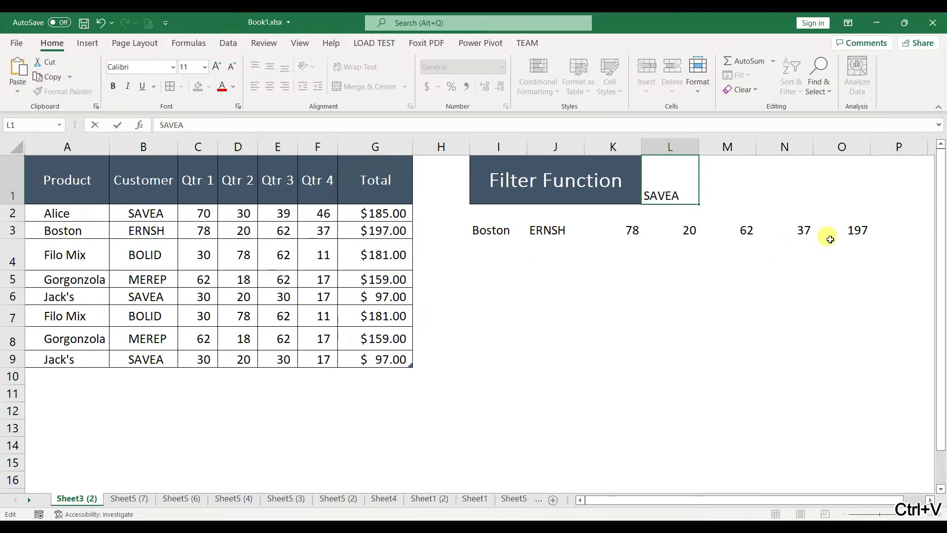
key("Return")
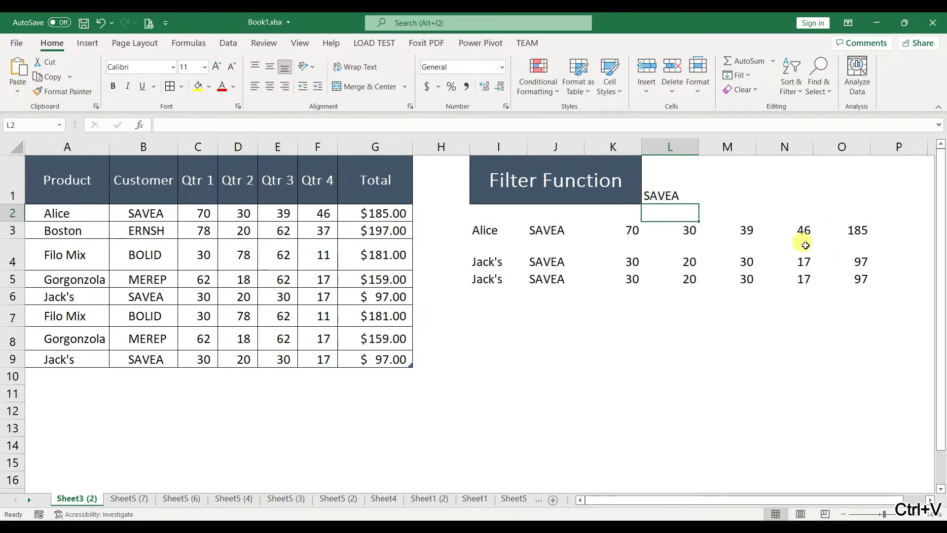
Step: Replace the I3 formula with a FILTER that returns all Table33 rows whose Customer matches L1
left_click(489, 226)
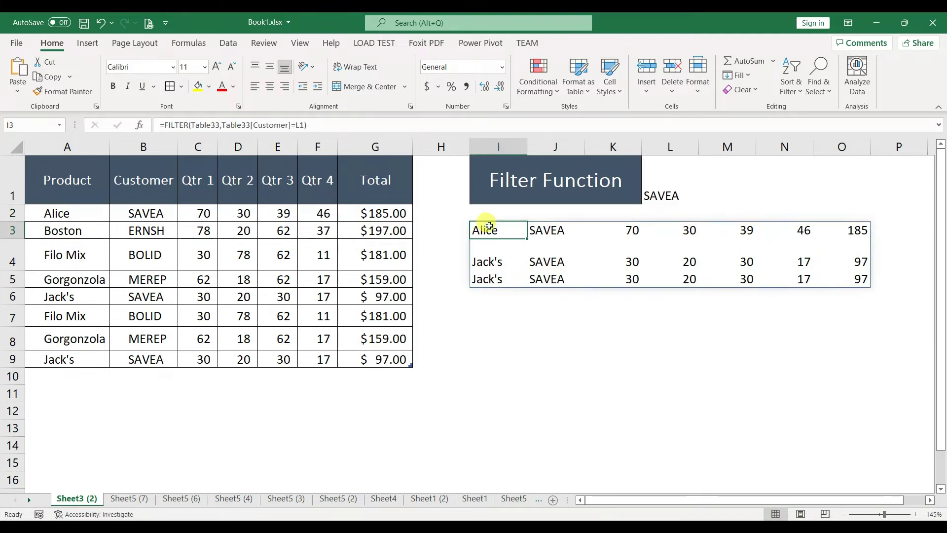
key("Delete")
type("=filter")
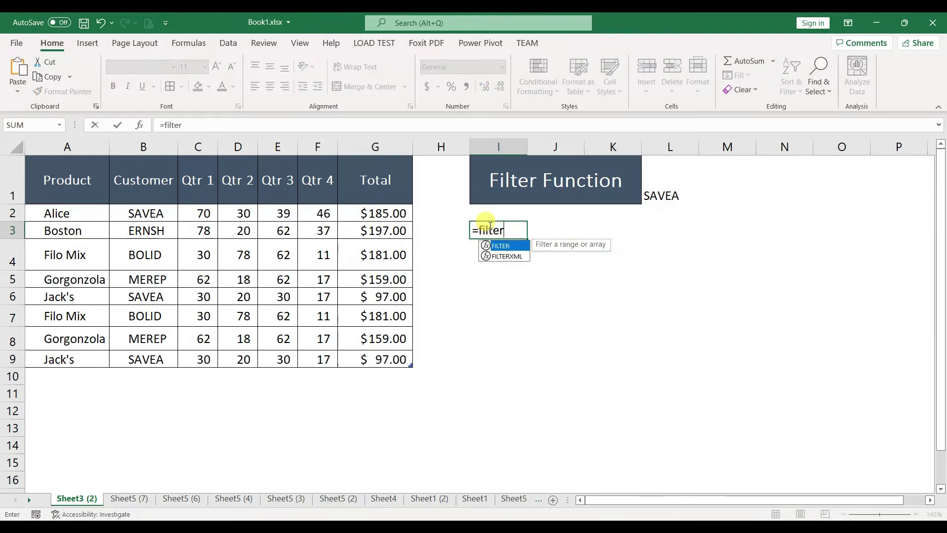
type("(")
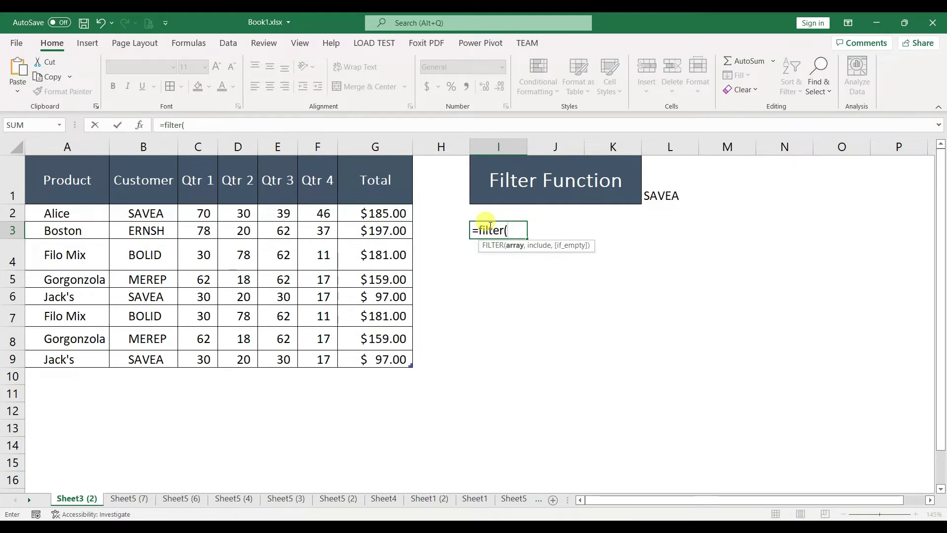
left_click_drag(35, 213, 245, 355)
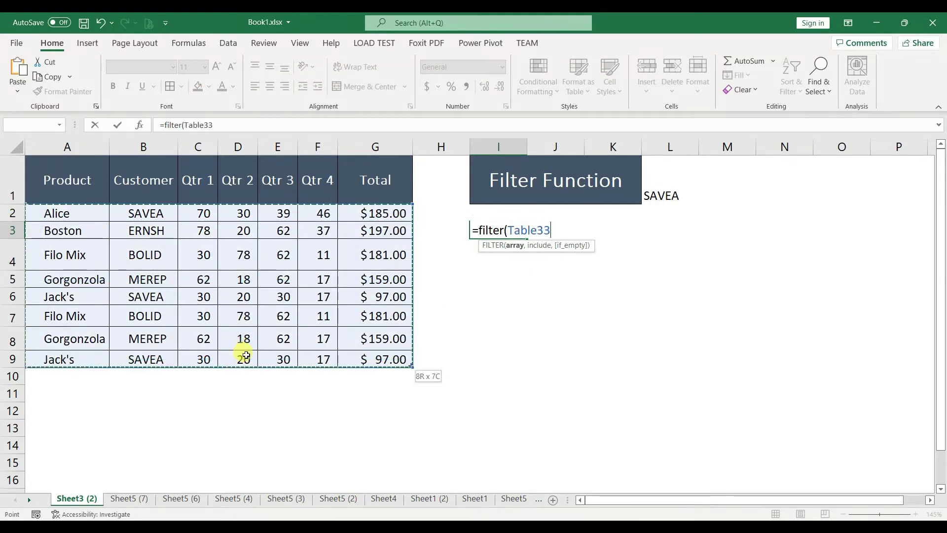
type(",")
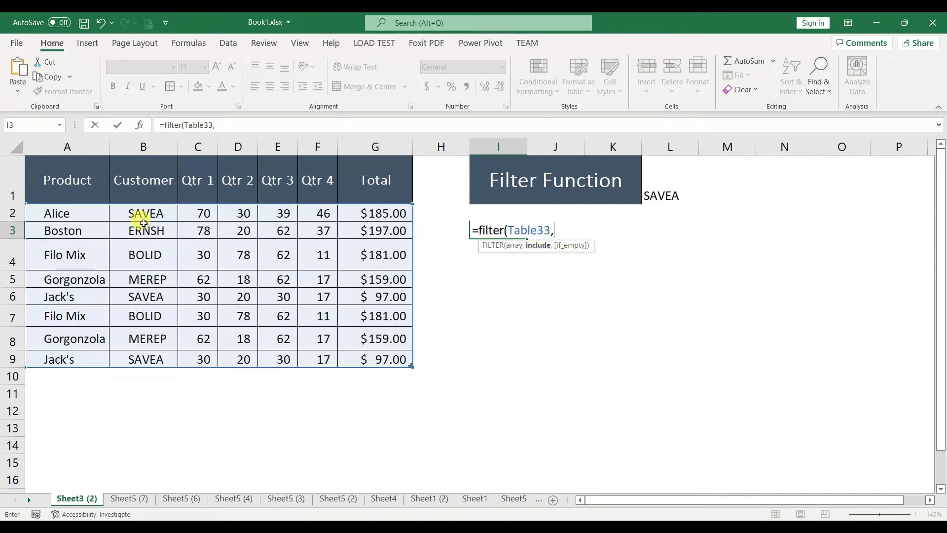
left_click_drag(140, 211, 142, 362)
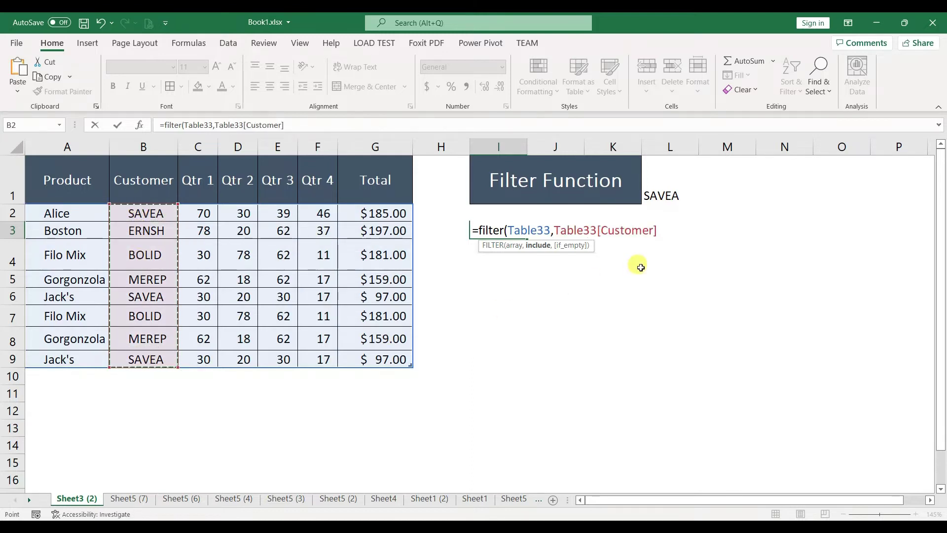
type("=")
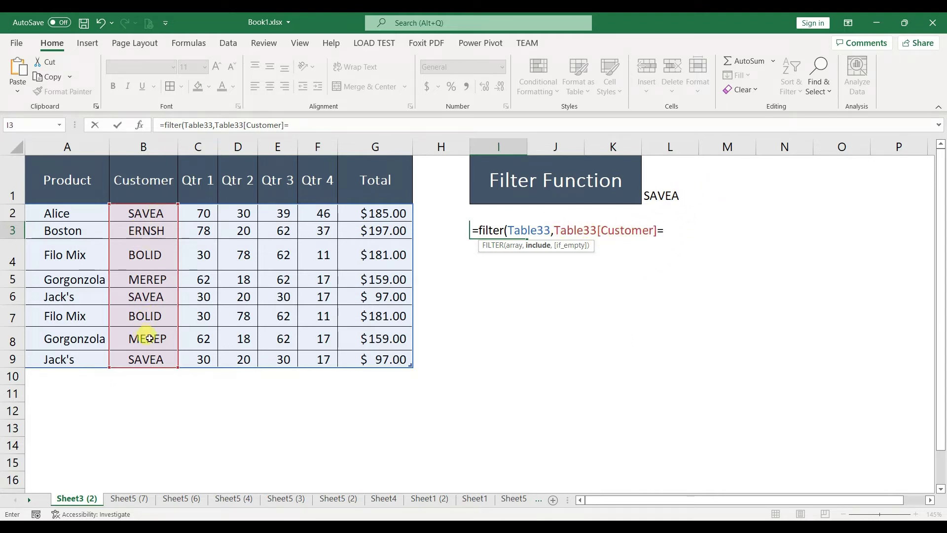
left_click(681, 190)
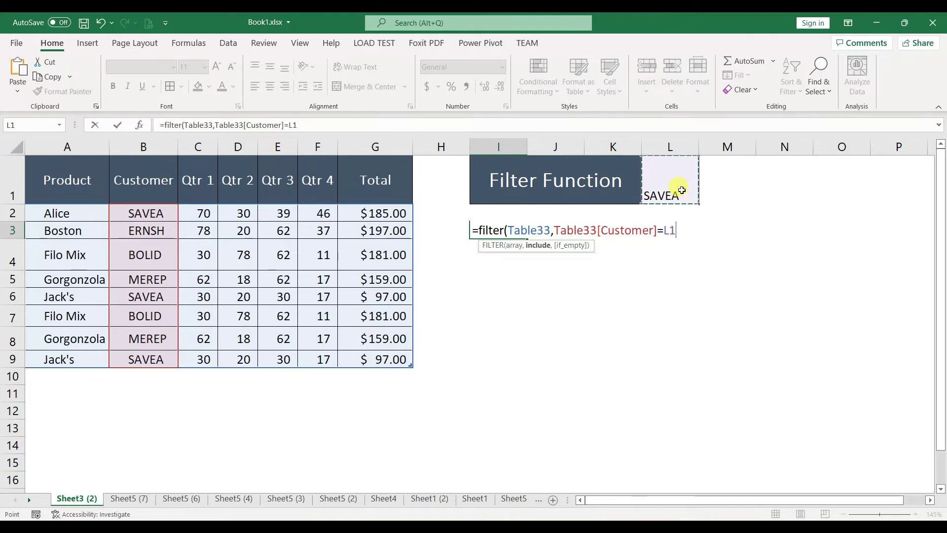
type("_")
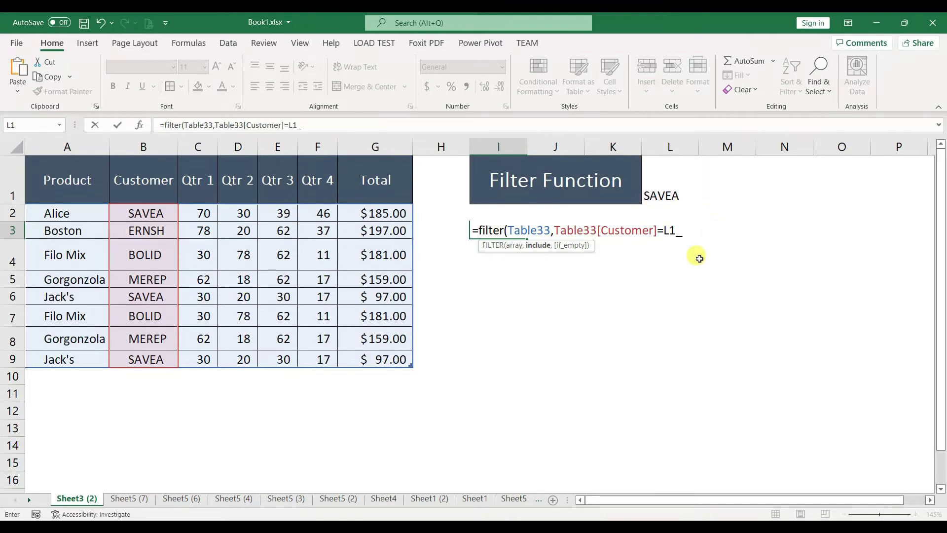
key("BackSpace")
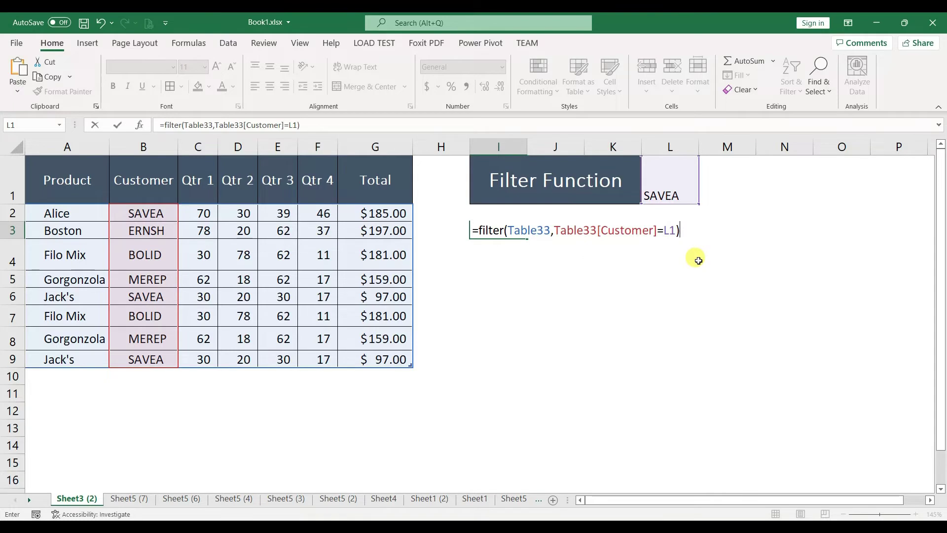
key("Return")
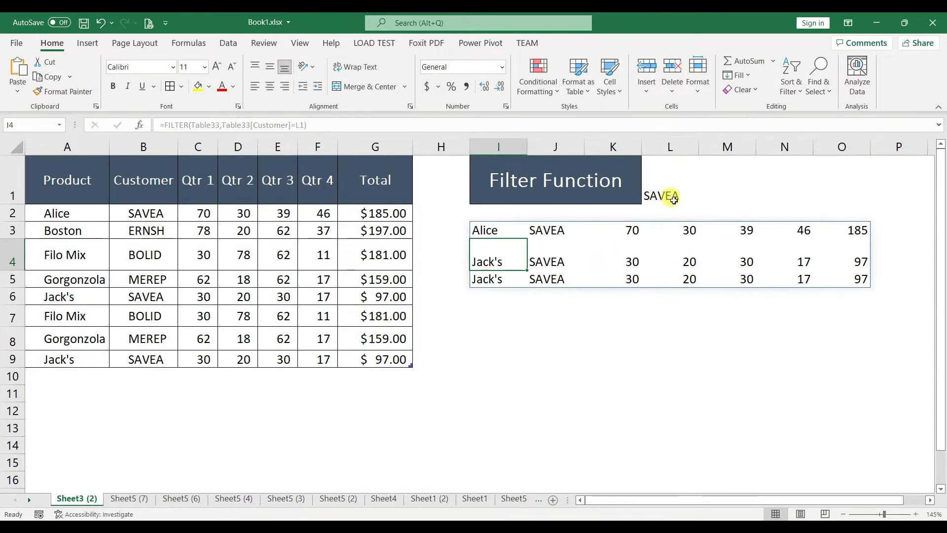
left_click(666, 196)
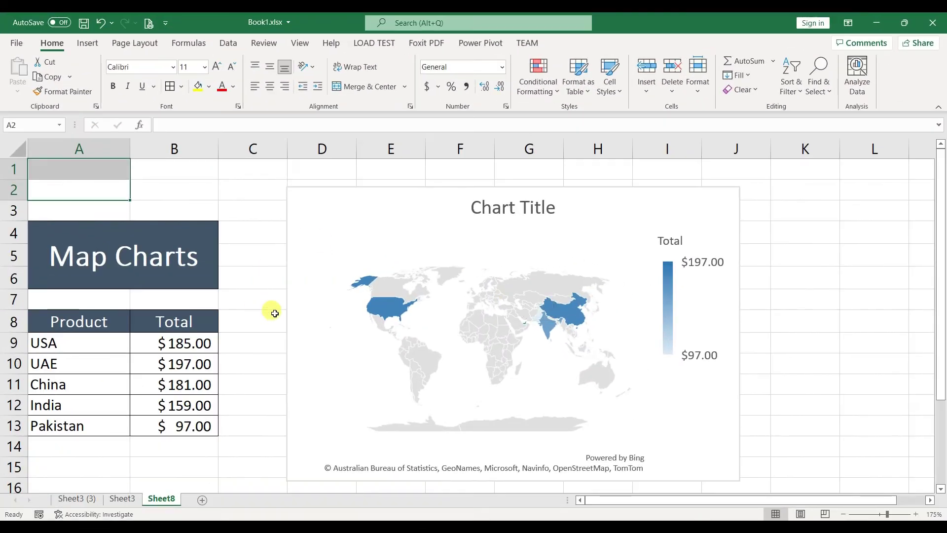
Step: Examine the Map Charts heading, the country totals in A8:B13 and the map chart built from them
left_click(68, 271)
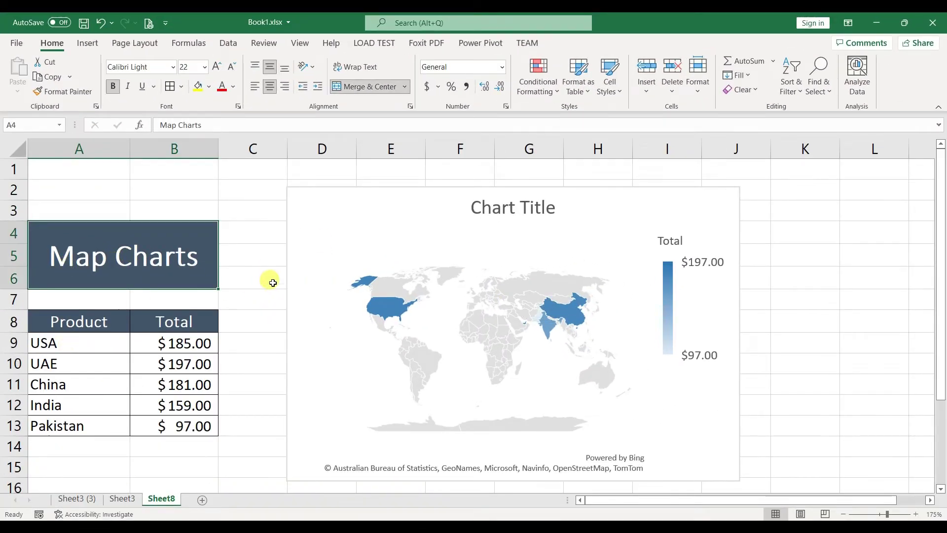
left_click(64, 326)
left_click_drag(64, 325, 178, 422)
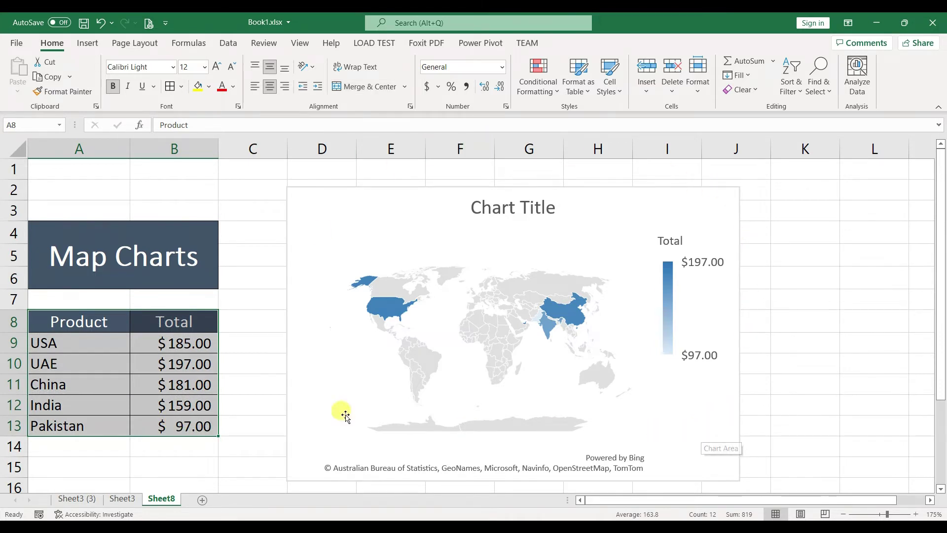
left_click(58, 340)
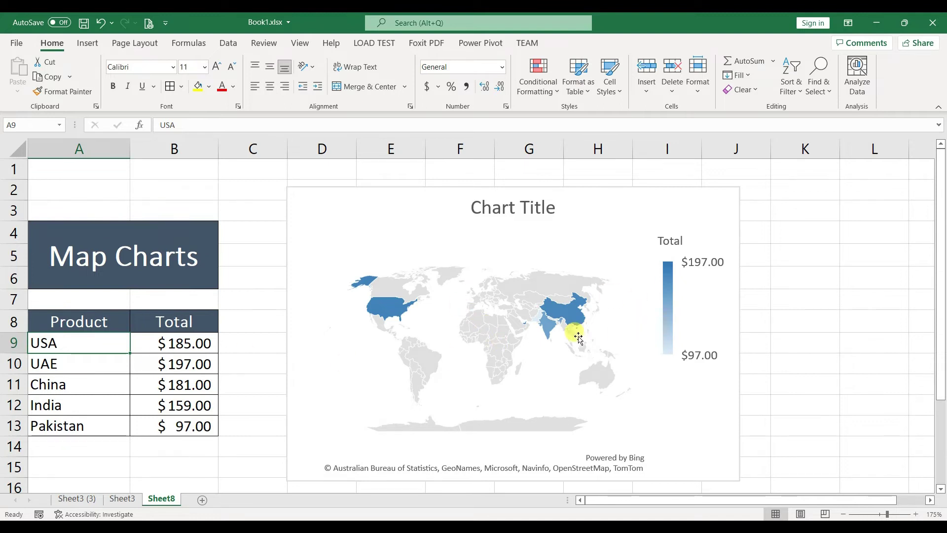
mouse_move(487, 340)
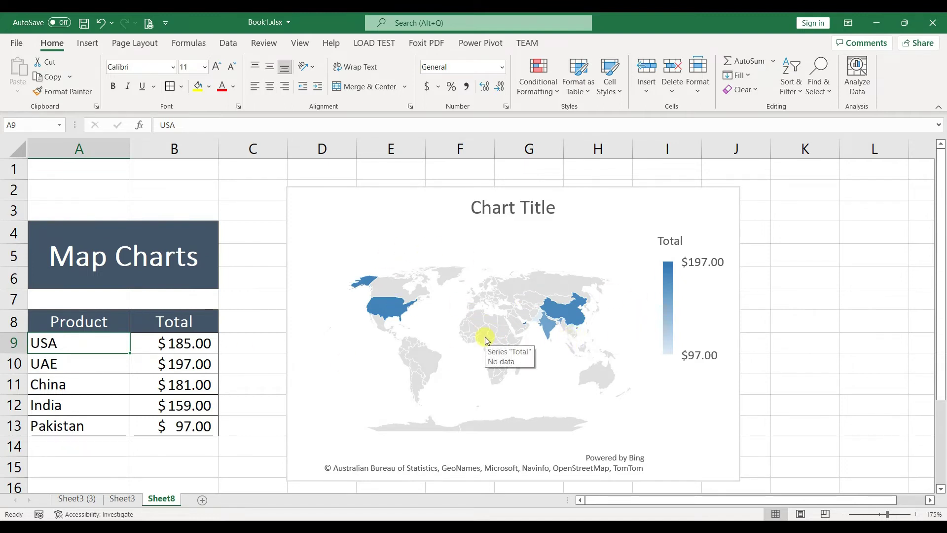
Step: Replace the existing map chart with a new Filled Map built from A9:B13, and shift it slightly away from the table
left_click(328, 197)
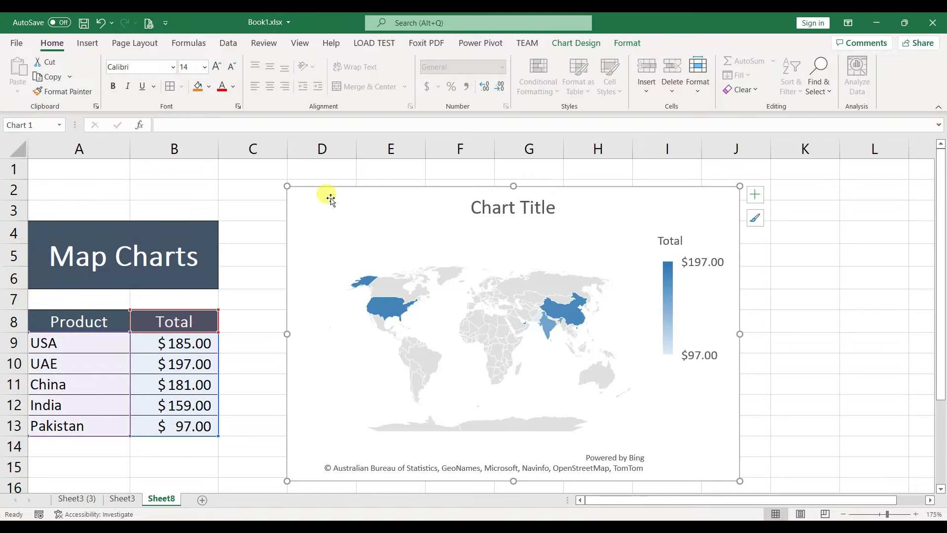
key("Delete")
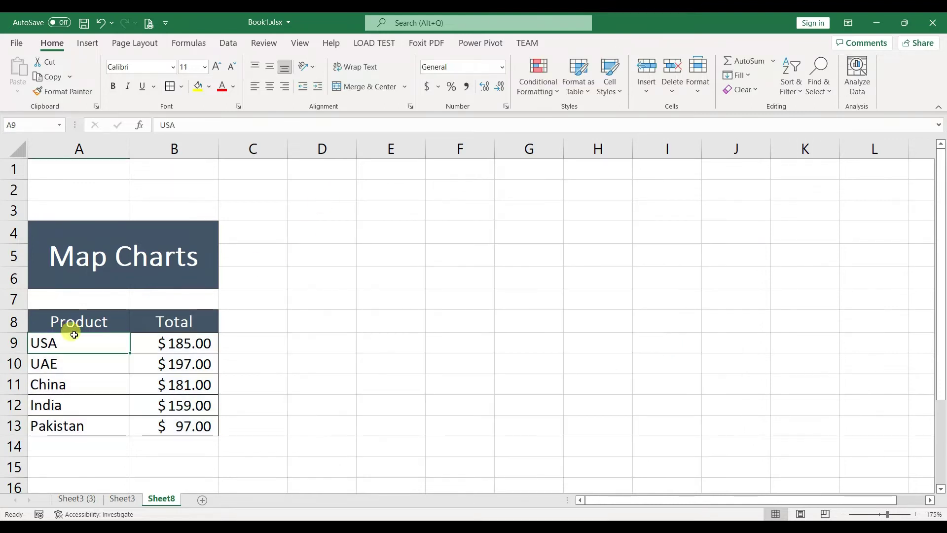
left_click_drag(55, 341, 182, 422)
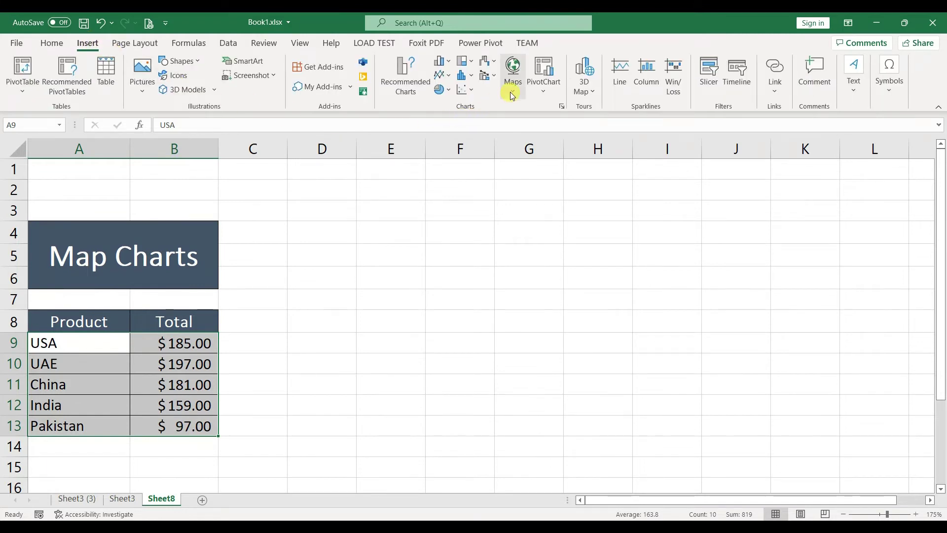
left_click(511, 94)
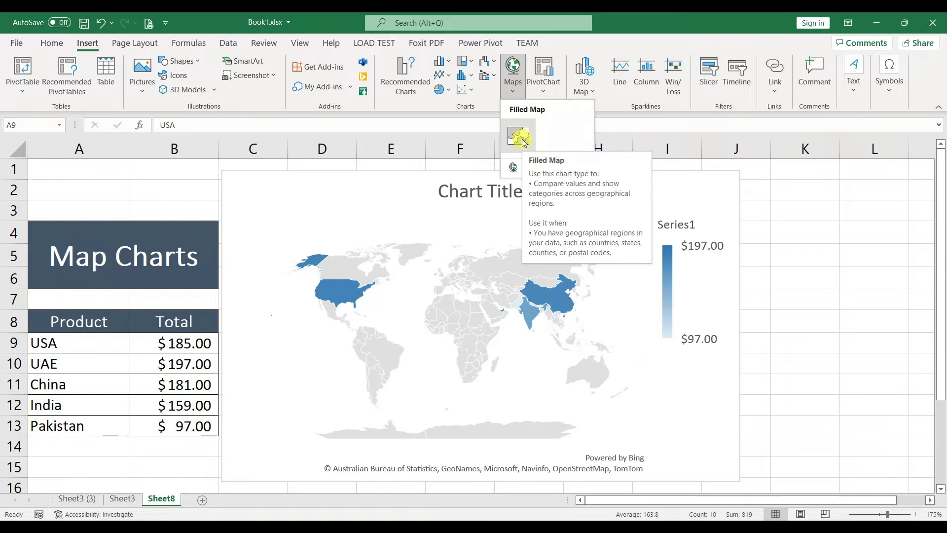
left_click(522, 141)
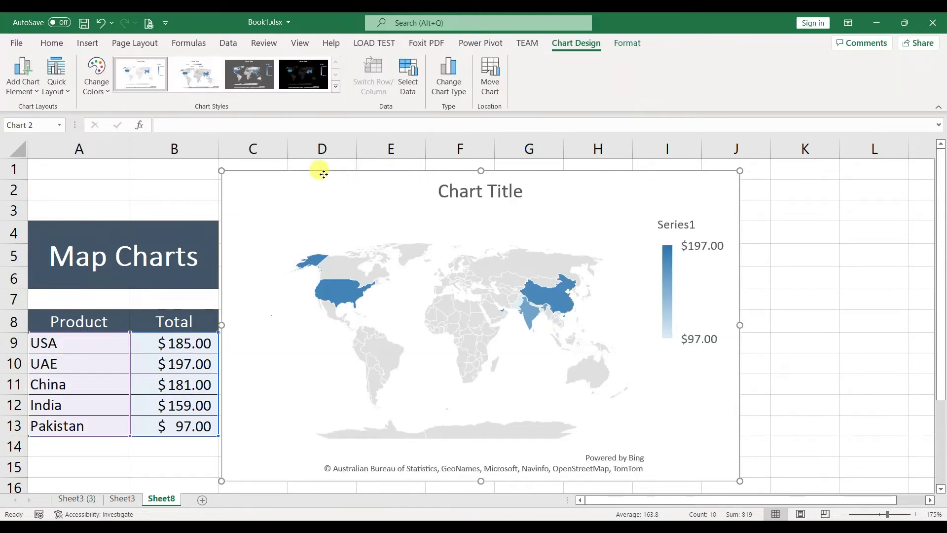
left_click_drag(319, 170, 348, 167)
Step: Change the country in A10 to UK and check the updated map
left_click(81, 357)
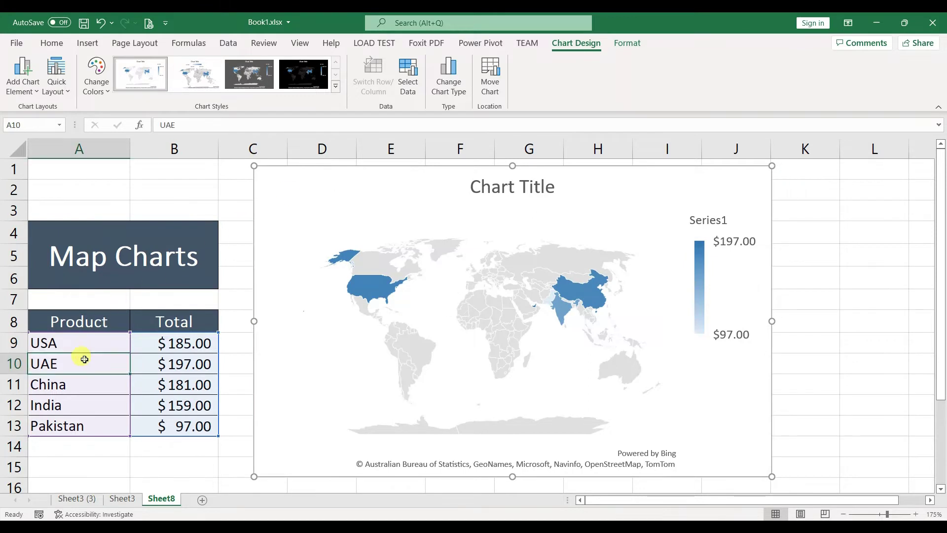
type("UK")
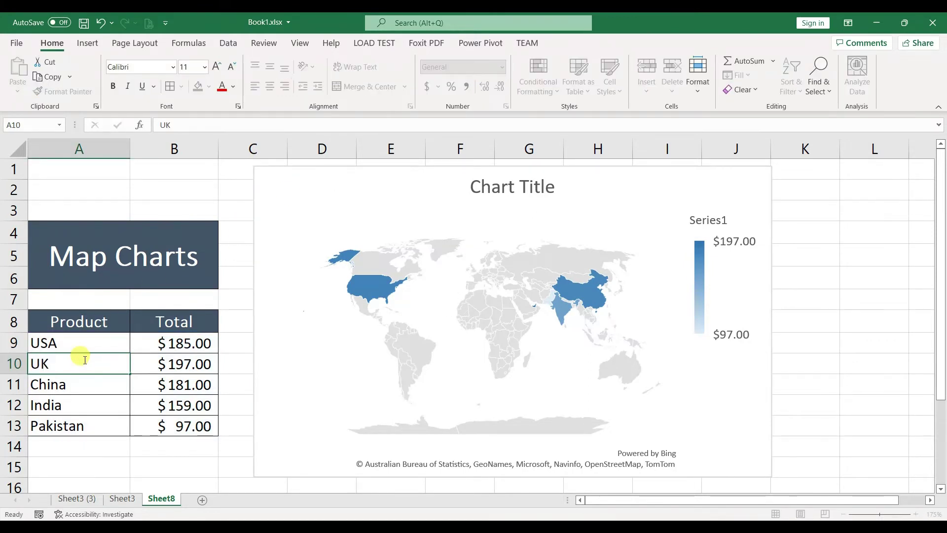
key("Return")
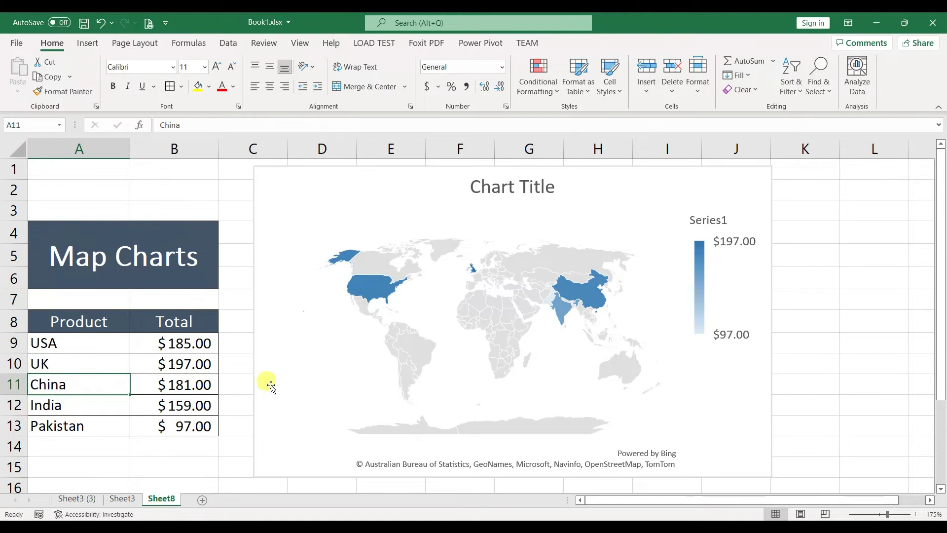
mouse_move(513, 327)
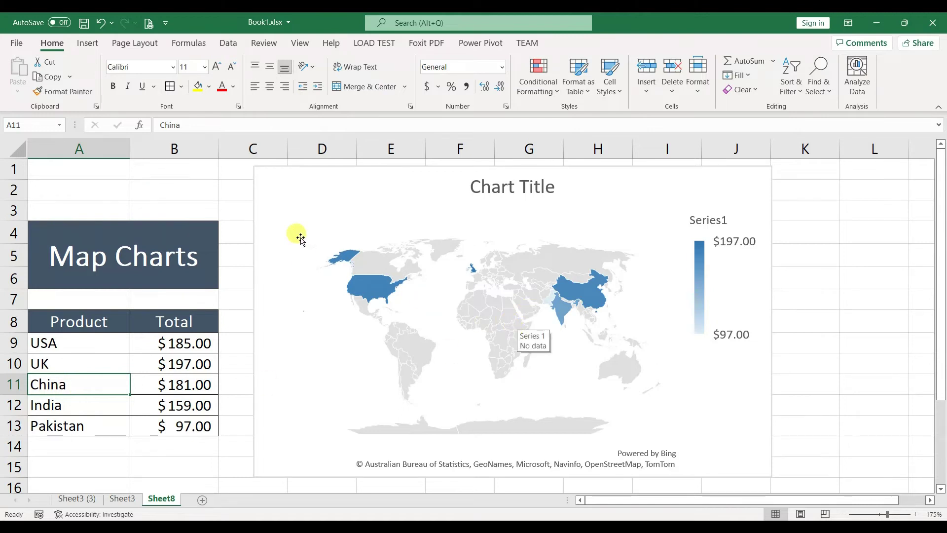
left_click(88, 45)
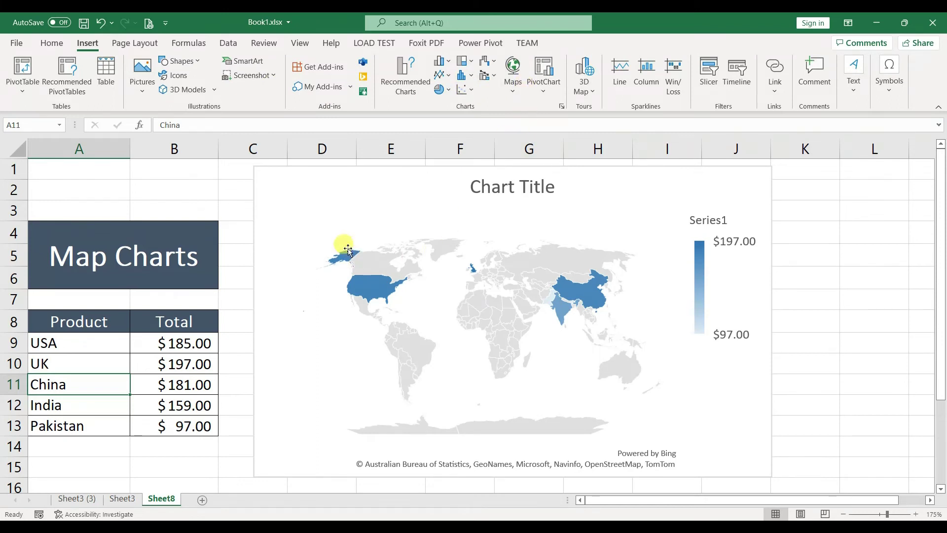
mouse_move(525, 255)
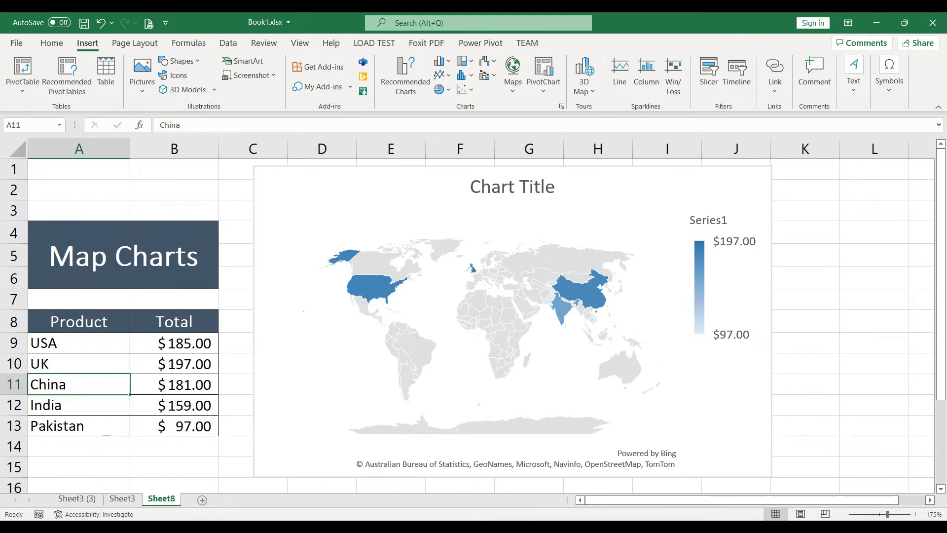
key("alt+Tab")
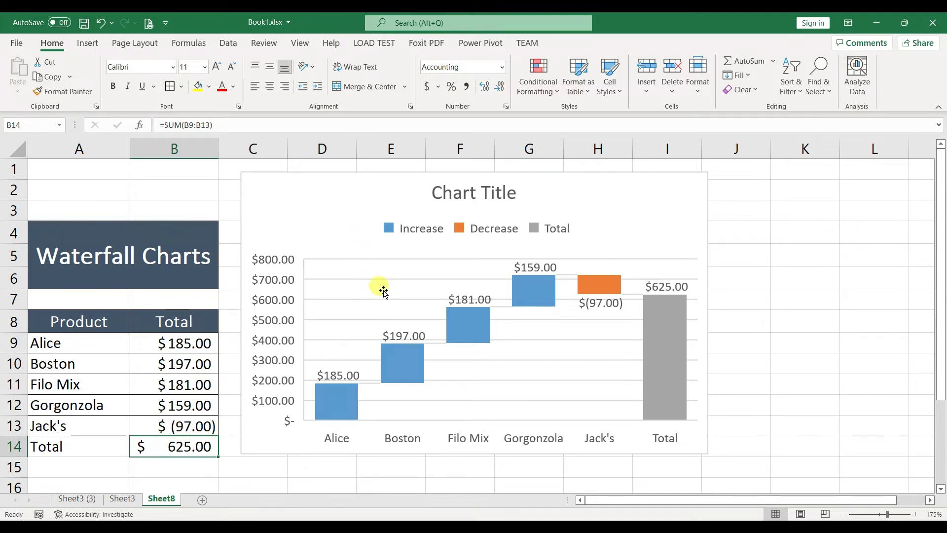
Step: Review the waterfall data in A8:B14 and its Total column, and delete the existing waterfall chart
left_click_drag(59, 321, 197, 444)
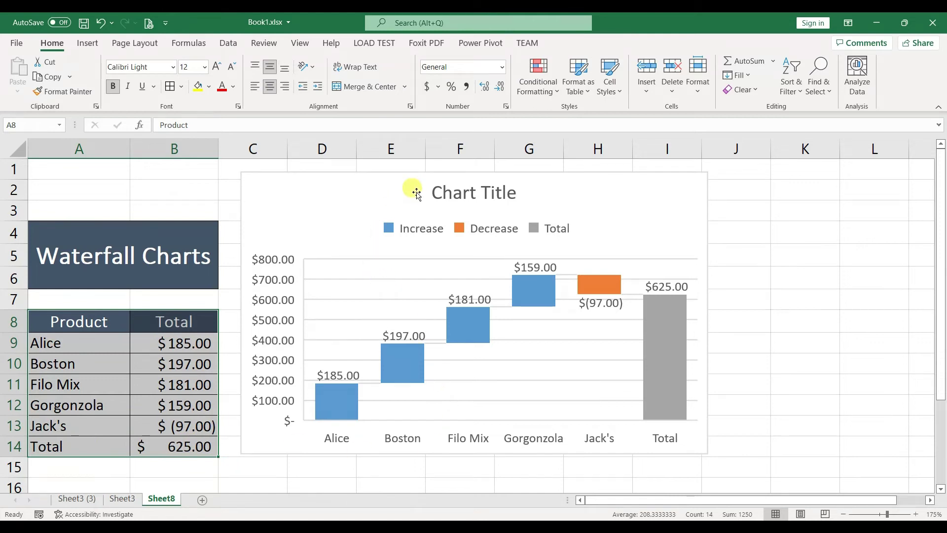
left_click(664, 308)
left_click(631, 228)
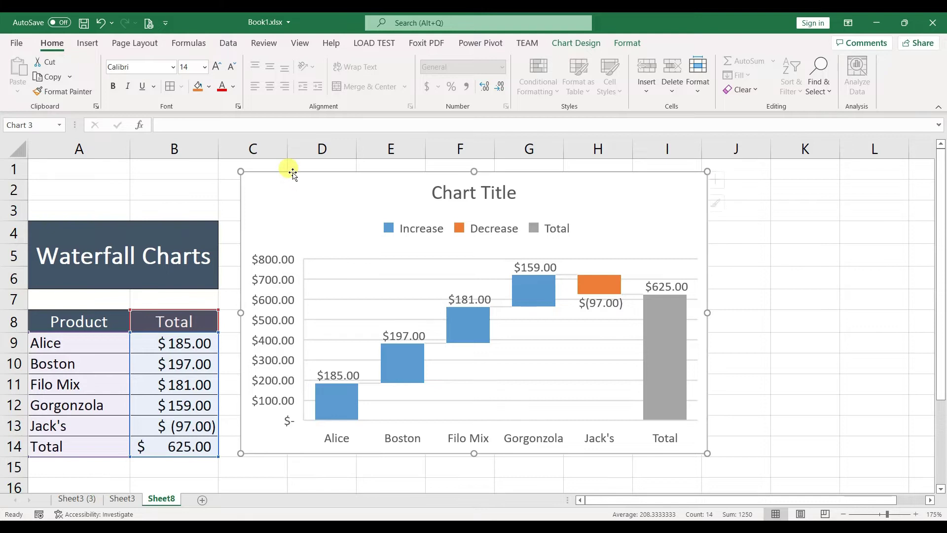
key("Delete")
Step: Insert a Waterfall chart from A8:B14 and shift it slightly away from the table
left_click(165, 424)
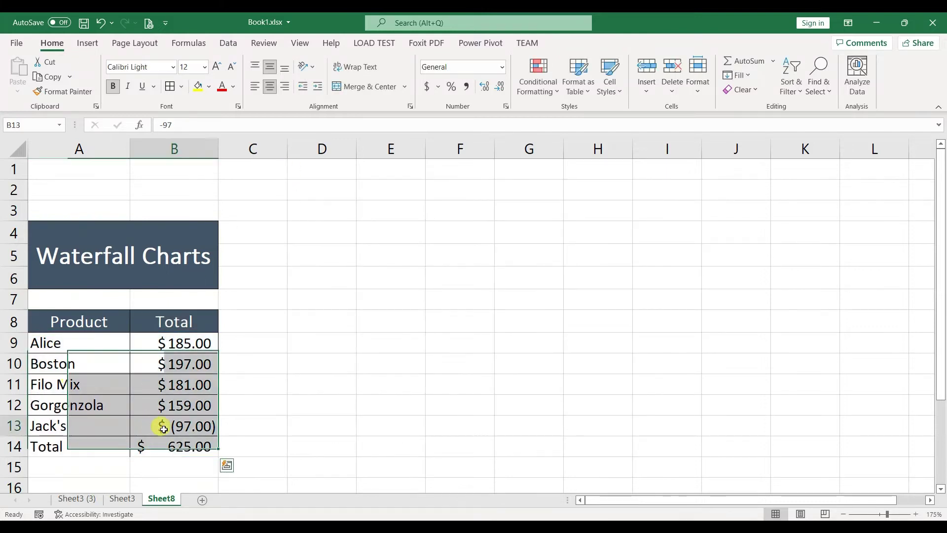
left_click_drag(45, 330, 175, 446)
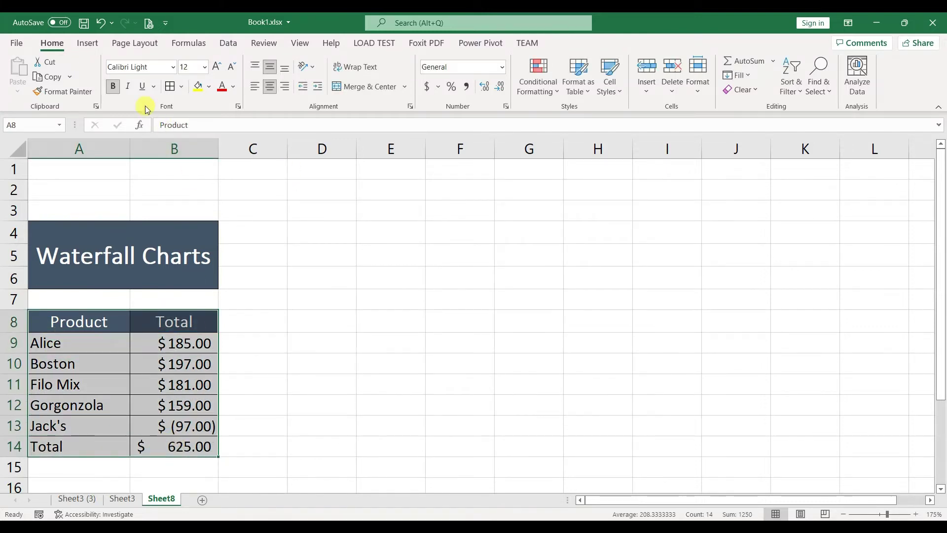
left_click(96, 47)
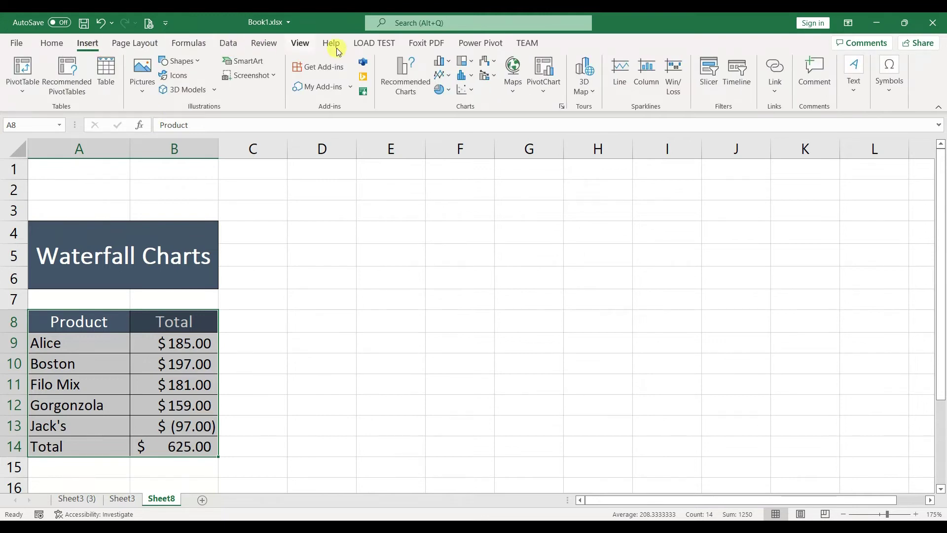
left_click(483, 66)
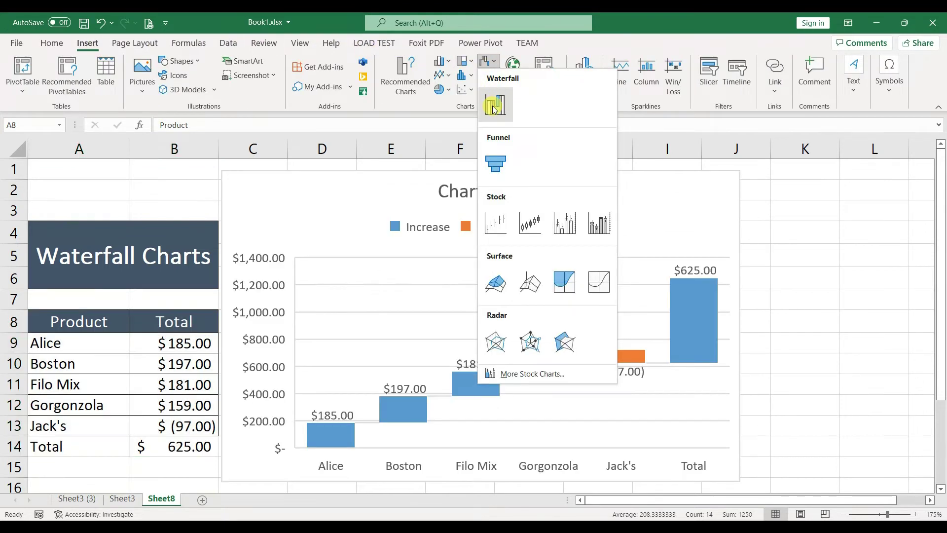
left_click(493, 105)
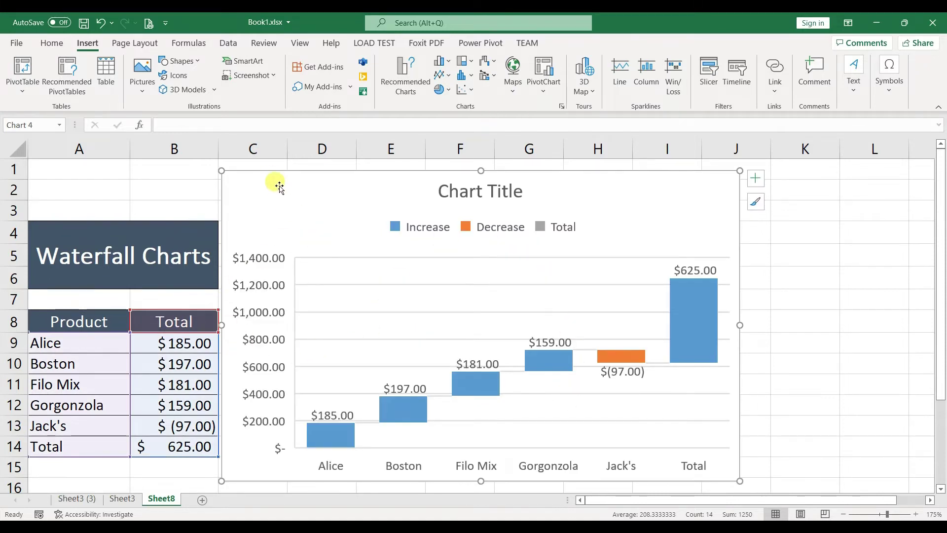
left_click_drag(282, 170, 291, 168)
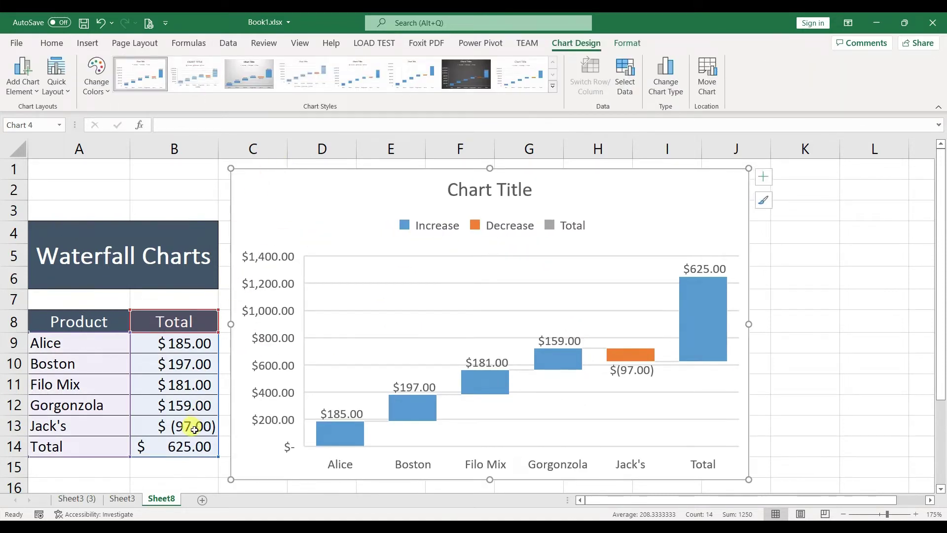
Step: Format the Total data point of the waterfall chart so that it is set as total, and deselect the chart
left_click(693, 328)
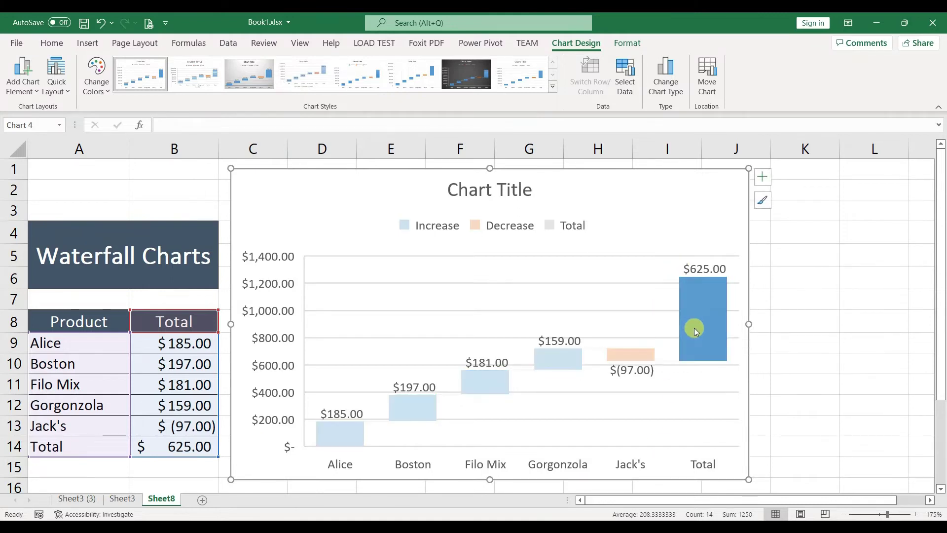
right_click(694, 327)
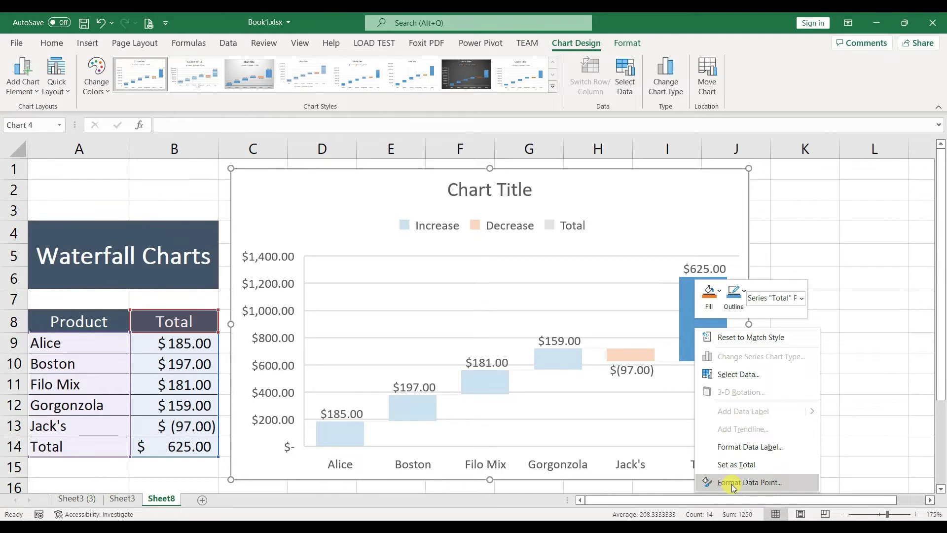
left_click(733, 483)
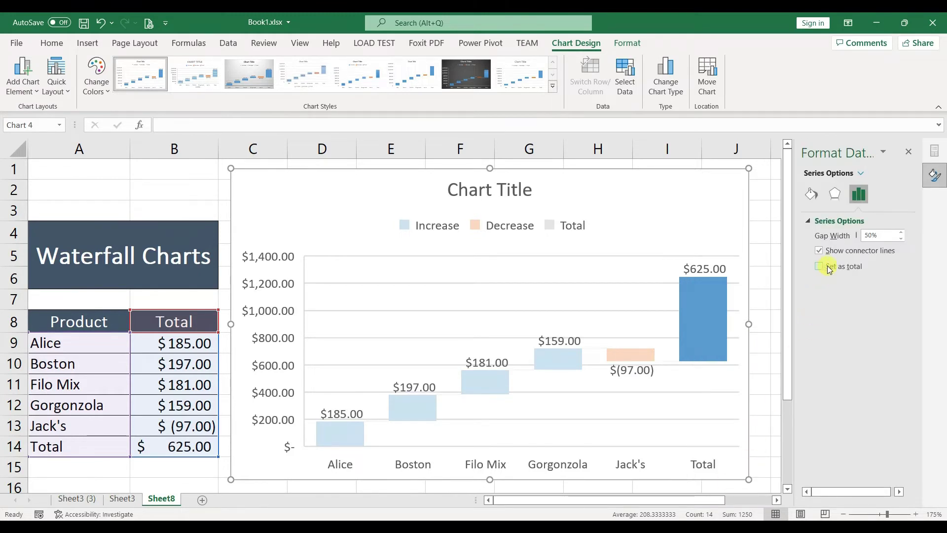
left_click(819, 267)
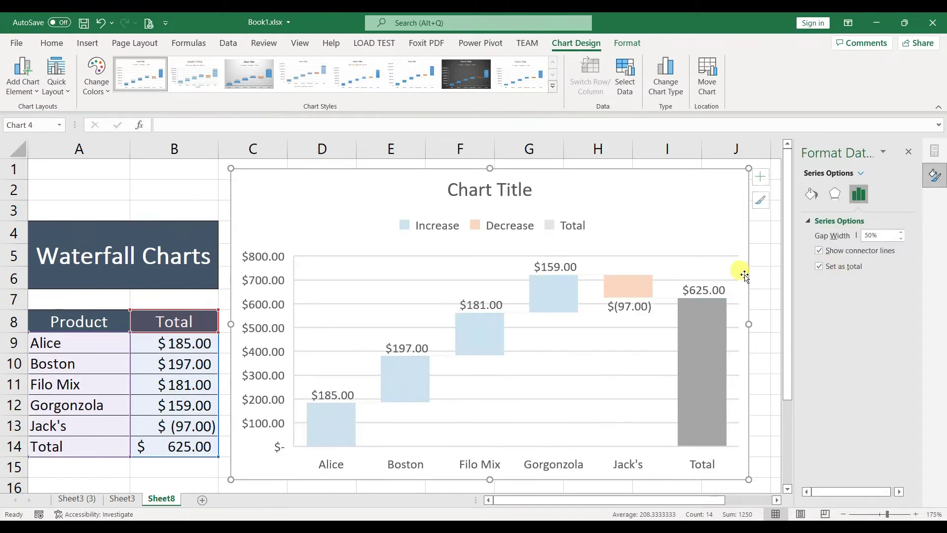
left_click(760, 258)
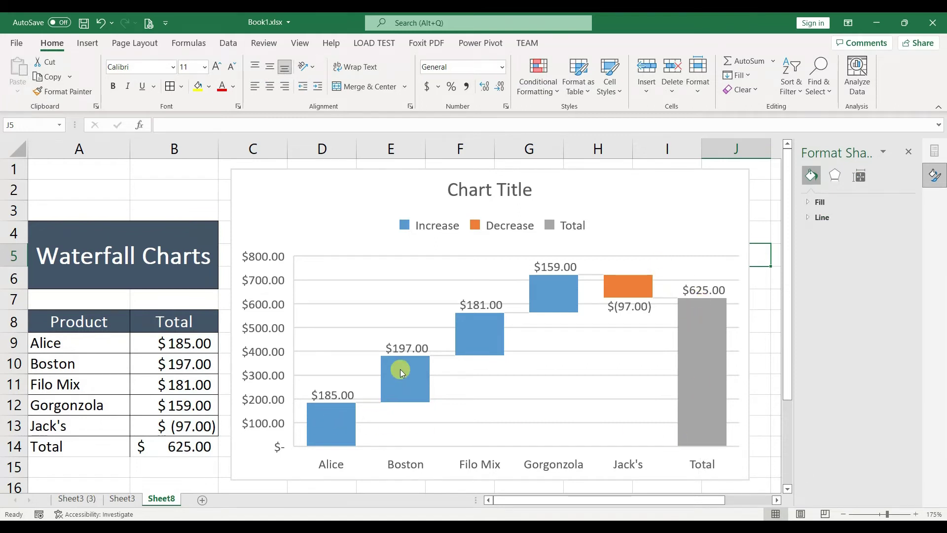
mouse_move(397, 371)
left_click(652, 526)
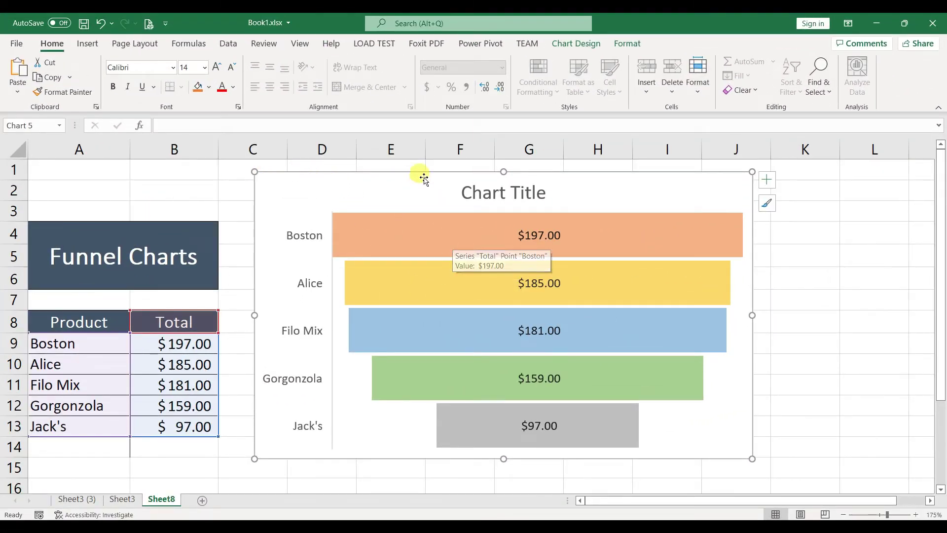
Step: Replace the existing funnel chart with a new Funnel chart built from A9:B13, and shift it away from the table
mouse_move(347, 173)
left_mouse_down()
mouse_move(371, 179)
mouse_move(361, 178)
left_mouse_up()
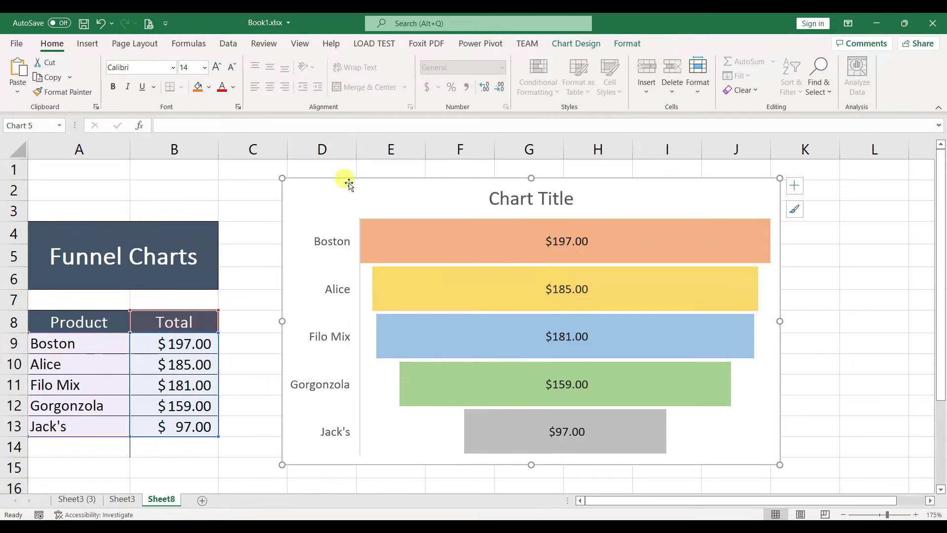
key("Delete")
left_click_drag(64, 341, 165, 423)
left_click(86, 44)
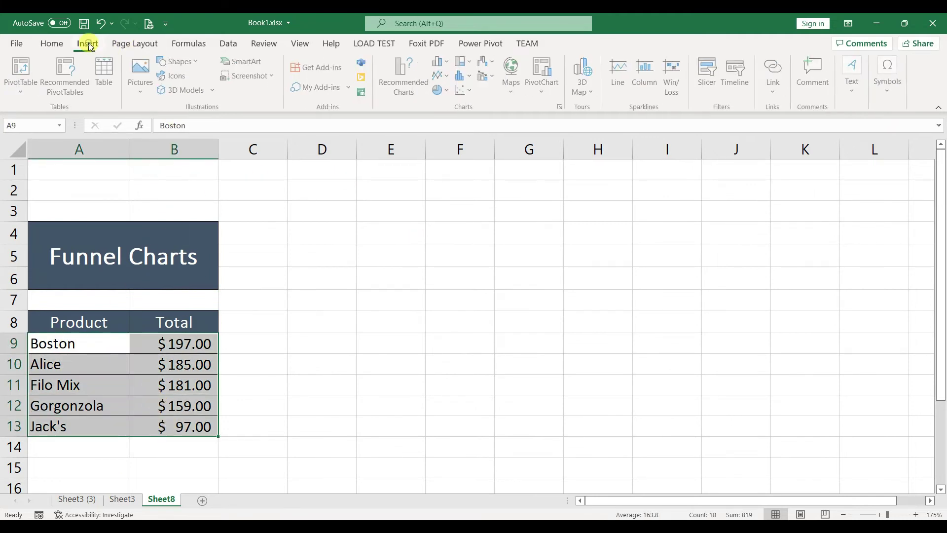
left_click(497, 64)
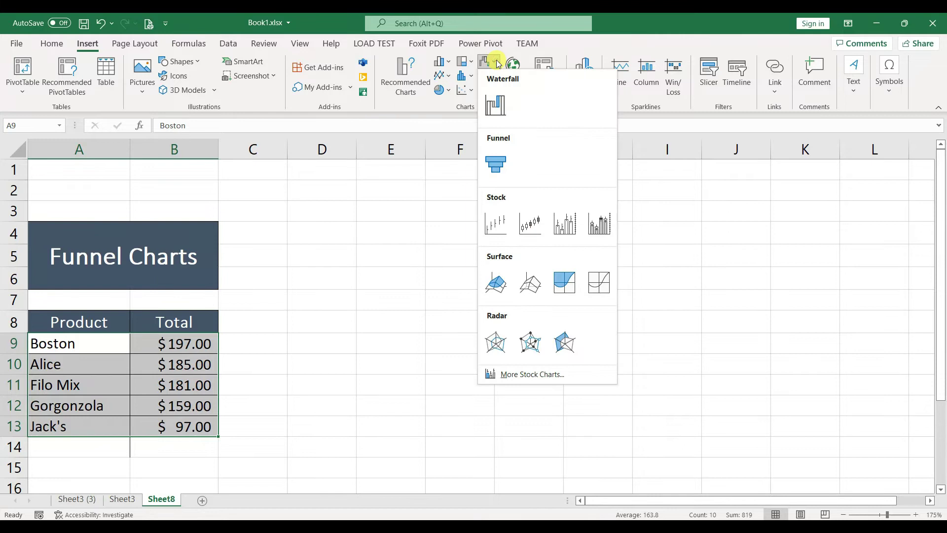
left_click(494, 164)
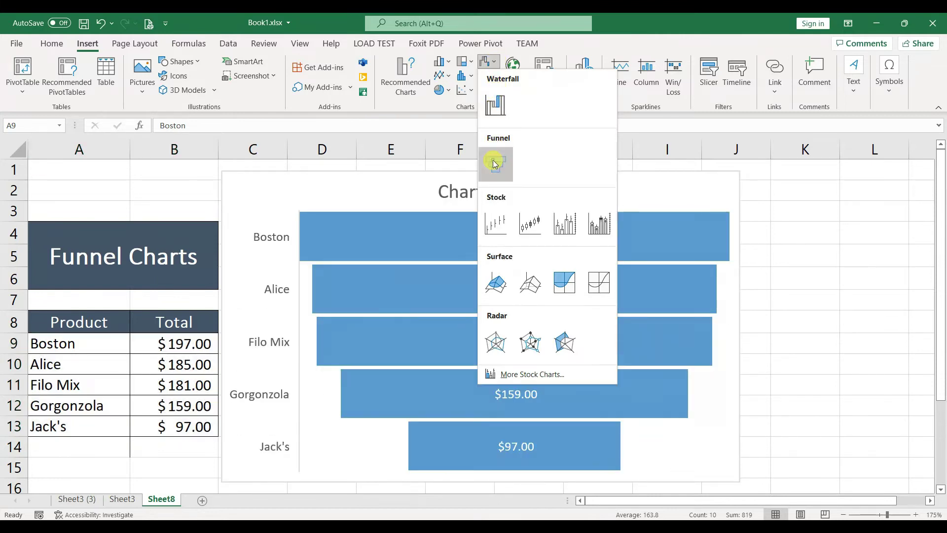
left_click_drag(425, 173, 472, 168)
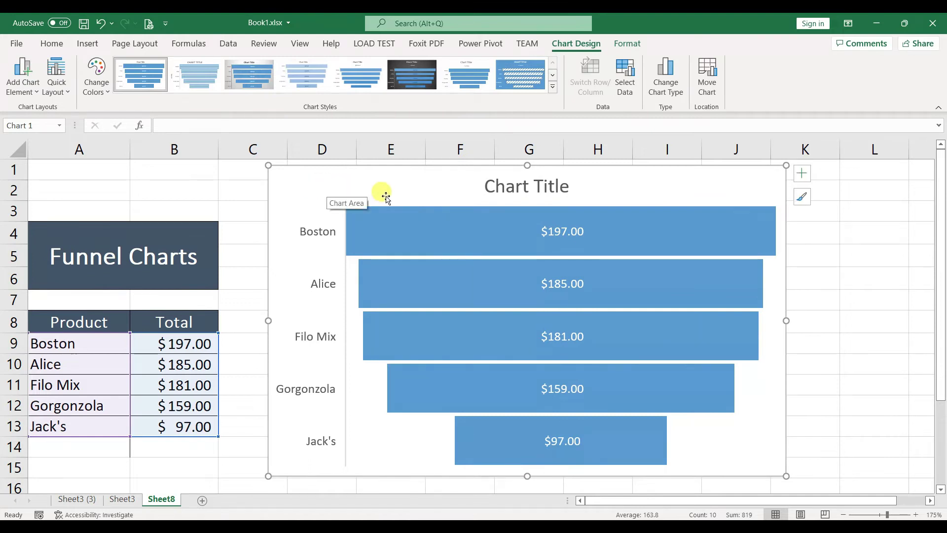
Step: Fill only the Boston bar of the funnel chart with orange
left_click(380, 222)
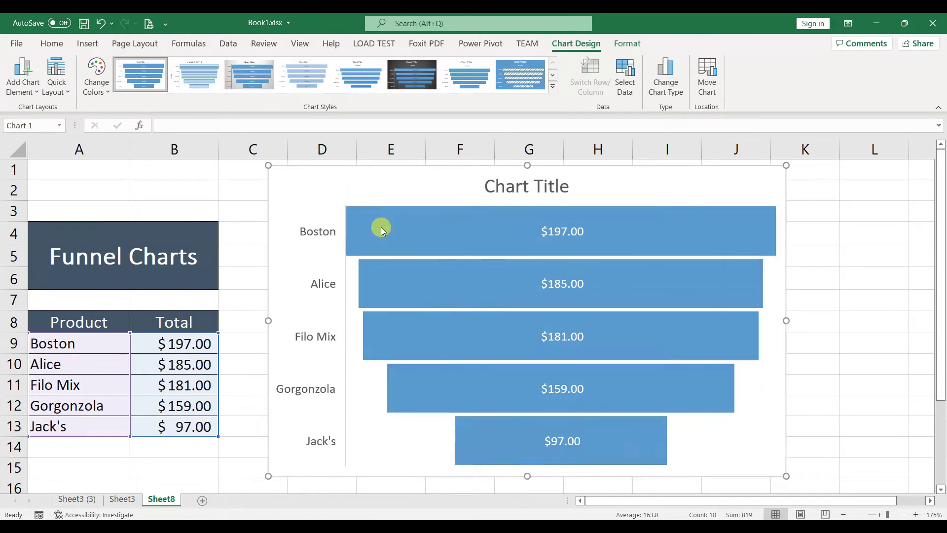
left_click(375, 227)
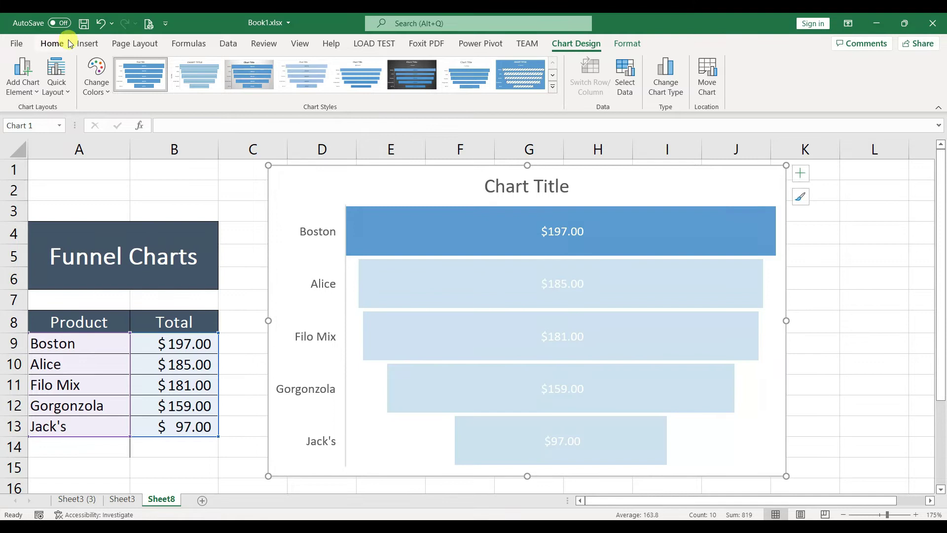
left_click(58, 44)
left_click(199, 89)
Step: Fill only the Alice bar of the funnel chart with light gold
left_click(423, 279)
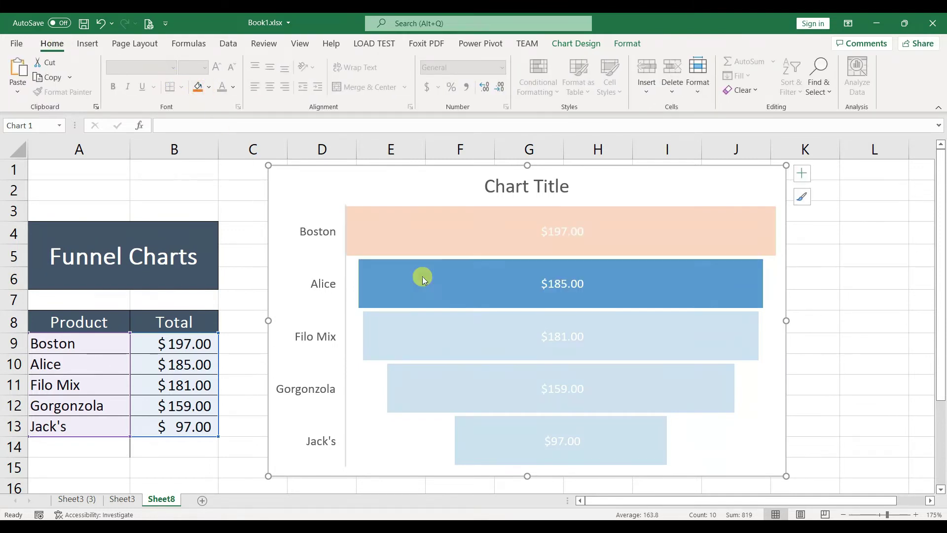
left_click(206, 86)
left_click(270, 168)
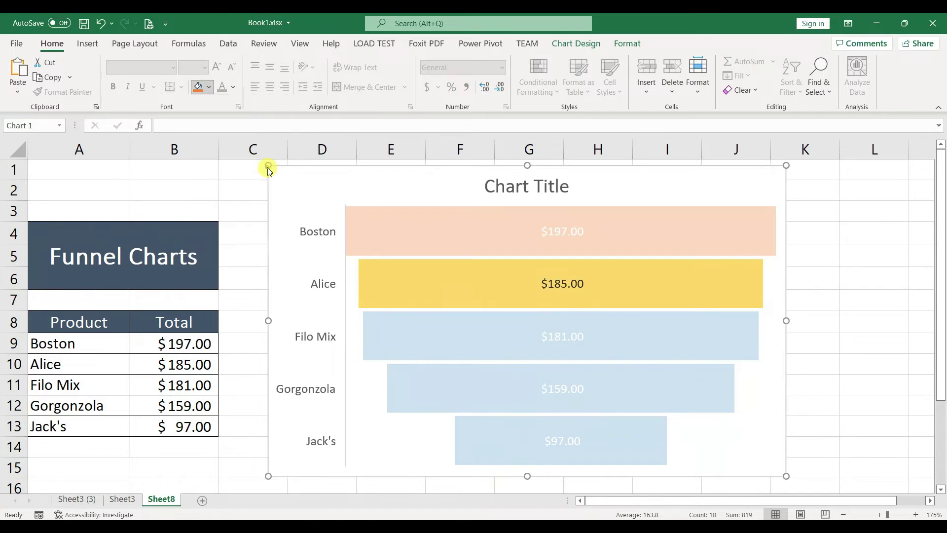
Step: Fill only the Filo Mix bar of the funnel chart with light green
left_click(391, 317)
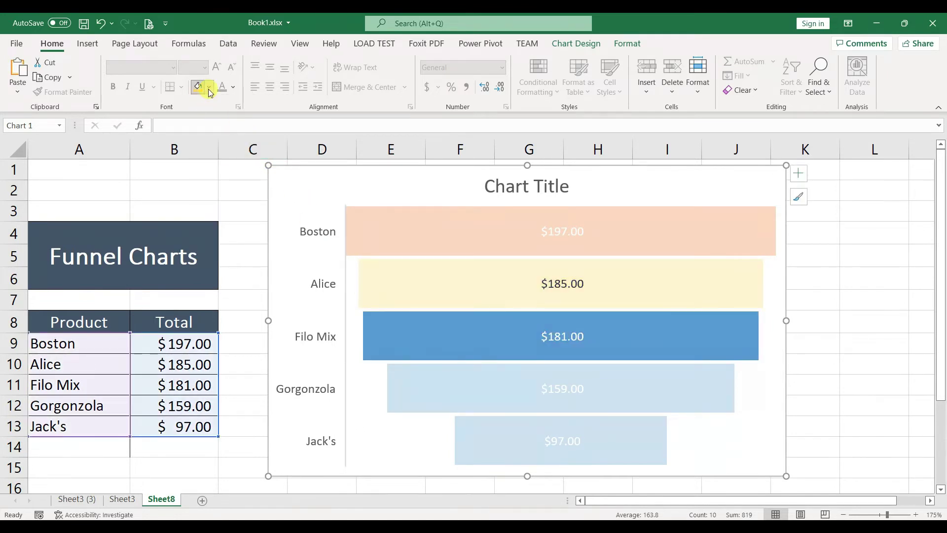
left_click(209, 88)
left_click(282, 172)
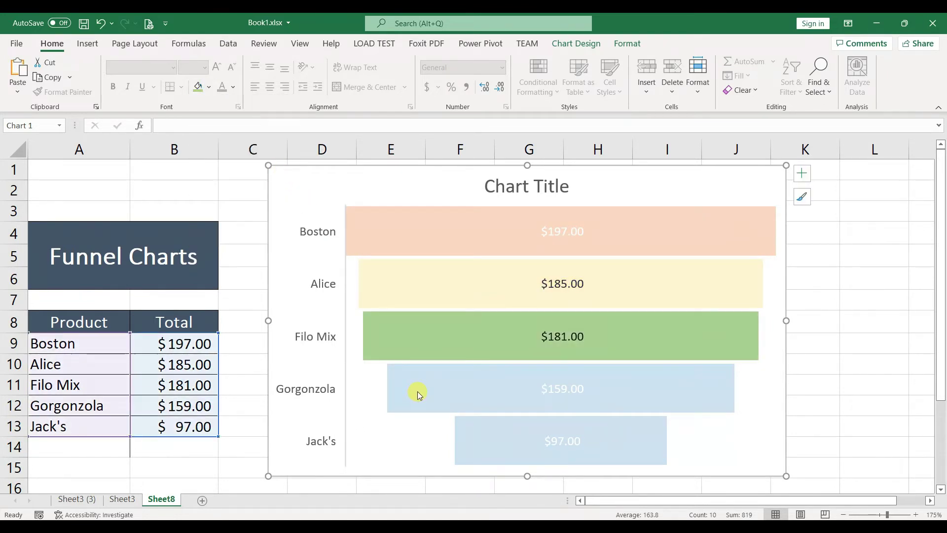
Step: Try to fill the Gorgonzola bar of the funnel chart with dark gray, and undo the fill
left_click(417, 391)
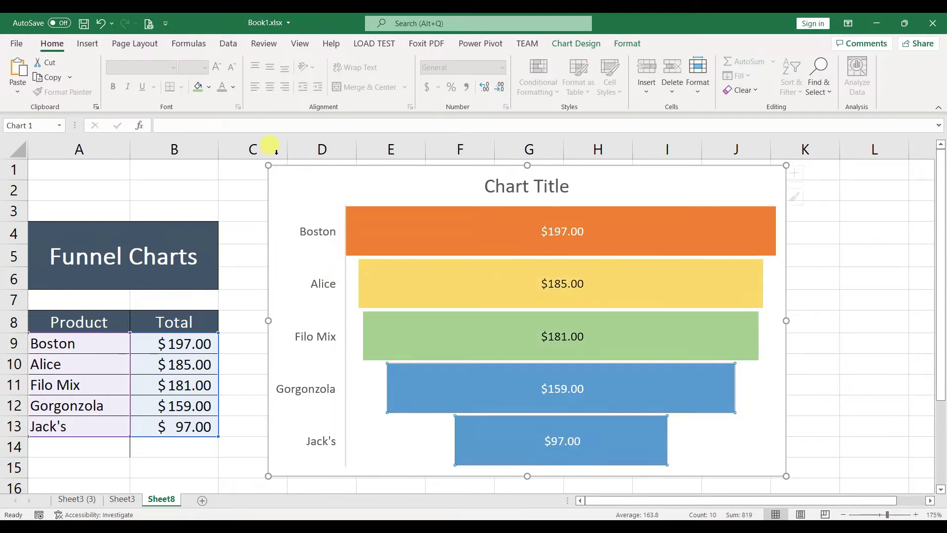
left_click(209, 87)
left_click(216, 171)
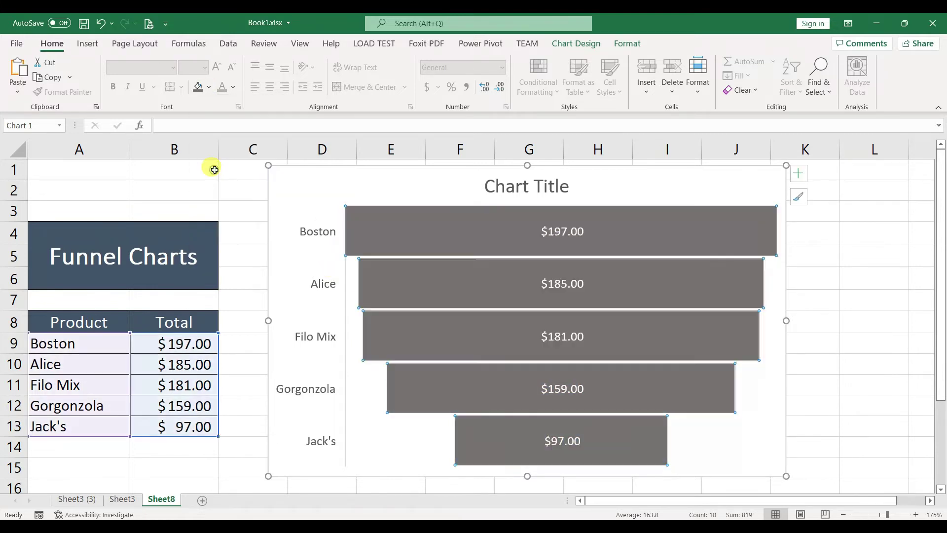
left_click(97, 27)
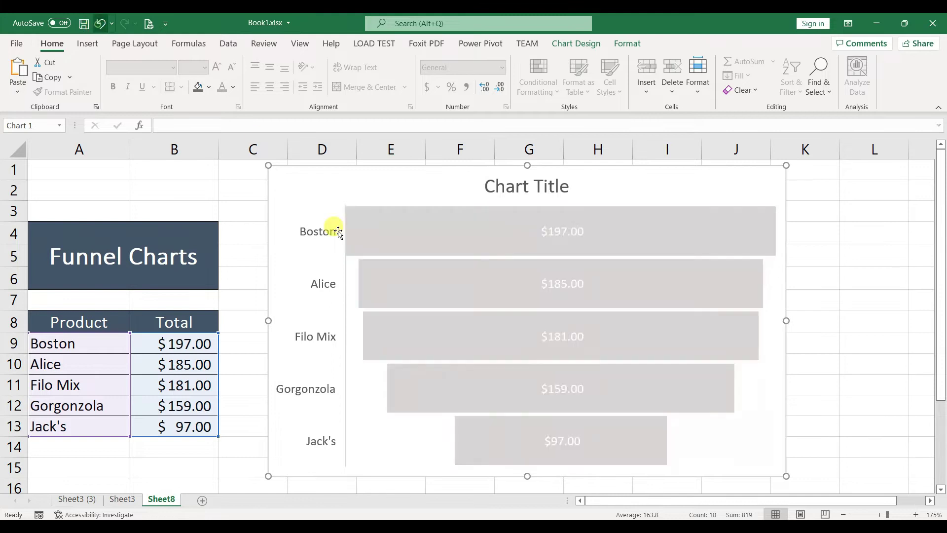
Step: Fill only the Gorgonzola bar of the funnel chart with dark orange, and deselect the chart
left_click(453, 388)
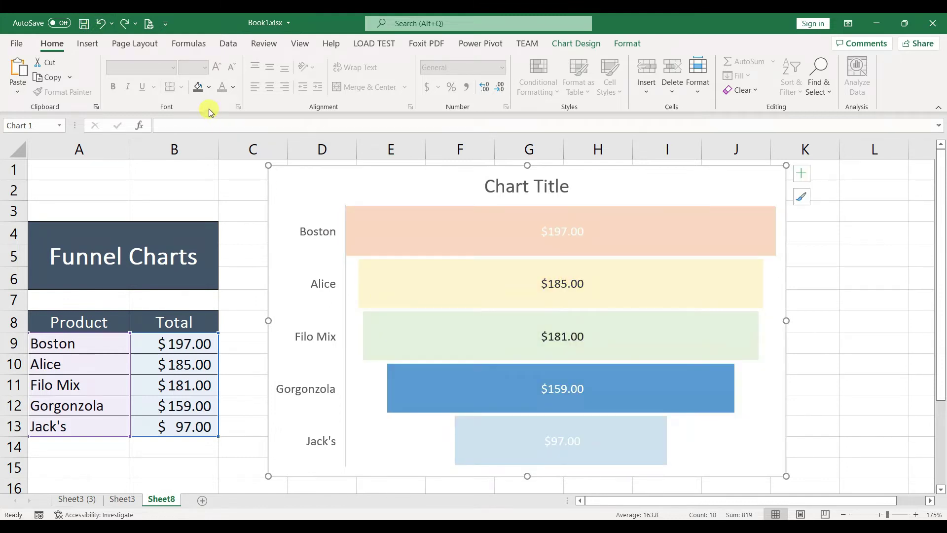
left_click(209, 87)
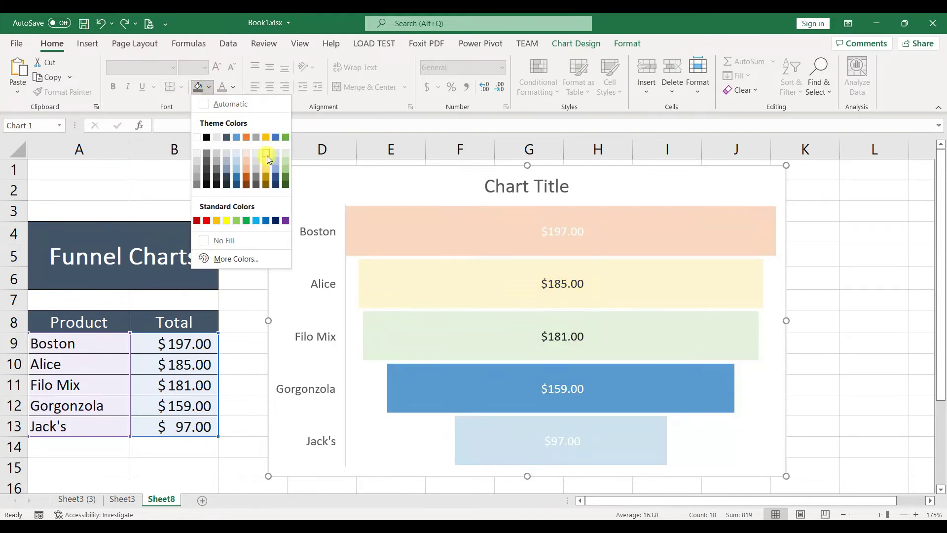
left_click(247, 176)
left_click(843, 303)
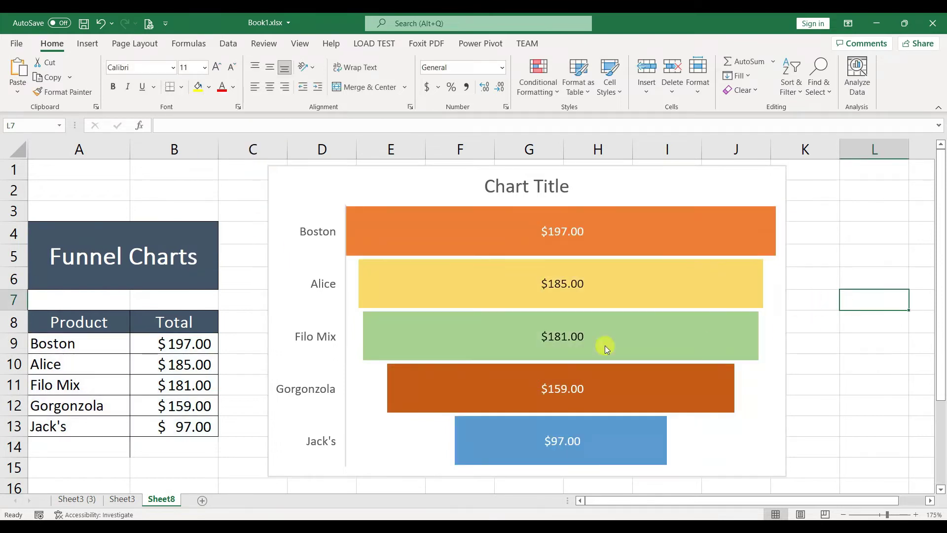
key("F8")
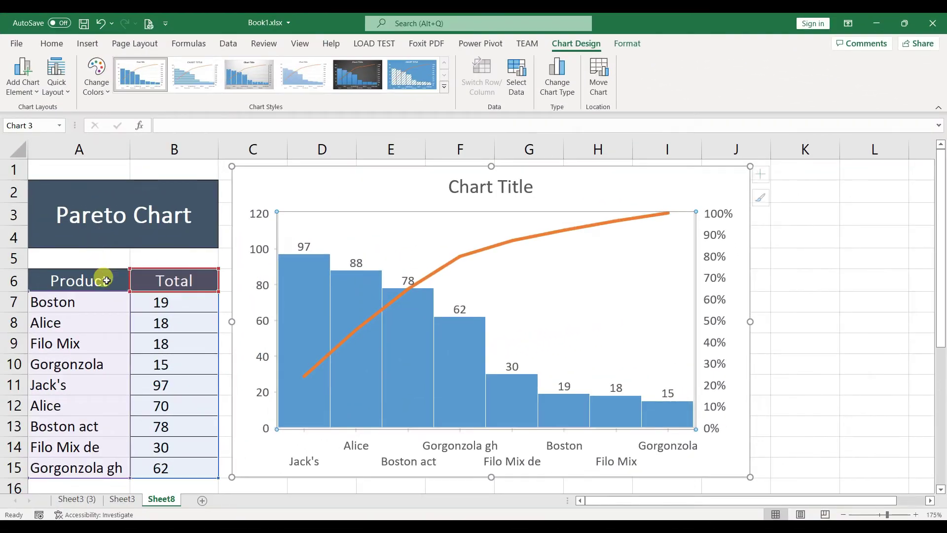
left_click(66, 300)
left_click_drag(148, 302, 183, 468)
left_click(64, 304)
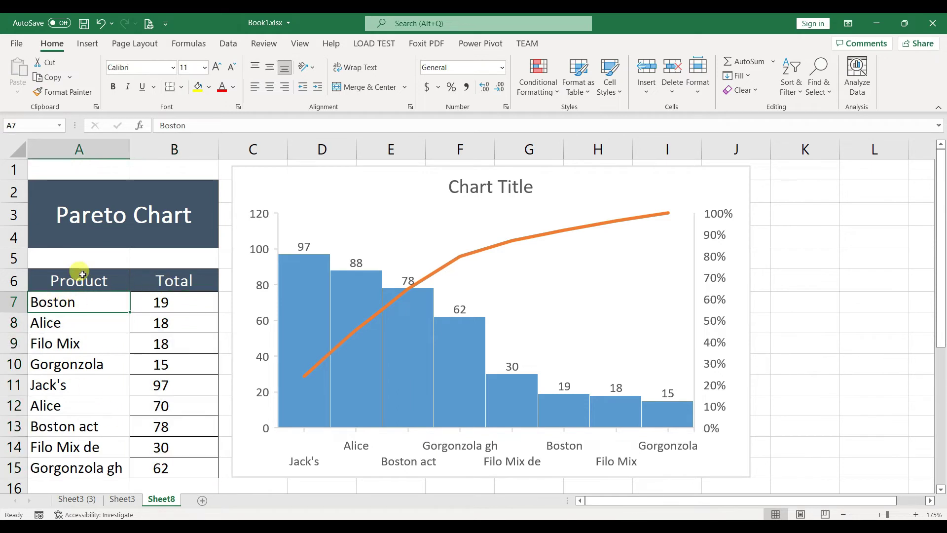
mouse_move(300, 250)
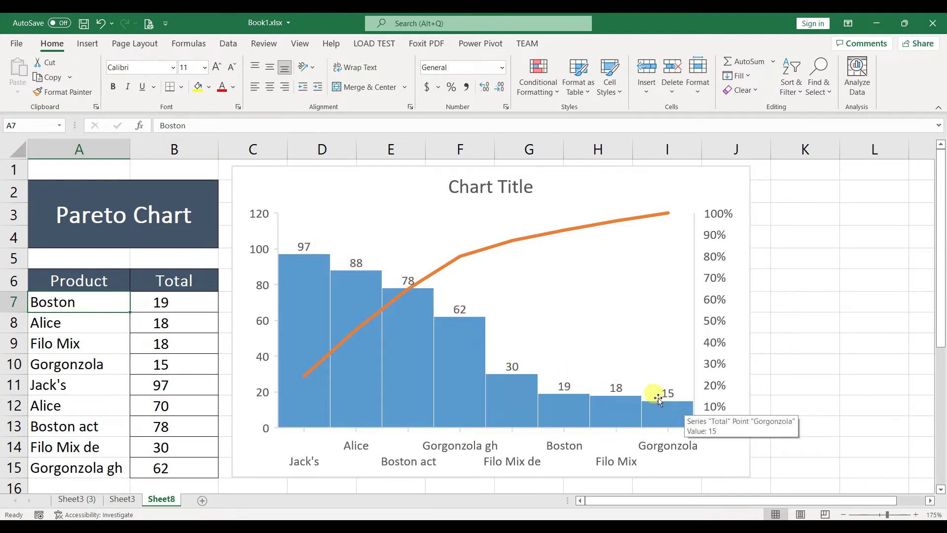
Step: Delete the existing Pareto chart and insert a new Pareto chart from the Product and Total table starting at A6
left_click(284, 175)
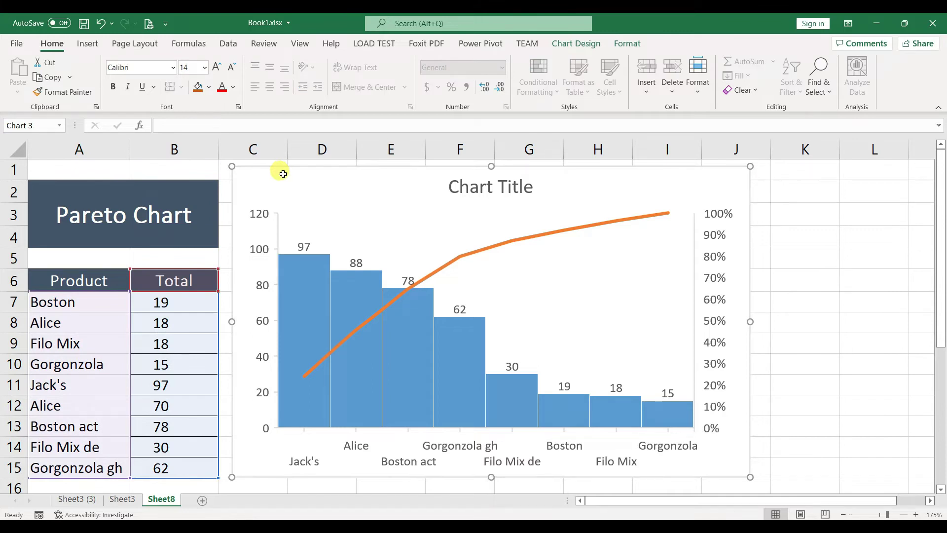
key("Delete")
left_click_drag(65, 274, 147, 445)
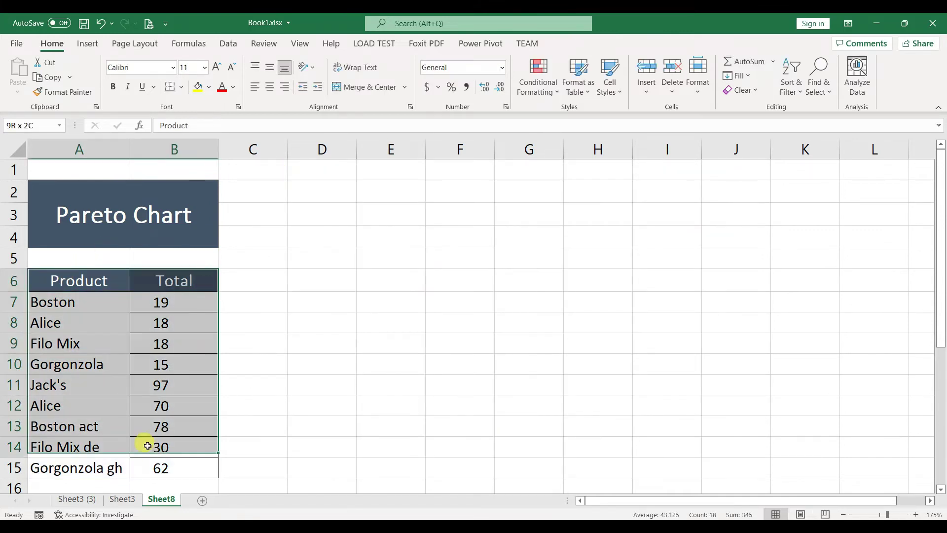
left_click(91, 277)
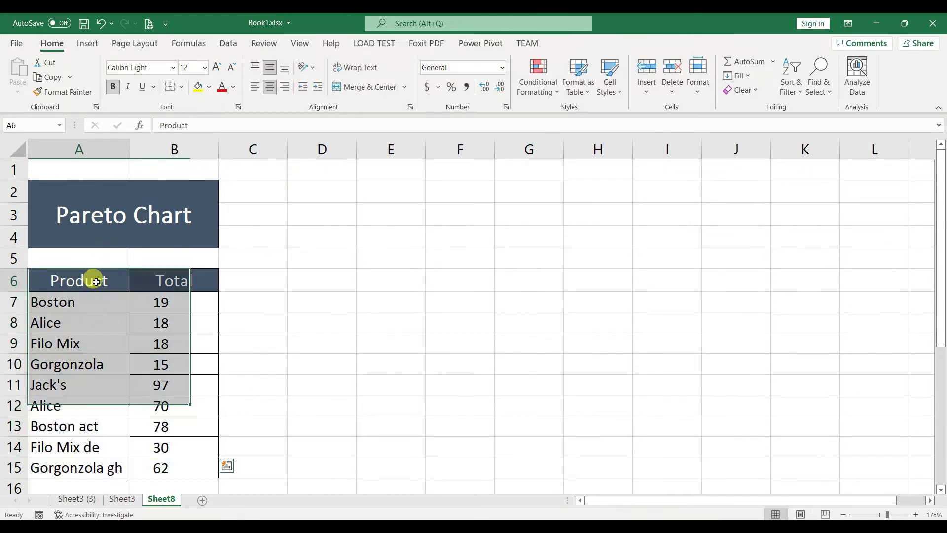
left_click(89, 44)
left_click(474, 78)
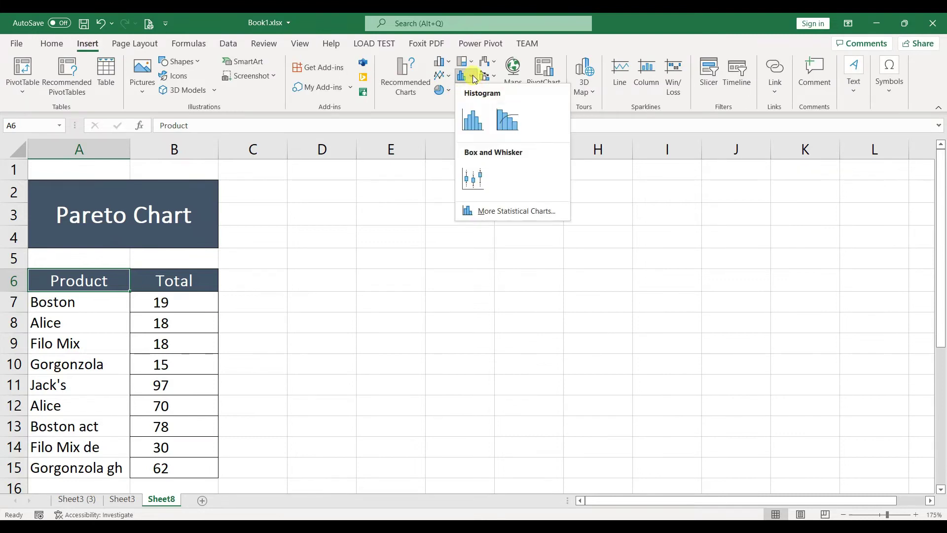
left_click(500, 118)
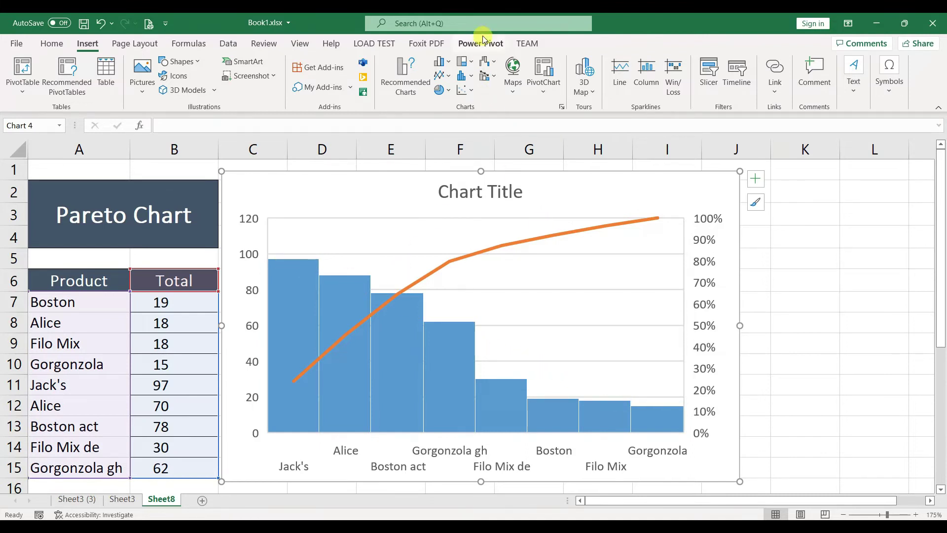
Step: Apply the third quick layout to the new Pareto chart
left_click(397, 281)
left_click(52, 93)
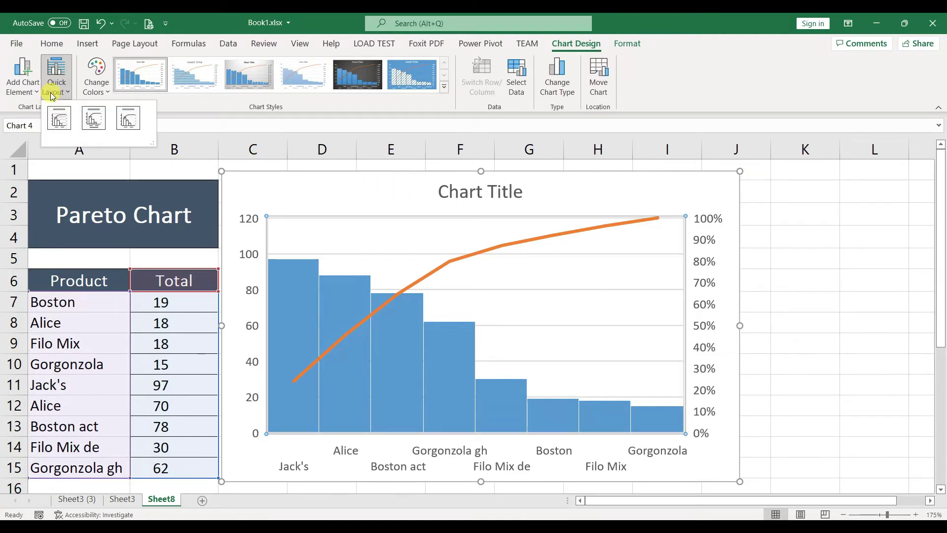
left_click(128, 119)
left_click(342, 301)
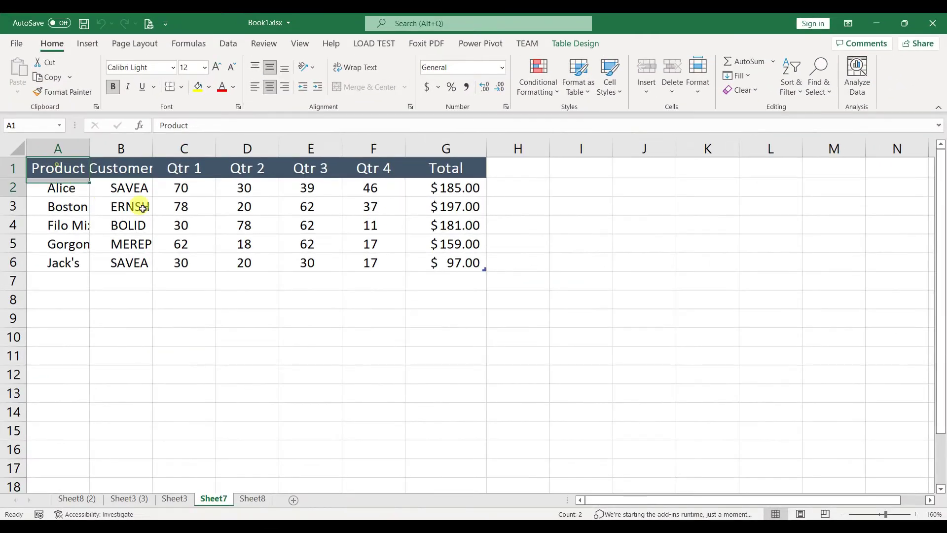
Step: Run Analyze Data on the sales table A1:G6 and look through the suggested insights
left_click(586, 260, "shift")
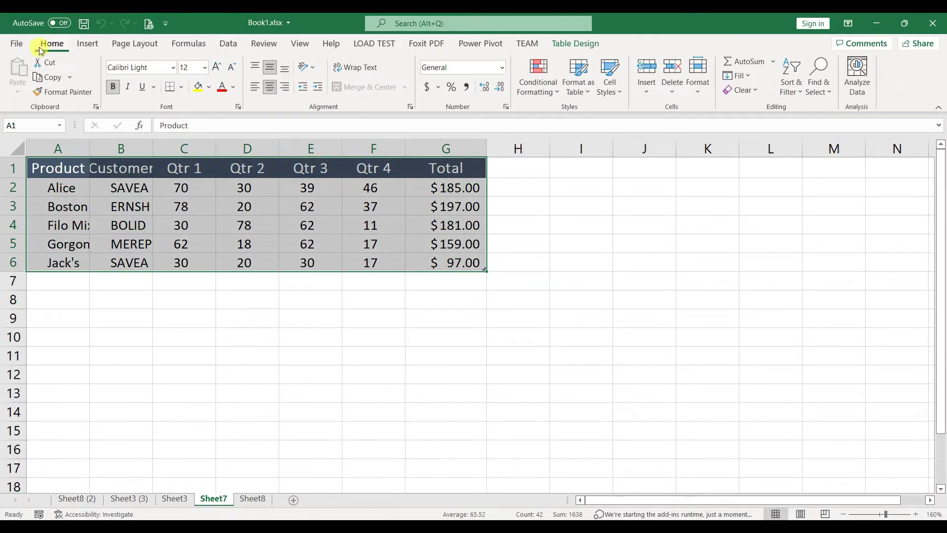
left_click(858, 88)
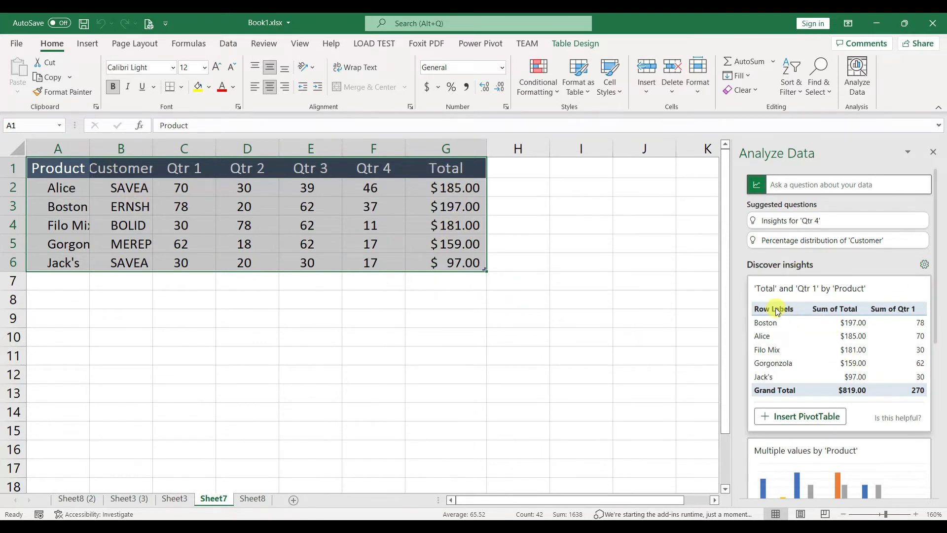
scroll(935, 317, "down", 2)
scroll(933, 318, "down", 2)
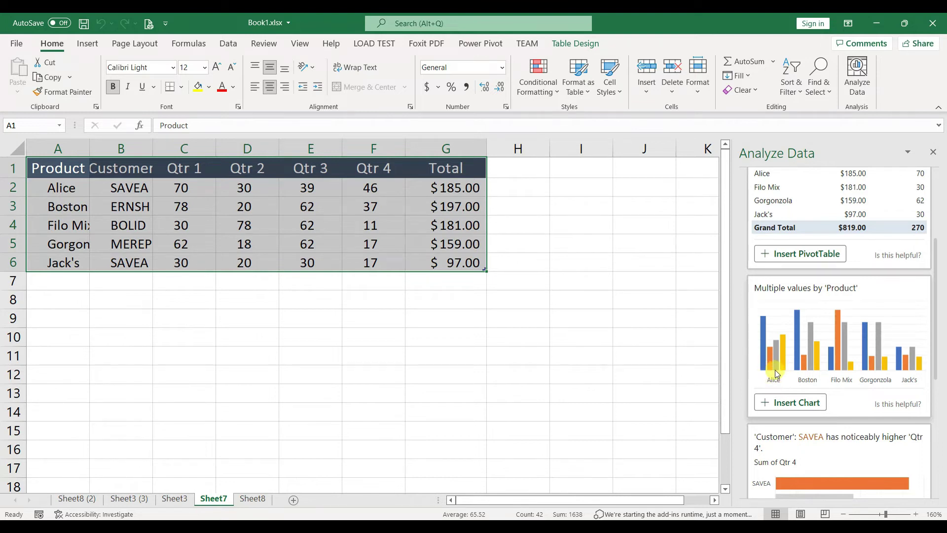
left_click_drag(938, 338, 938, 375)
scroll(924, 382, "down", 2)
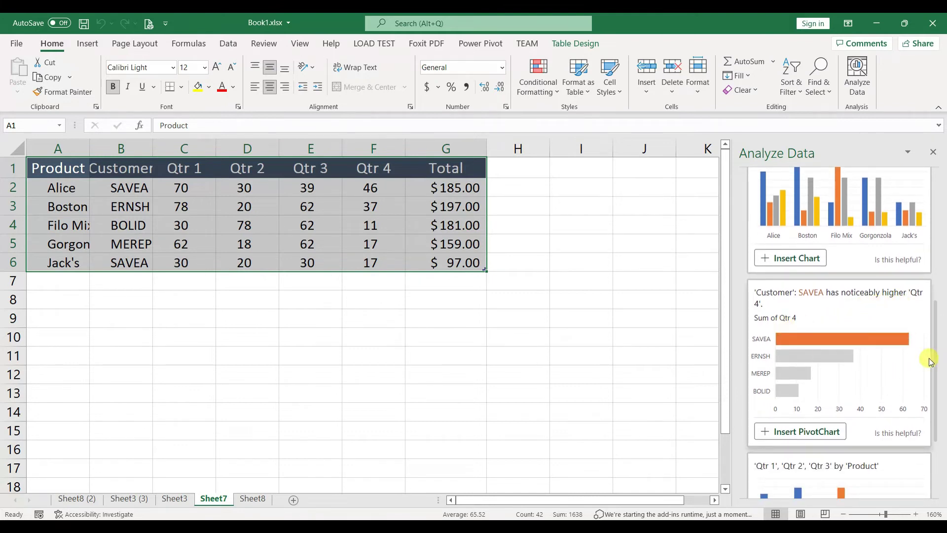
left_click_drag(936, 357, 937, 419)
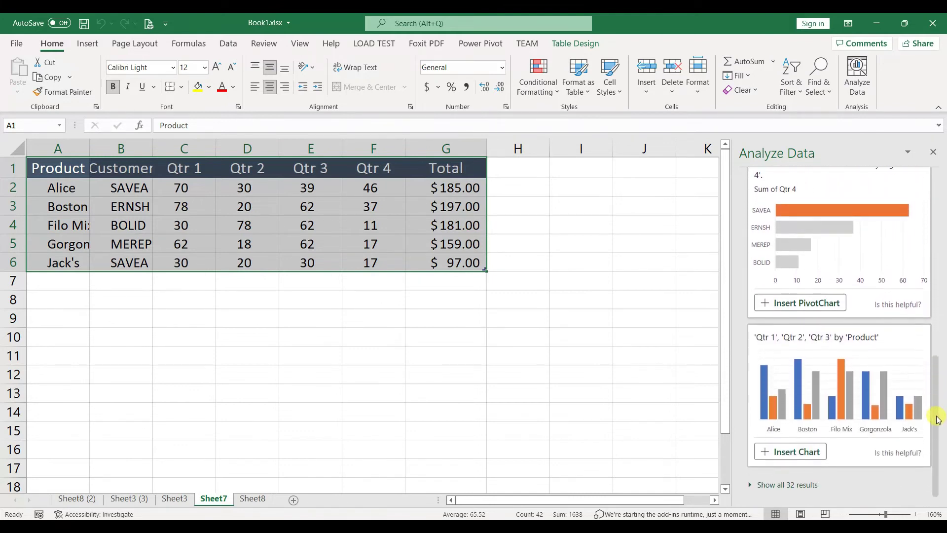
scroll(910, 298, "up", 5)
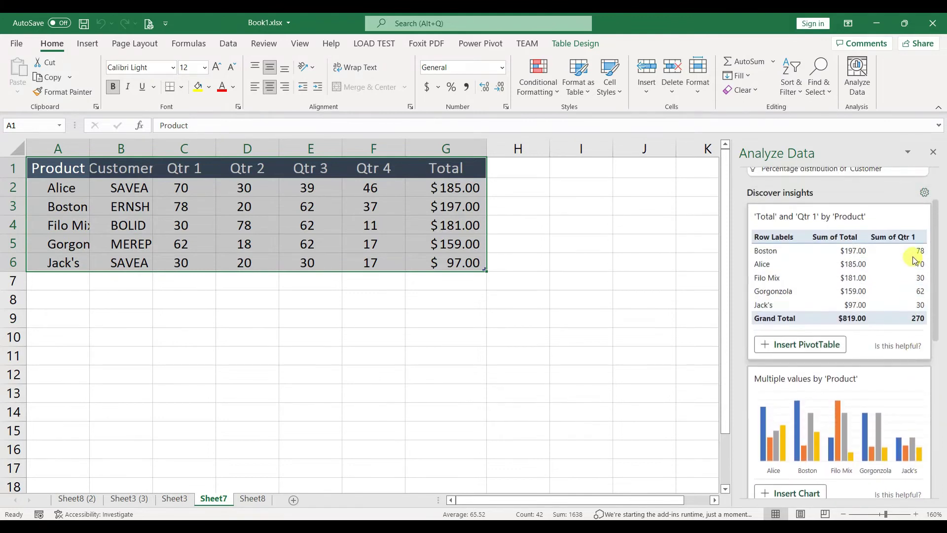
Step: Insert the suggested "Multiple values by 'Product'" chart, shrink it and place it directly below the table, over about A7:F17
left_click(796, 410)
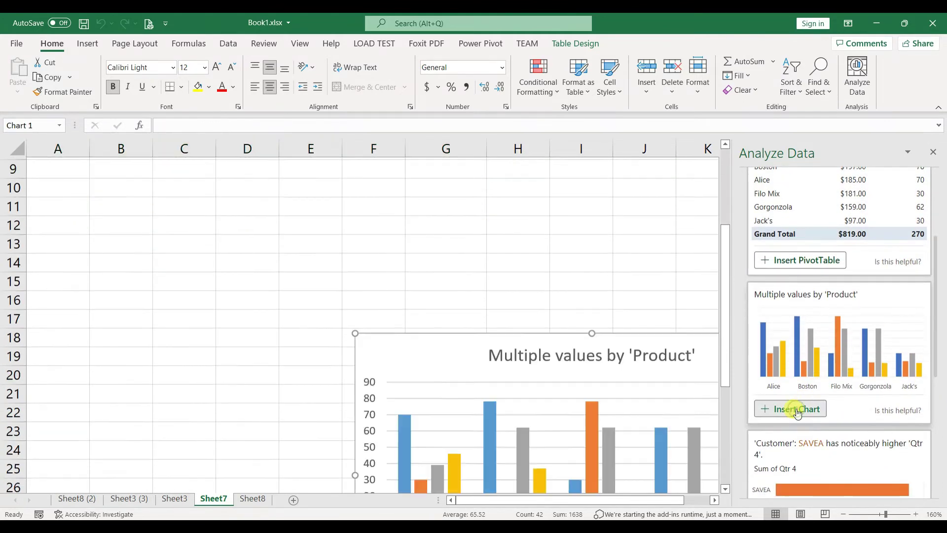
left_click_drag(450, 323, 217, 176)
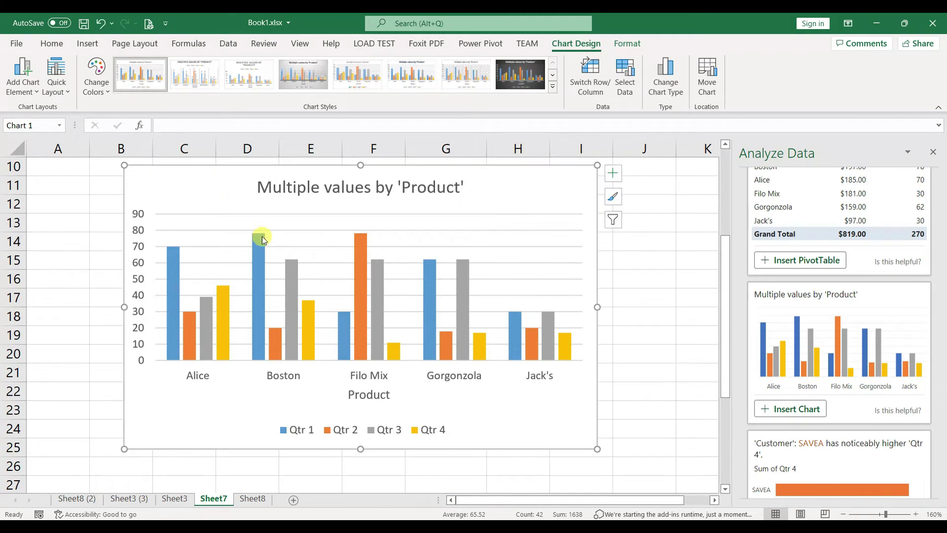
left_click(118, 164)
left_click(135, 179)
left_click_drag(124, 164, 249, 258)
scroll(484, 380, "up", 3)
left_click_drag(484, 380, 262, 280)
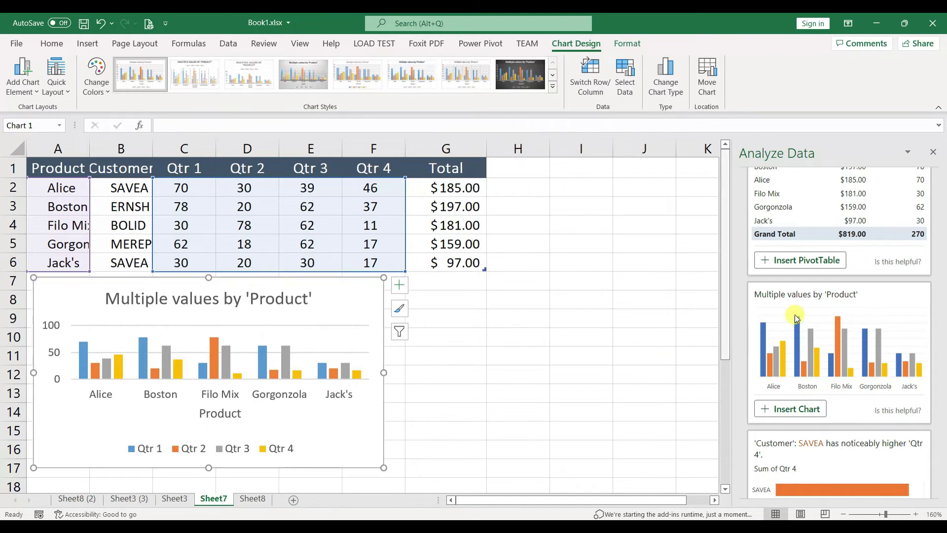
Step: Ask Analyze Data for "top 5 sales" and for "top 2 sales"
left_click_drag(936, 279, 939, 203)
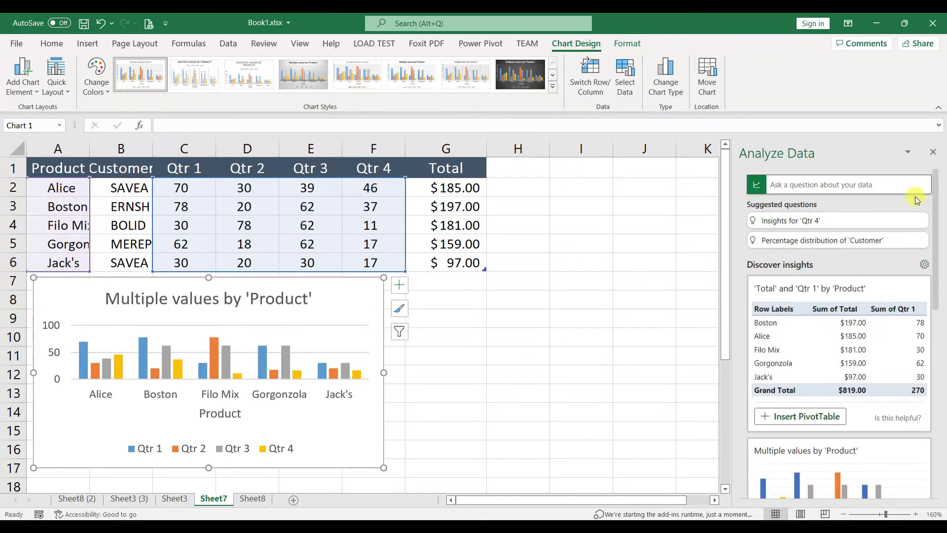
left_click(855, 186)
type("top 5 sales")
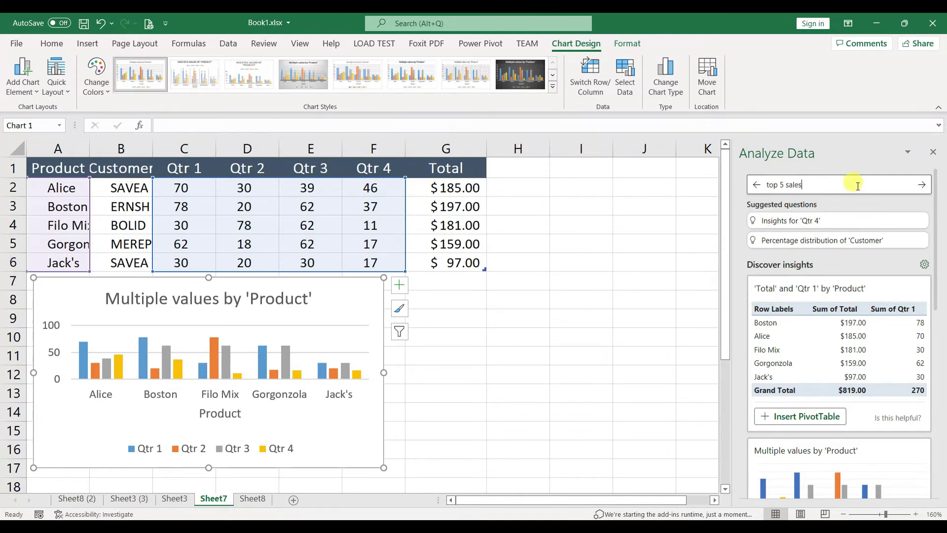
key("Return")
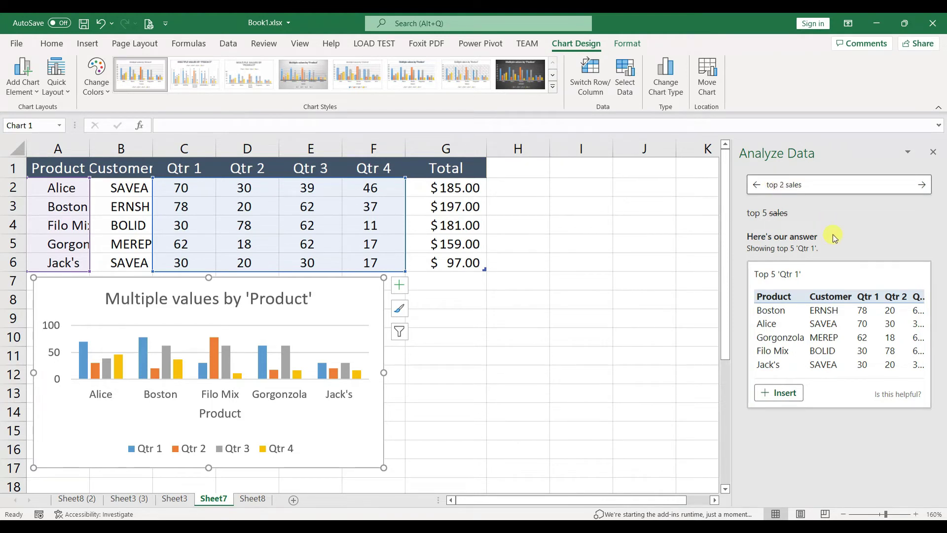
key("Return")
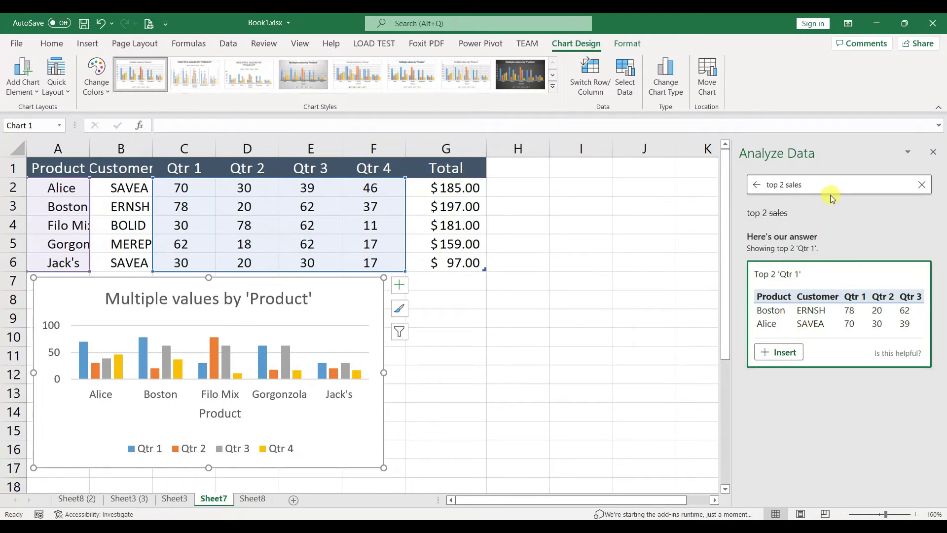
Step: Replace the Analyze Data question with "alice total" and submit it
left_click_drag(822, 185, 750, 180)
type("alice total")
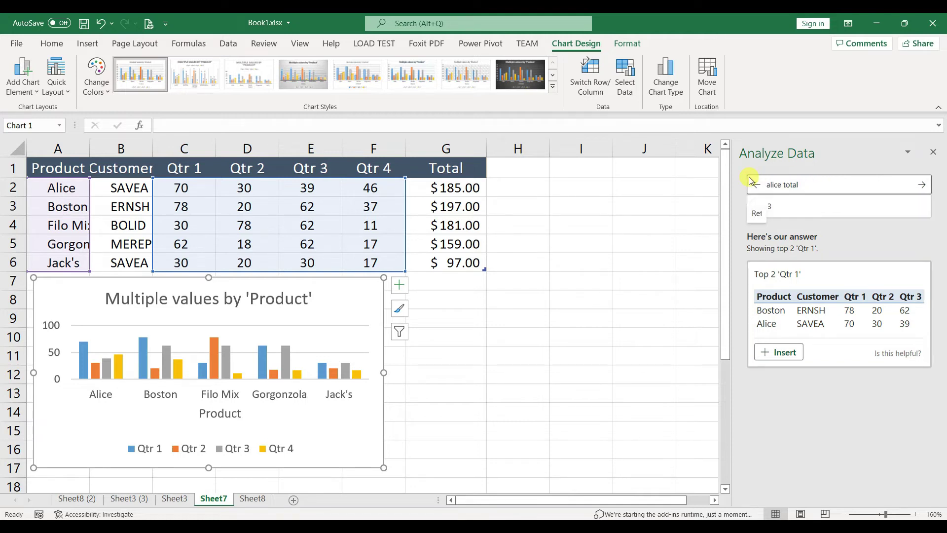
key("Return")
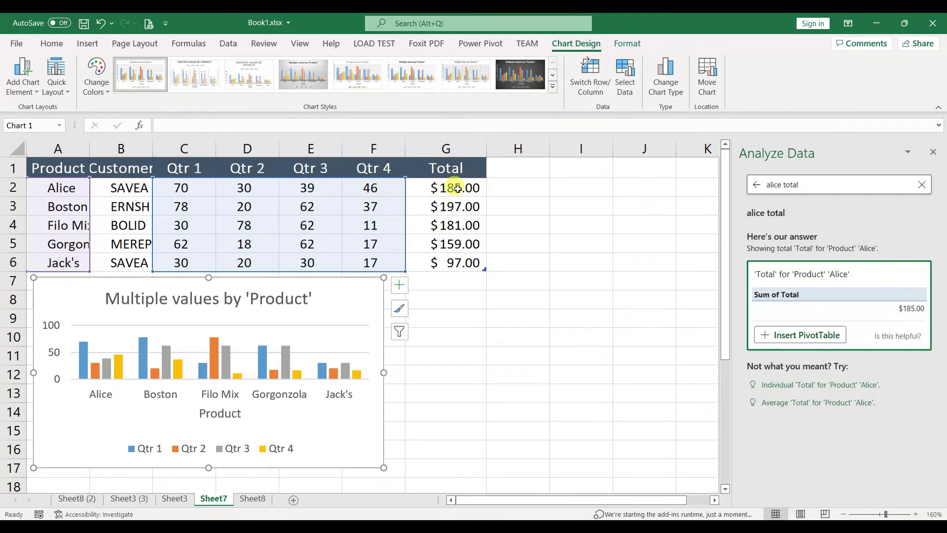
Step: Ask Analyze Data for "savea total" and insert the answer as a PivotTable
left_click(819, 188)
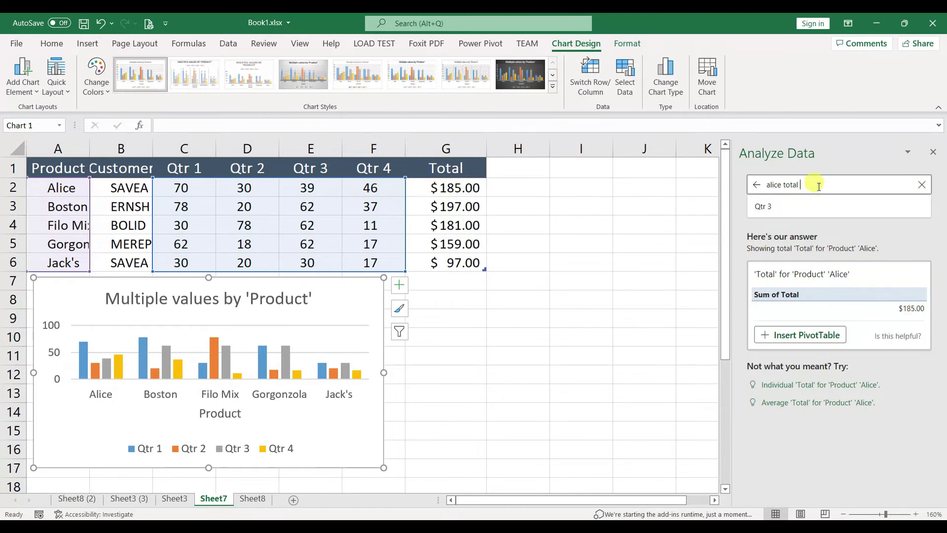
key("ctrl+a")
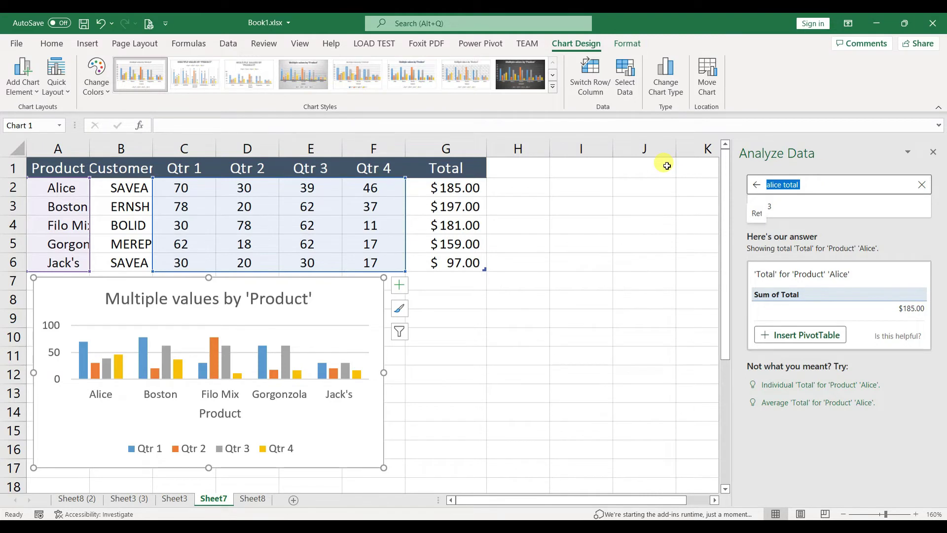
type("savea total")
key("Return")
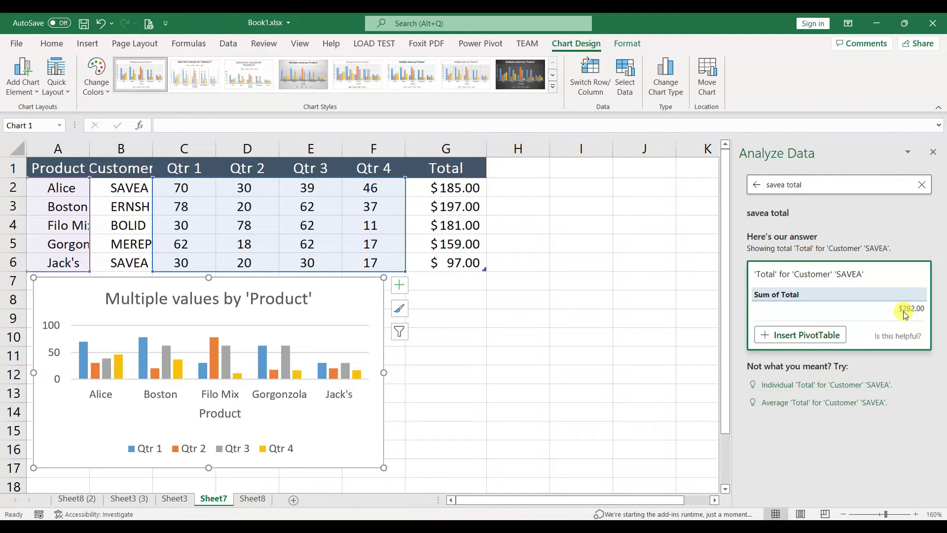
left_click(813, 337)
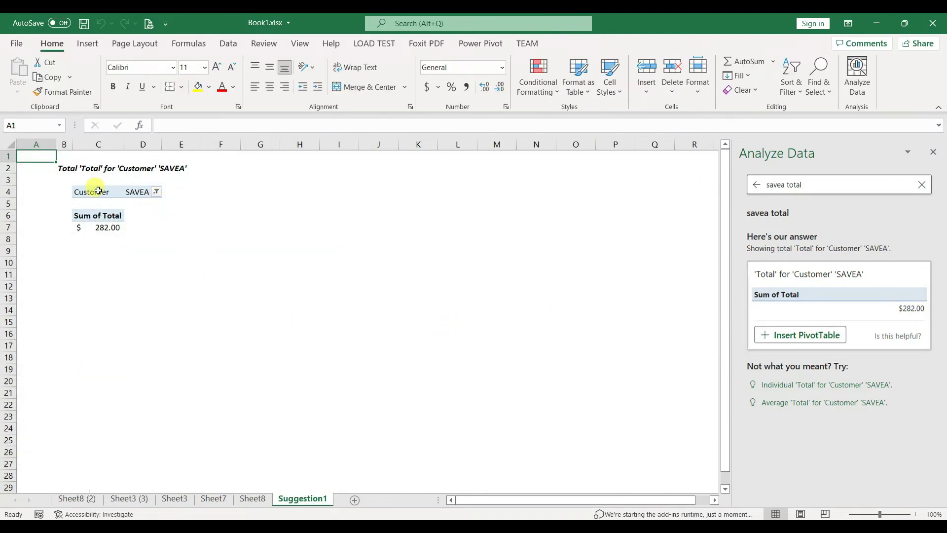
left_click(258, 499)
left_click(296, 499)
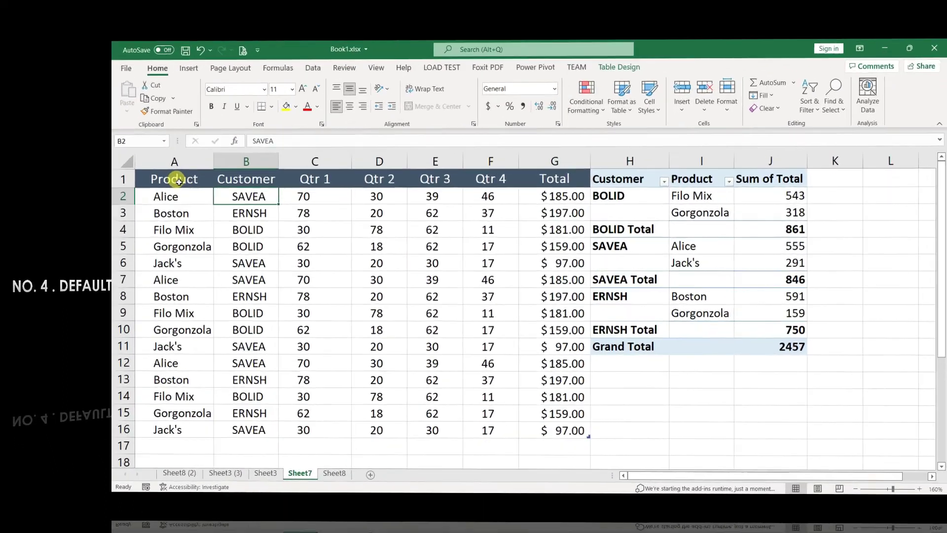
Step: Delete the existing customer and product PivotTable beside the sales table on Sheet7, covering H1:J11
left_click(627, 175)
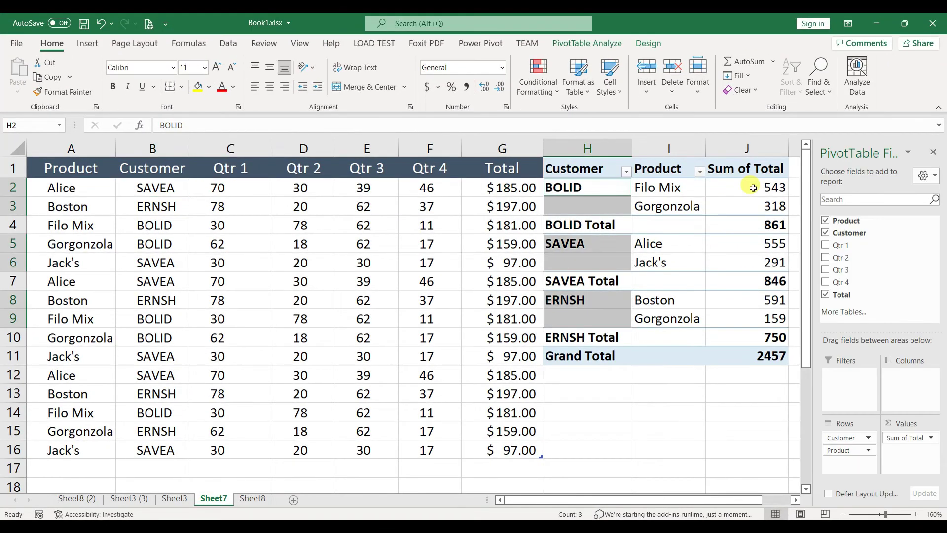
left_click(594, 188)
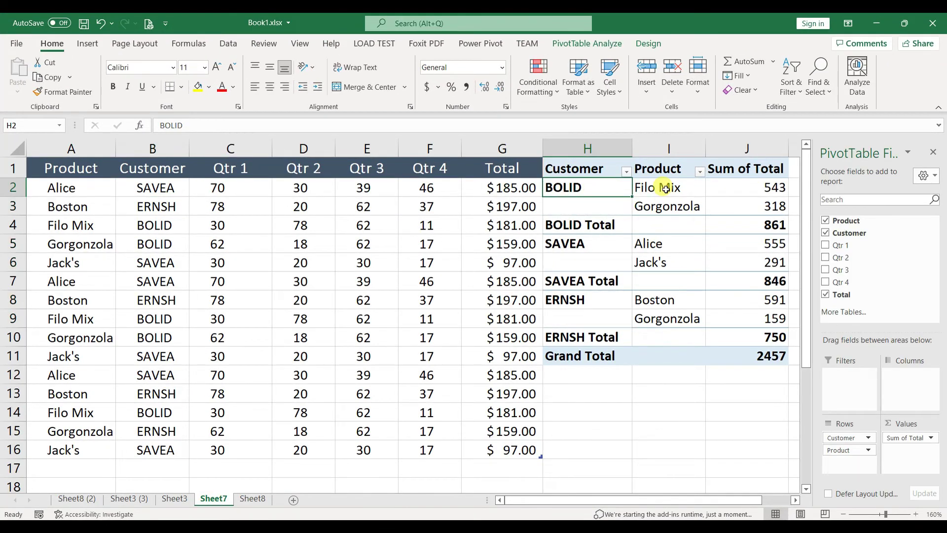
left_click_drag(666, 189, 665, 207)
left_click_drag(745, 187, 757, 206)
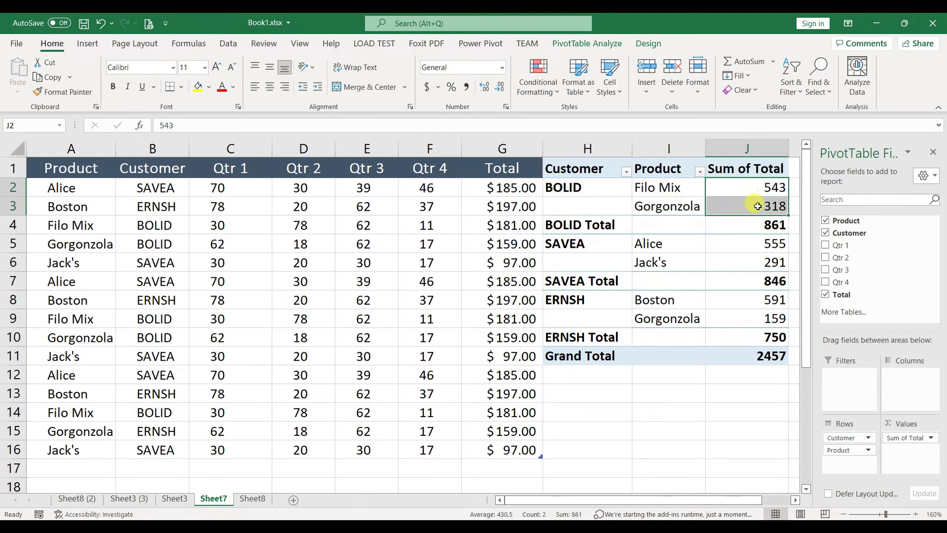
left_click_drag(779, 377, 570, 144)
key("Delete")
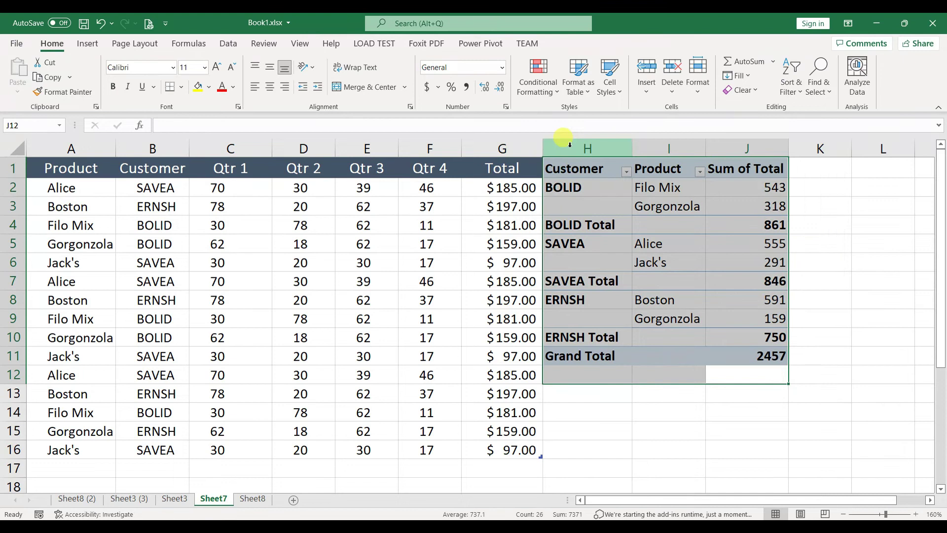
Step: Insert a PivotTable from the sales table A1:G16, placed on the existing worksheet at Sheet7!$H$1
left_click_drag(72, 166, 146, 189)
left_click_drag(226, 248, 509, 446)
left_click(87, 44)
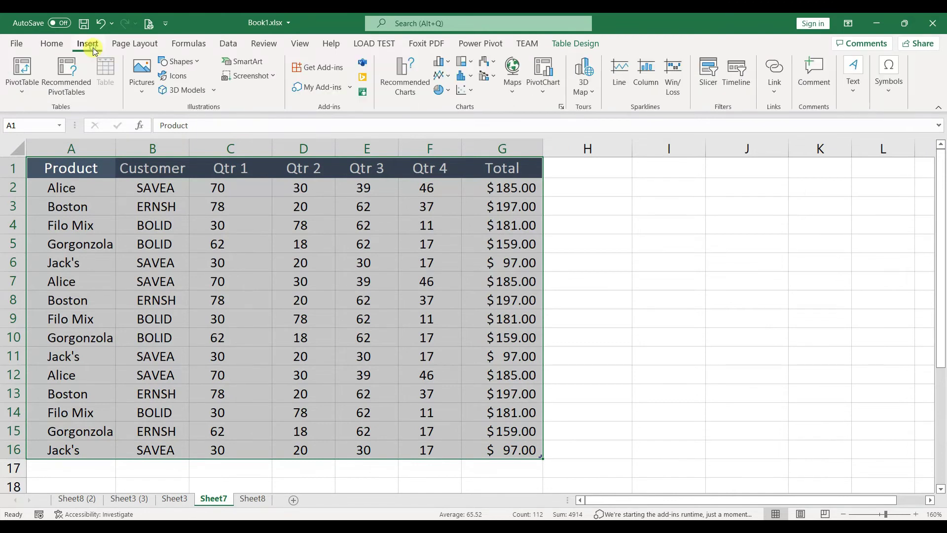
left_click(23, 69)
left_click(512, 334)
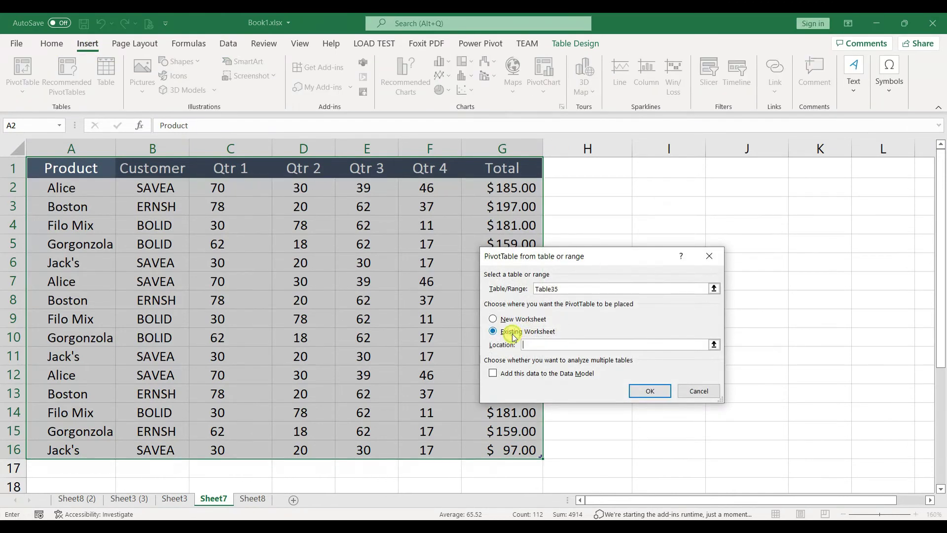
left_click(588, 166)
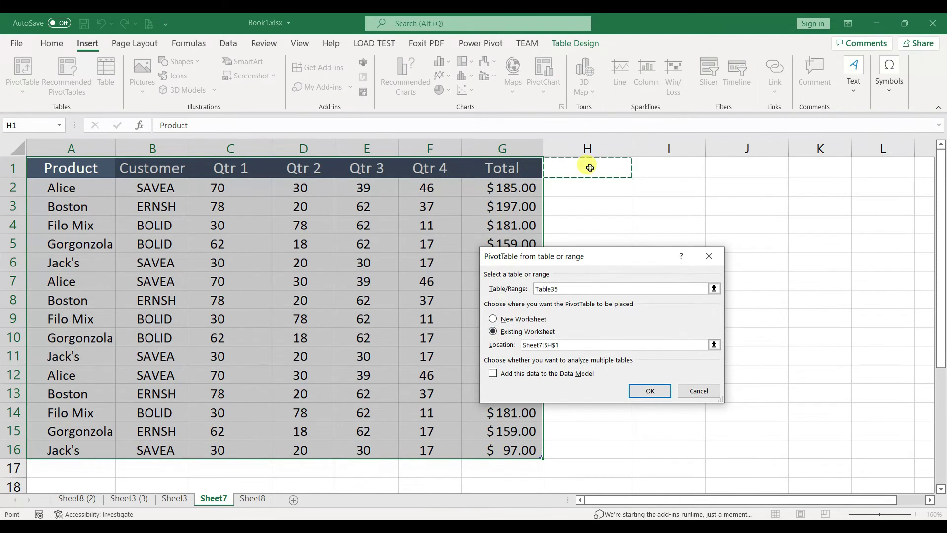
left_click(652, 388)
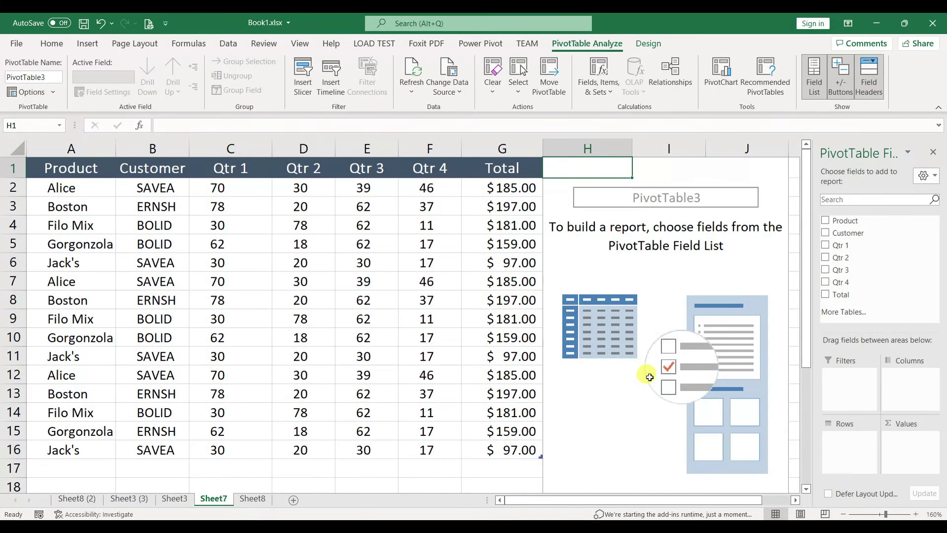
Step: Build the PivotTable with Customer above Product as row fields and Total as the summed value
left_click_drag(846, 220, 849, 441)
left_click_drag(848, 233, 855, 444)
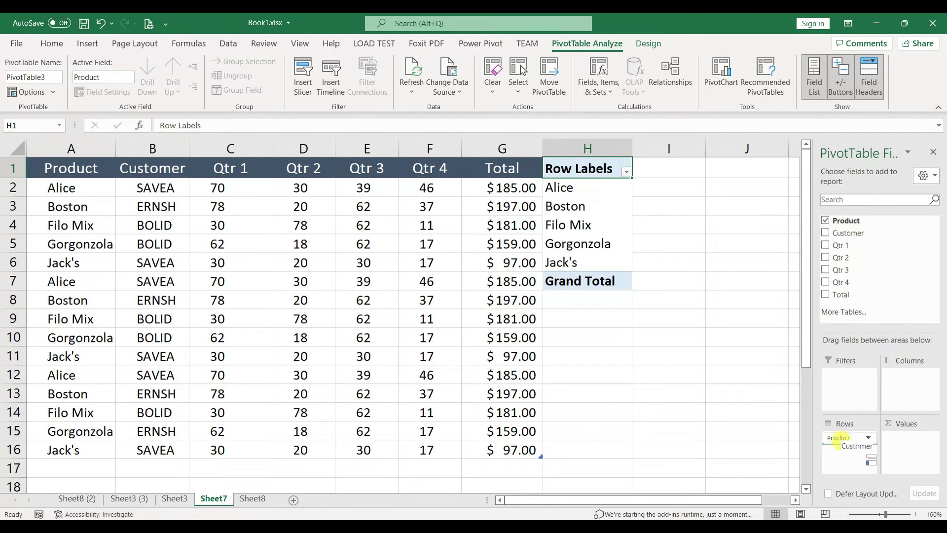
left_click_drag(859, 296, 909, 440)
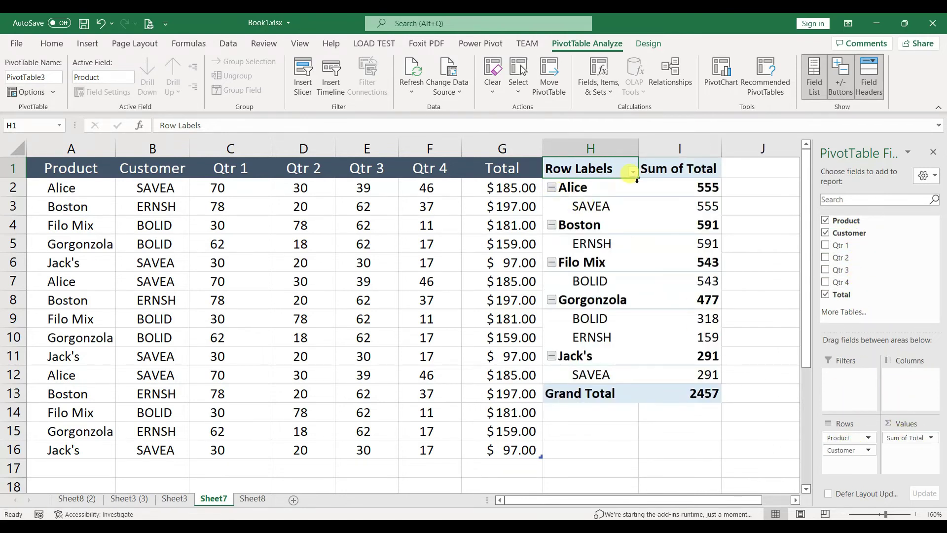
left_click_drag(849, 448, 847, 431)
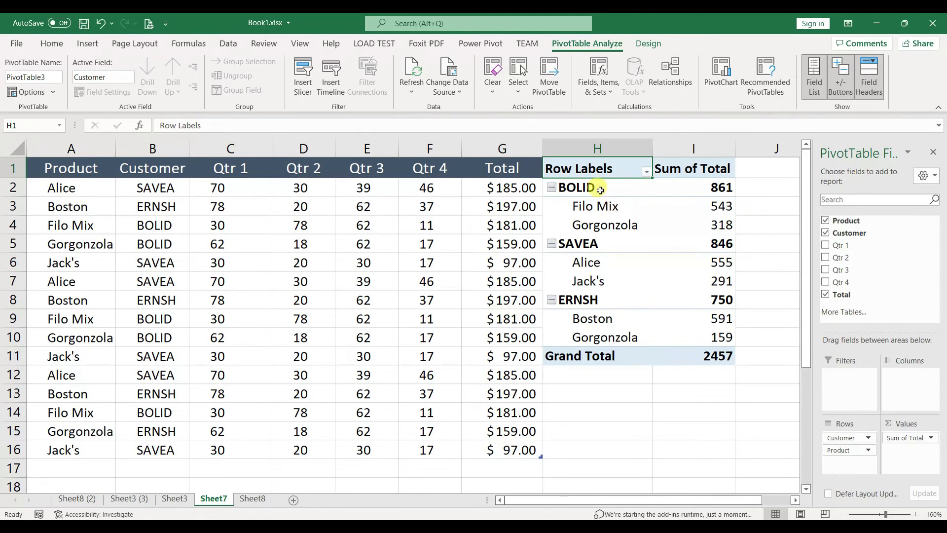
Step: Hide the PivotTable's expand/collapse buttons and show all subtotals at the bottom of each group
left_click(838, 81)
left_click(571, 189)
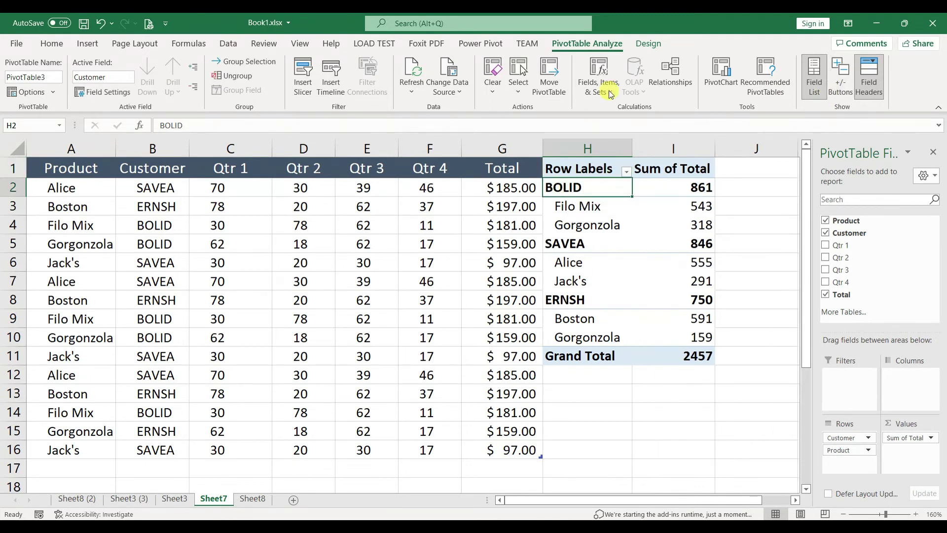
left_click(648, 44)
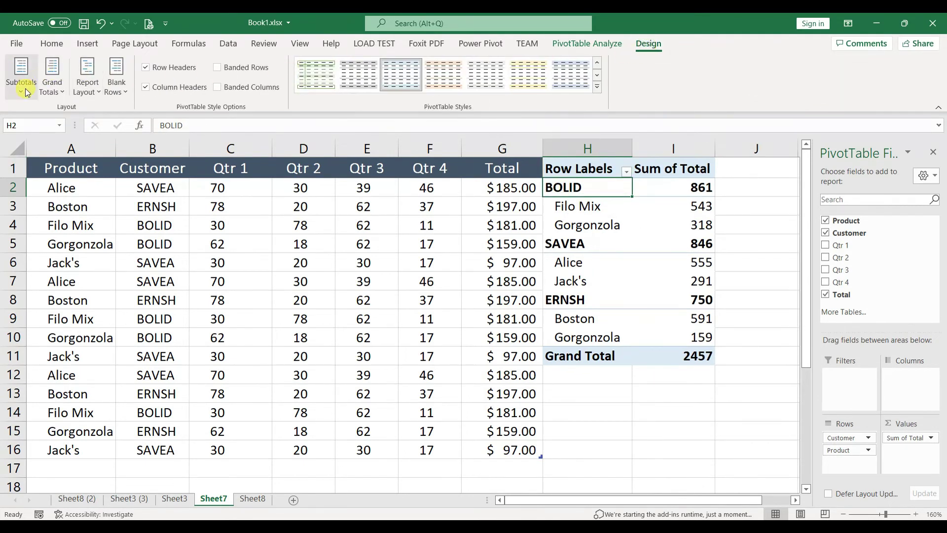
left_click(693, 188)
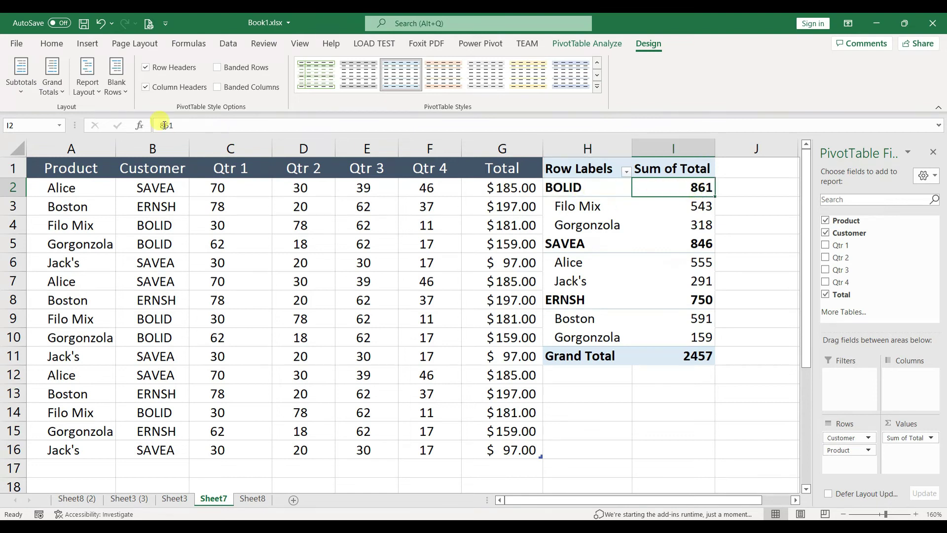
left_click(20, 93)
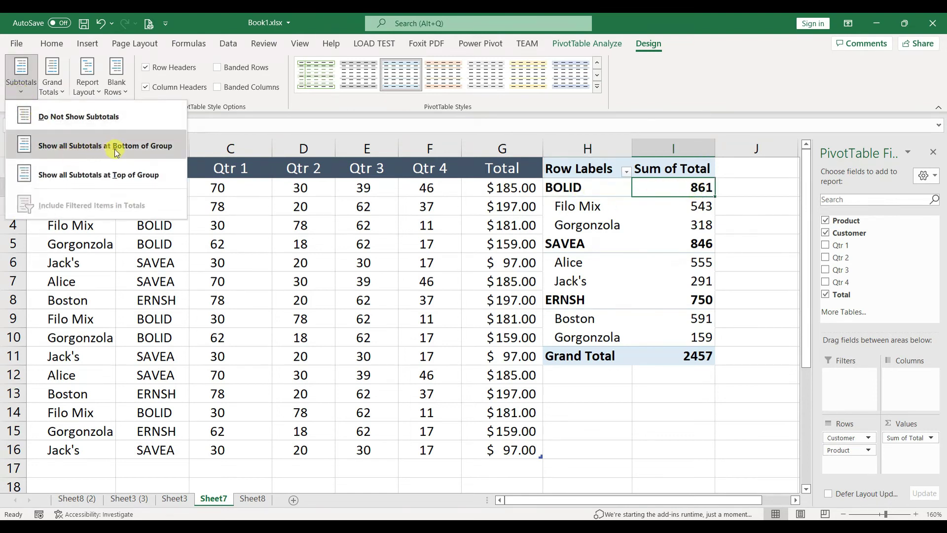
left_click(151, 149)
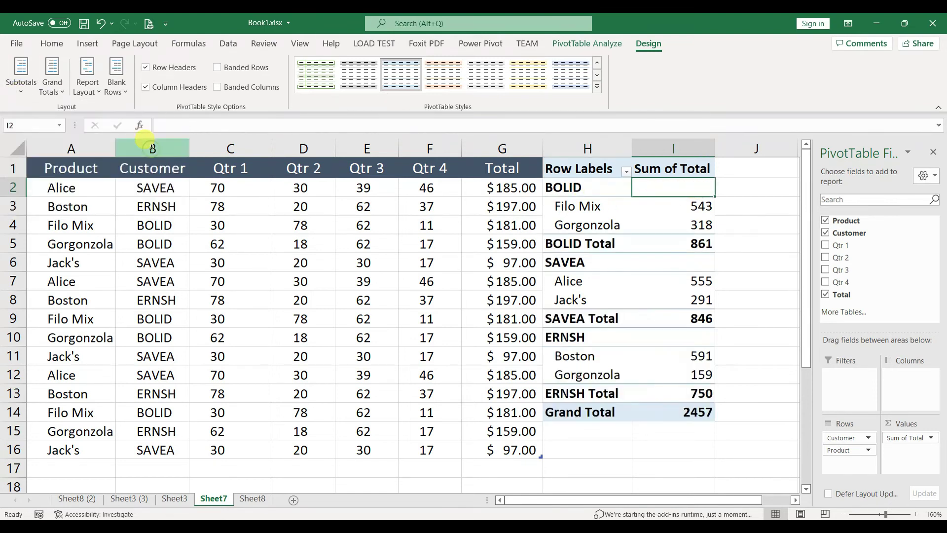
left_click(556, 244)
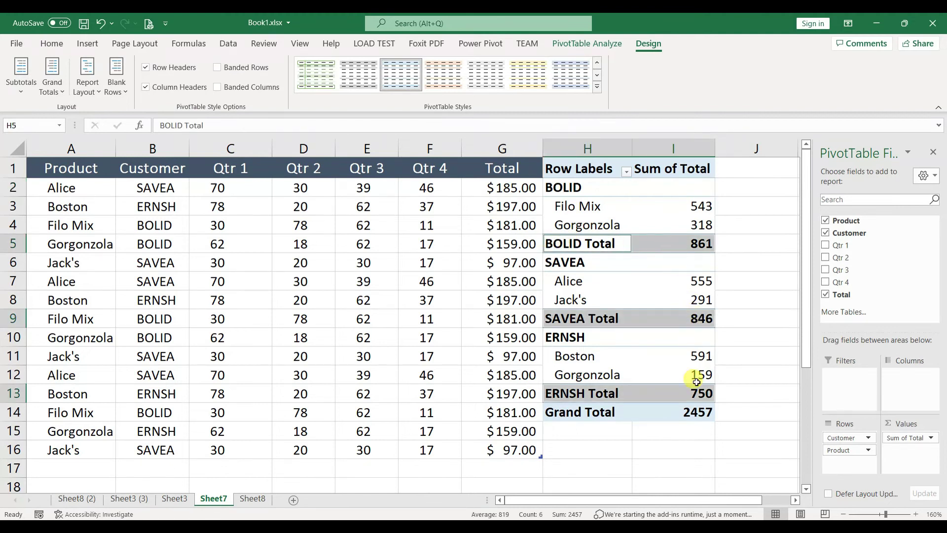
Step: Show the PivotTable in tabular form and review its Customer, Product and Sum of Total columns
left_click(96, 92)
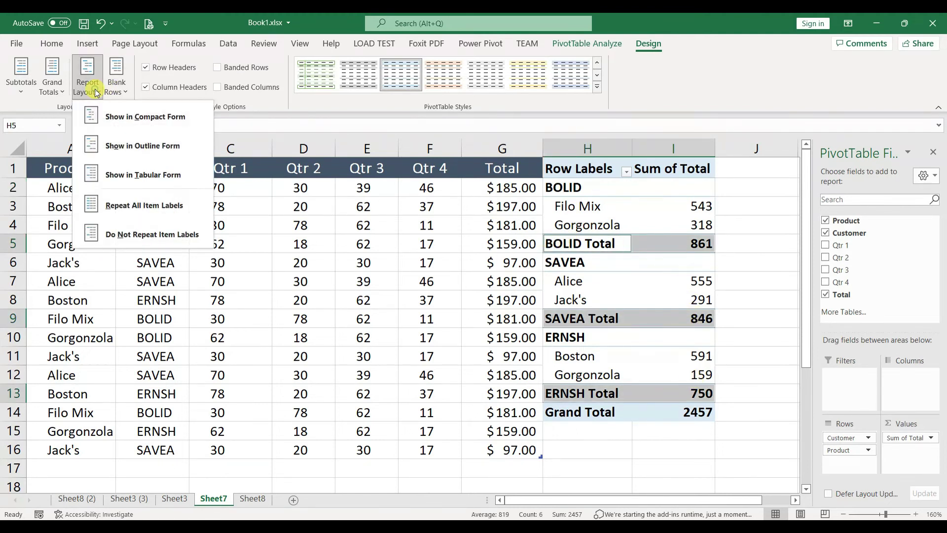
left_click(131, 181)
left_click(599, 316)
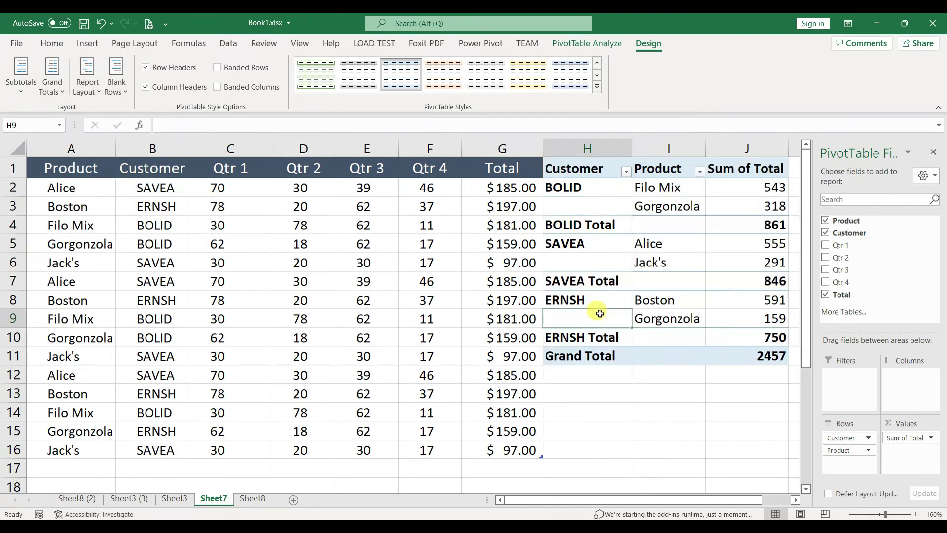
left_click_drag(575, 169, 610, 202)
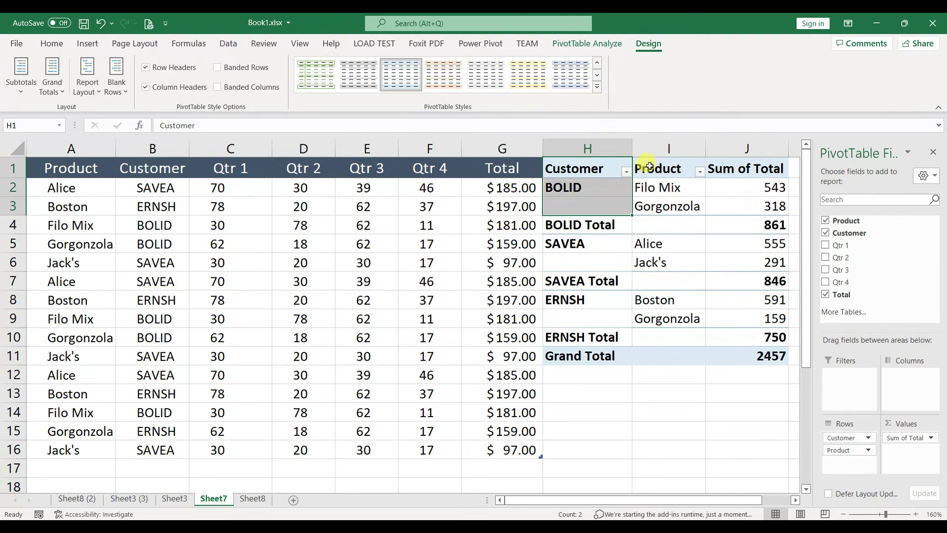
left_click_drag(641, 168, 661, 196)
left_click(740, 169)
left_click_drag(740, 169, 738, 188)
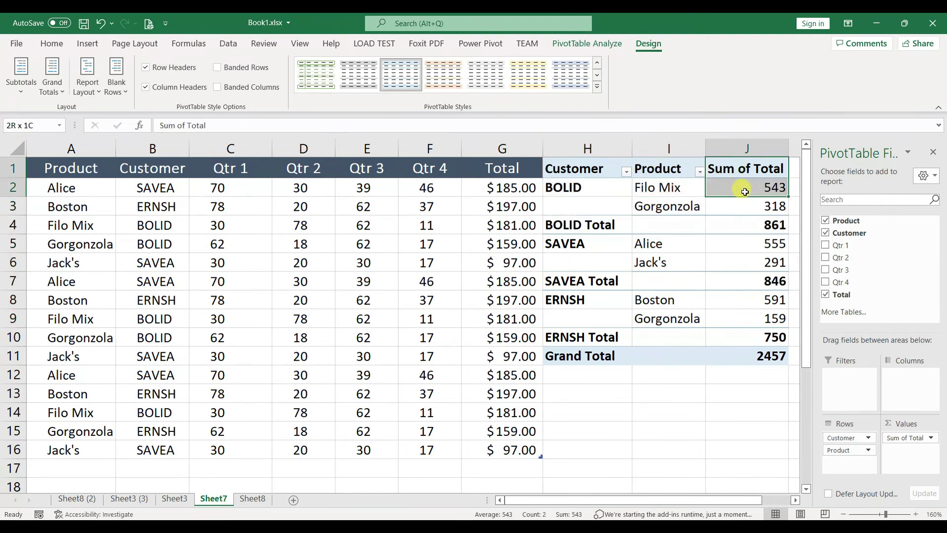
left_click(599, 177)
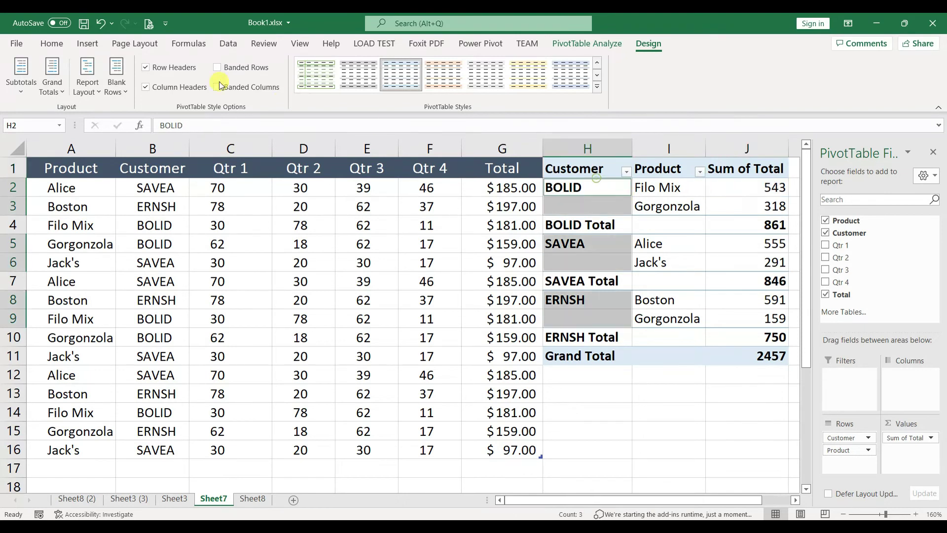
left_click(93, 88)
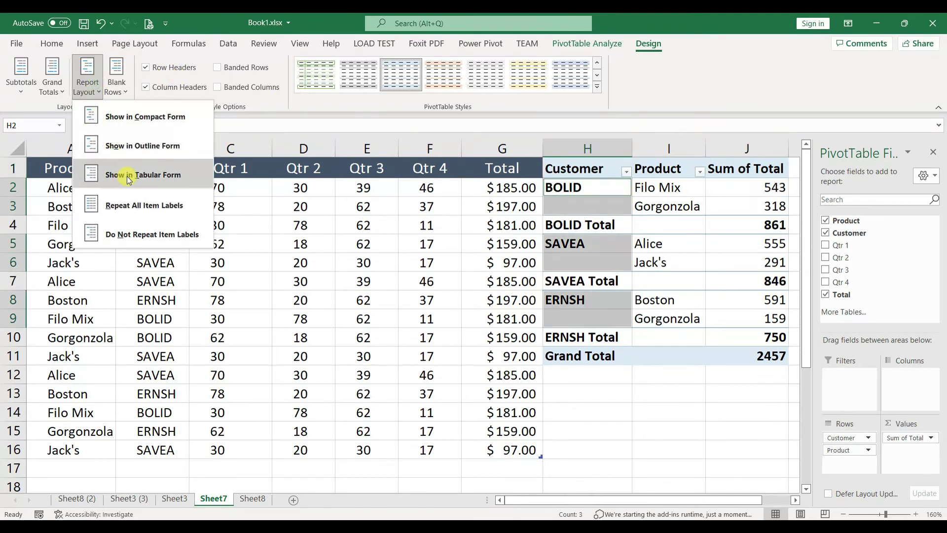
left_click(605, 209)
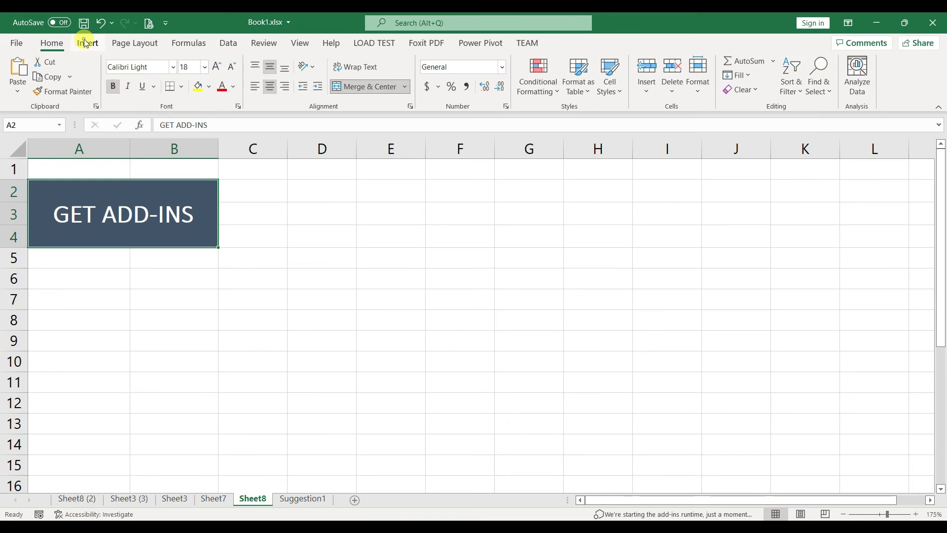
Step: Add the Wikipedia add-in from the Office Add-ins store, accepting its license terms and privacy policy
left_click(291, 93)
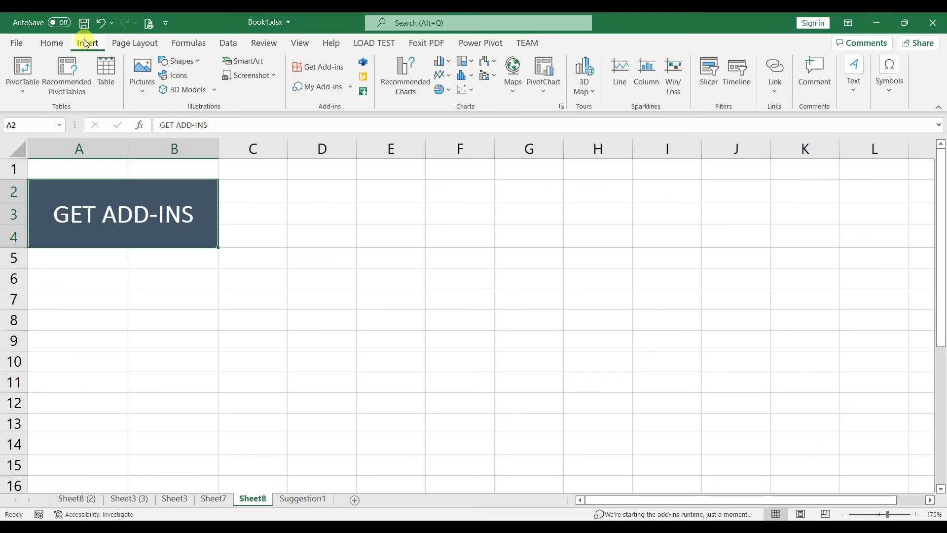
left_click(324, 71)
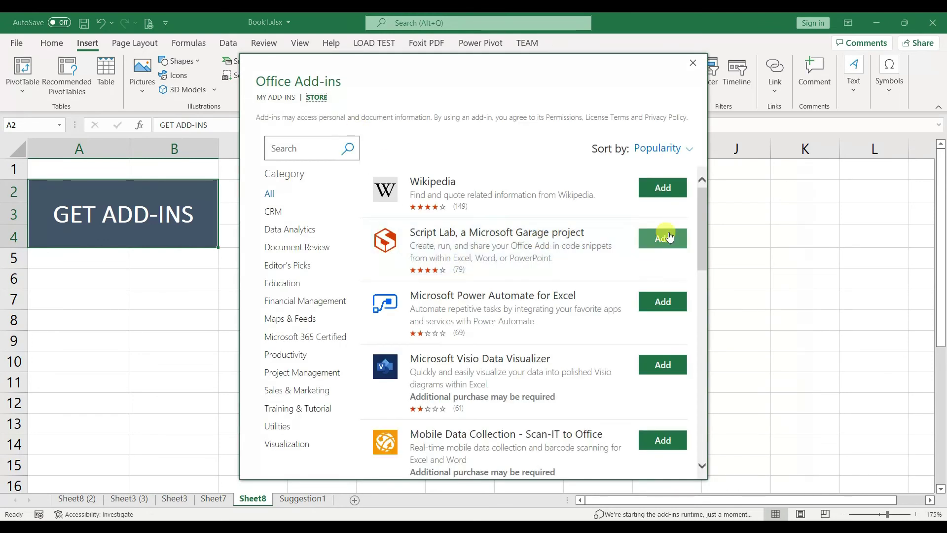
mouse_move(701, 205)
left_mouse_down()
mouse_move(708, 289)
mouse_move(693, 367)
mouse_move(699, 205)
mouse_move(687, 195)
left_mouse_up()
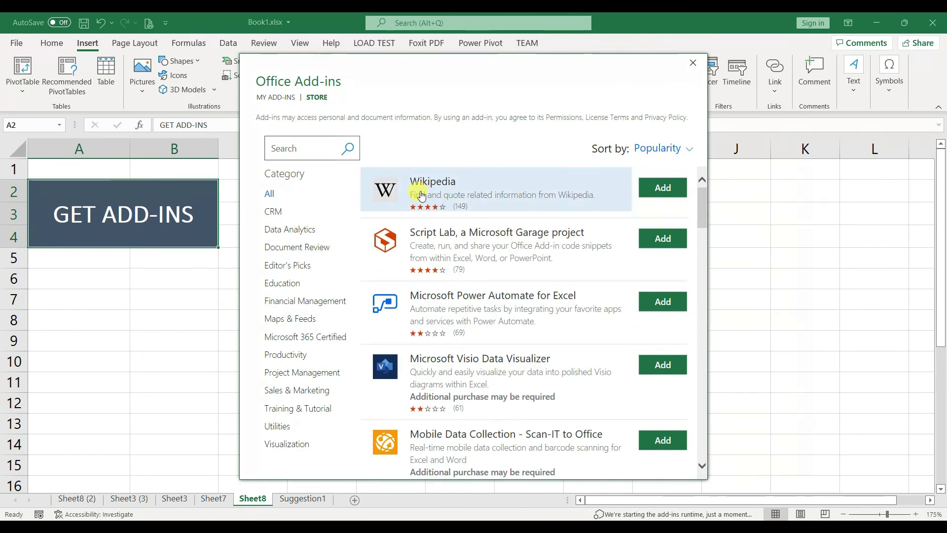
left_click(295, 147)
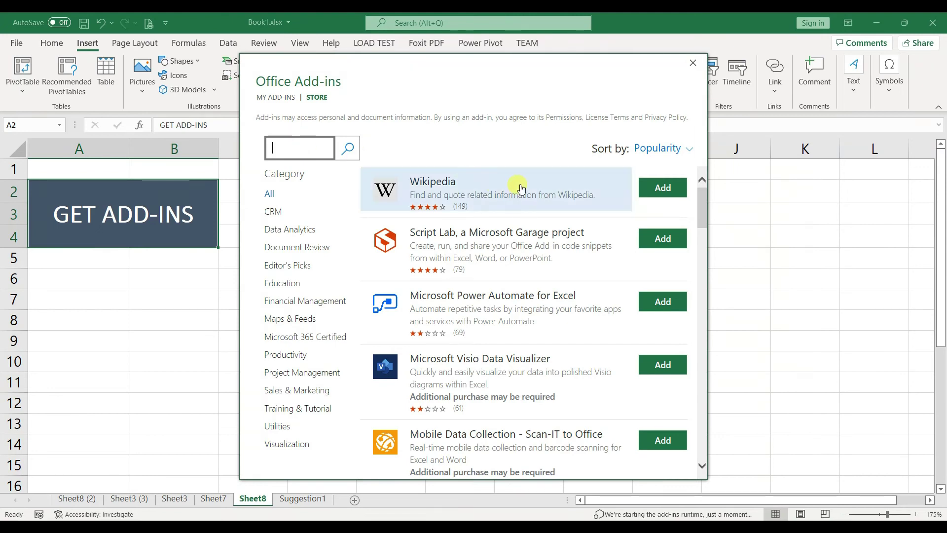
left_click(656, 187)
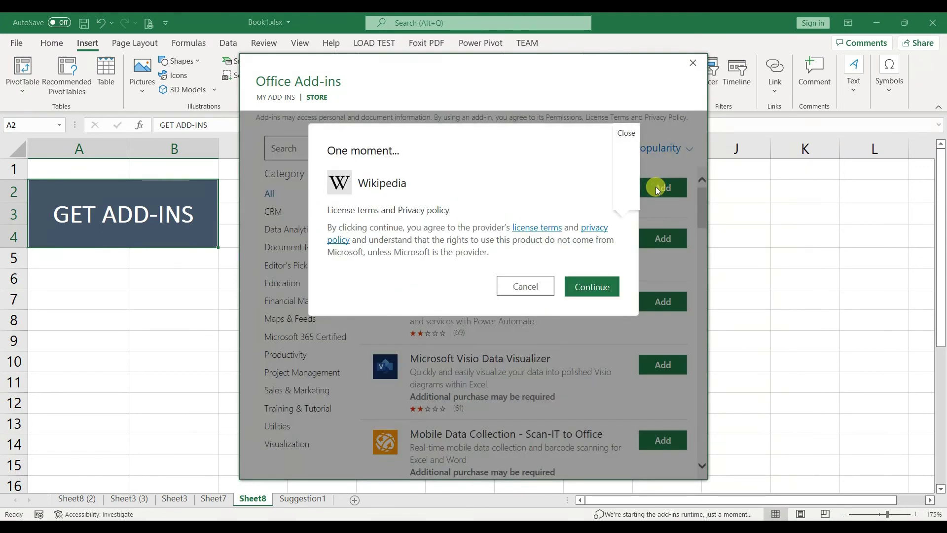
left_click(613, 285)
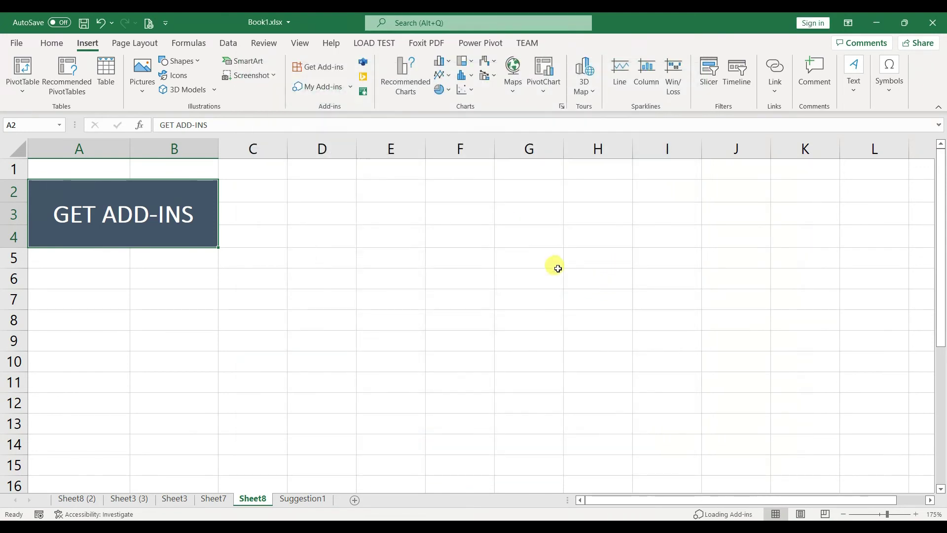
Step: Check that Wikipedia is listed among the installed add-ins, and search its pane for MS OFFICE
left_click(346, 91)
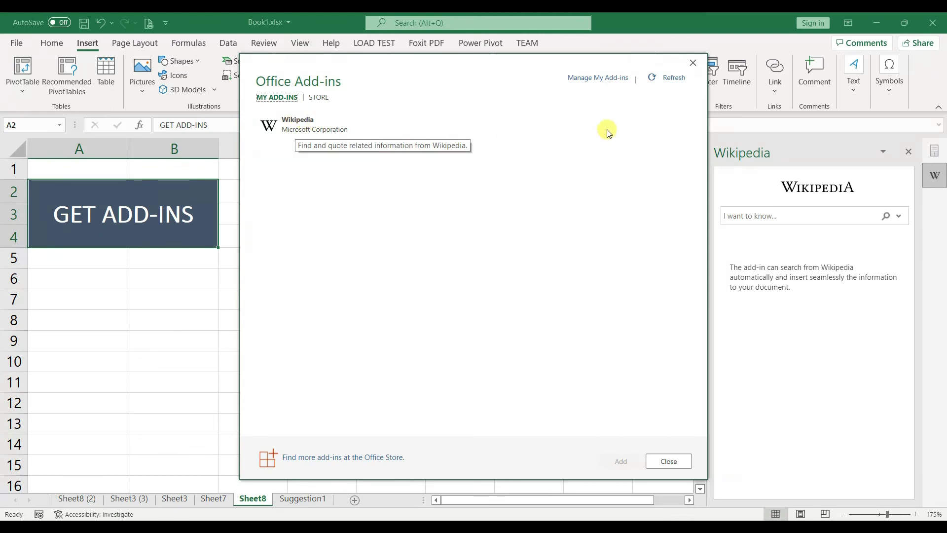
left_click(693, 63)
left_click(790, 216)
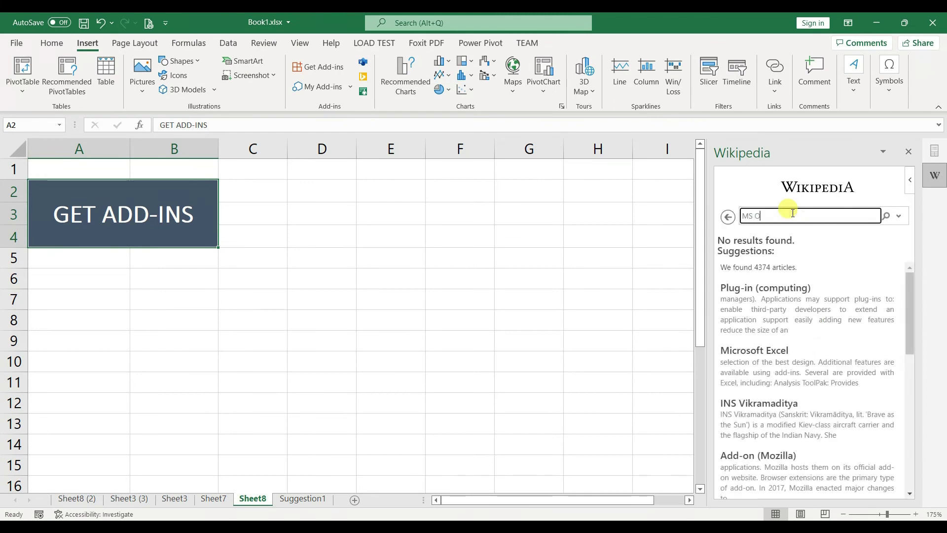
key("Return")
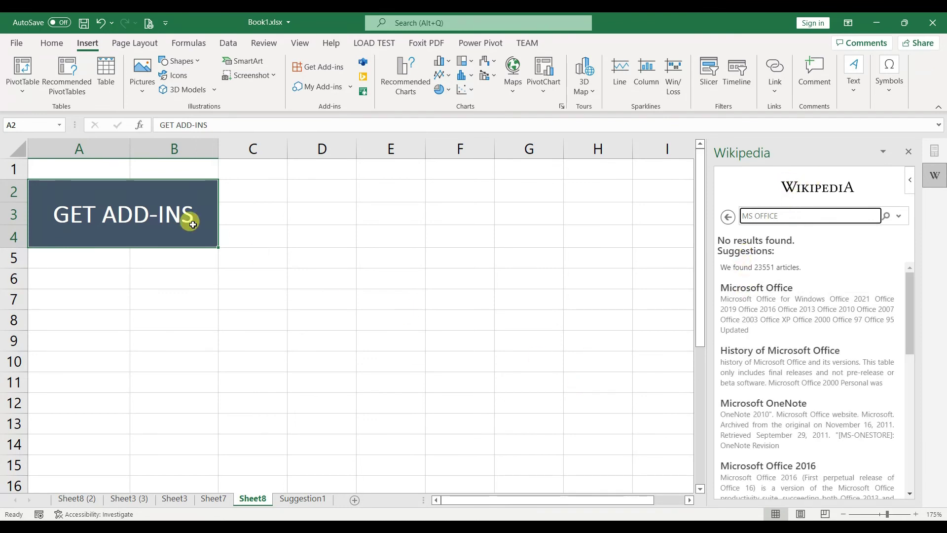
left_click(257, 213)
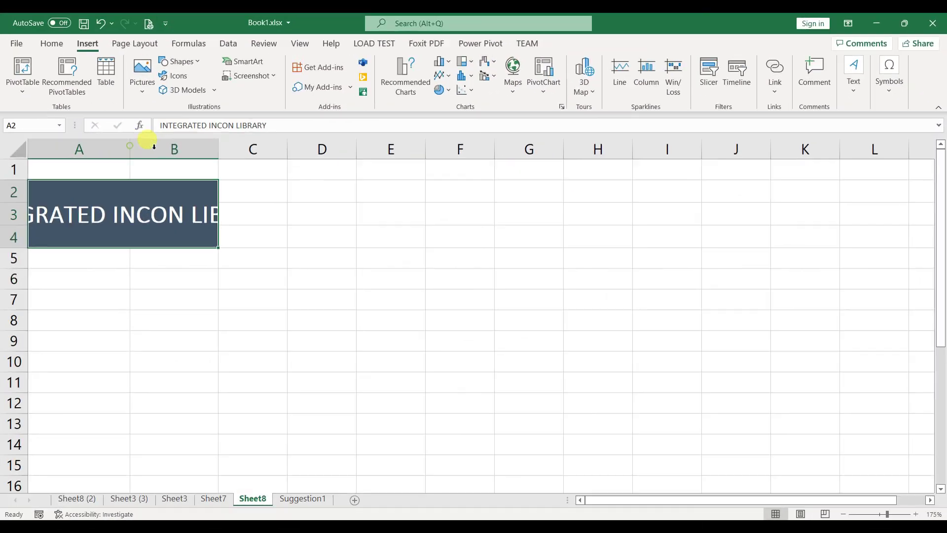
Step: Select cell C2, open the stock icon library, and browse the stock images and the Music icons
left_click(222, 148)
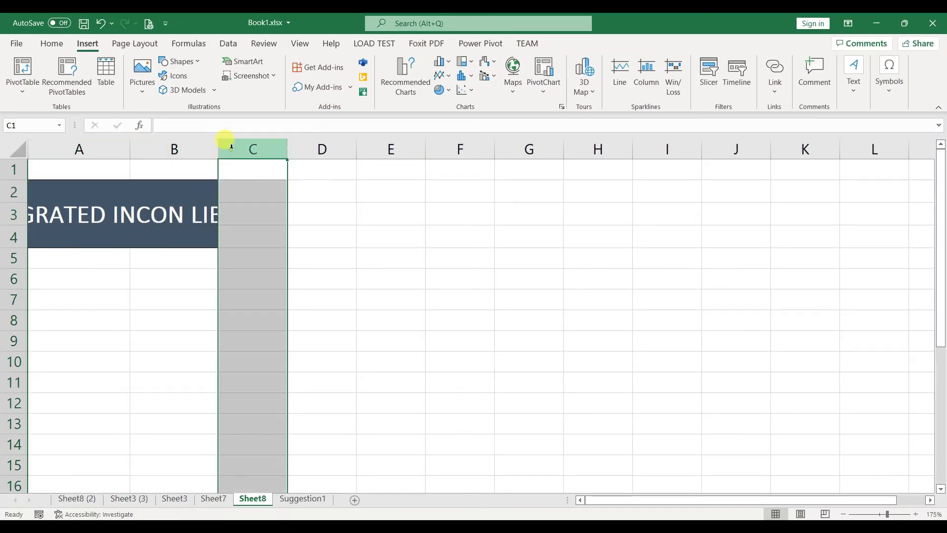
left_click(178, 202)
left_click(239, 193)
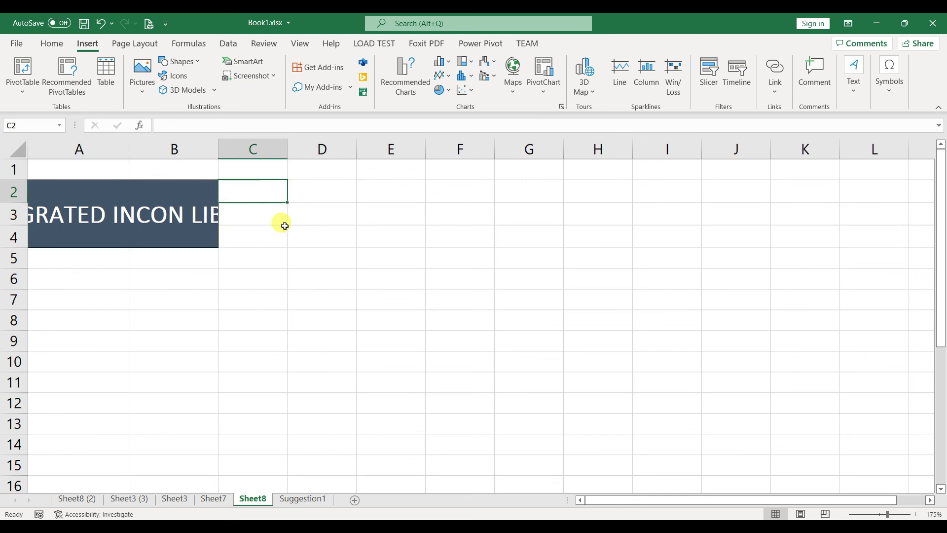
left_click(190, 81)
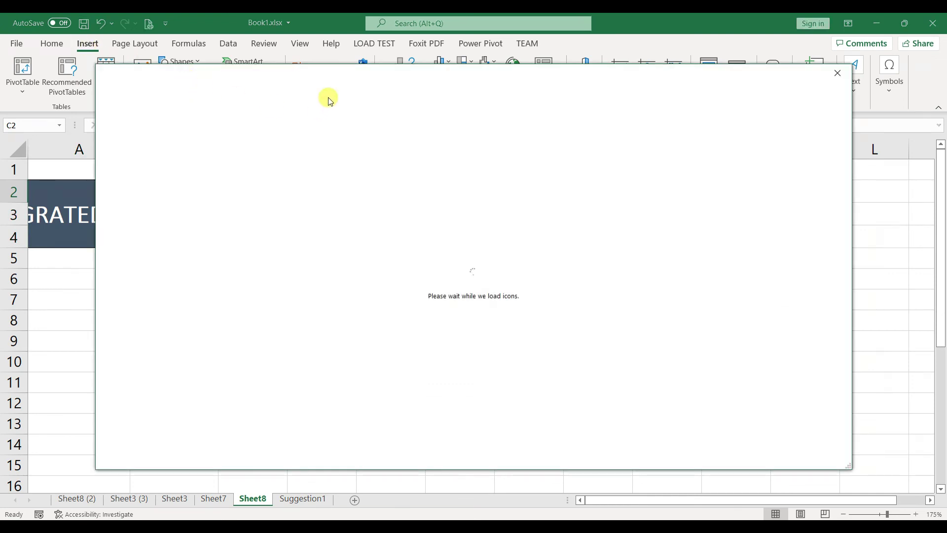
left_click_drag(323, 79, 357, 96)
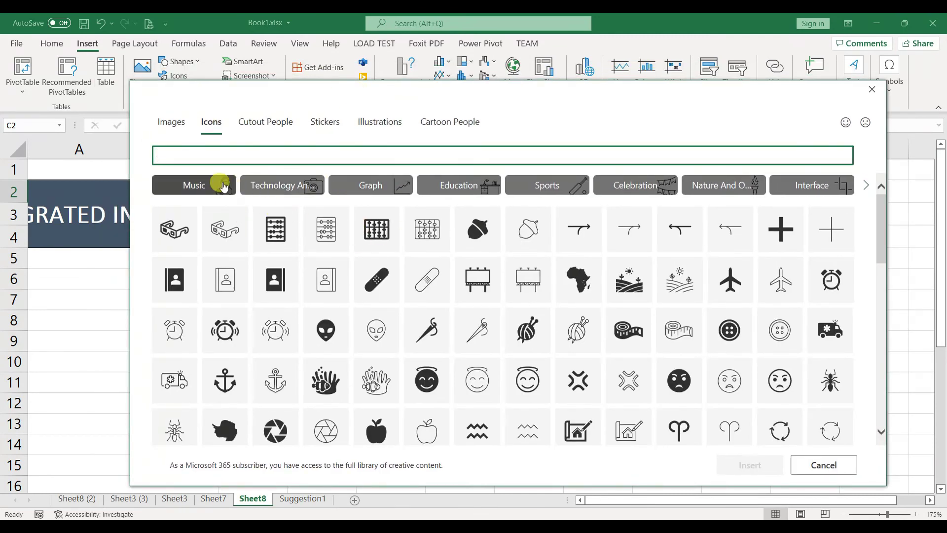
left_click(176, 127)
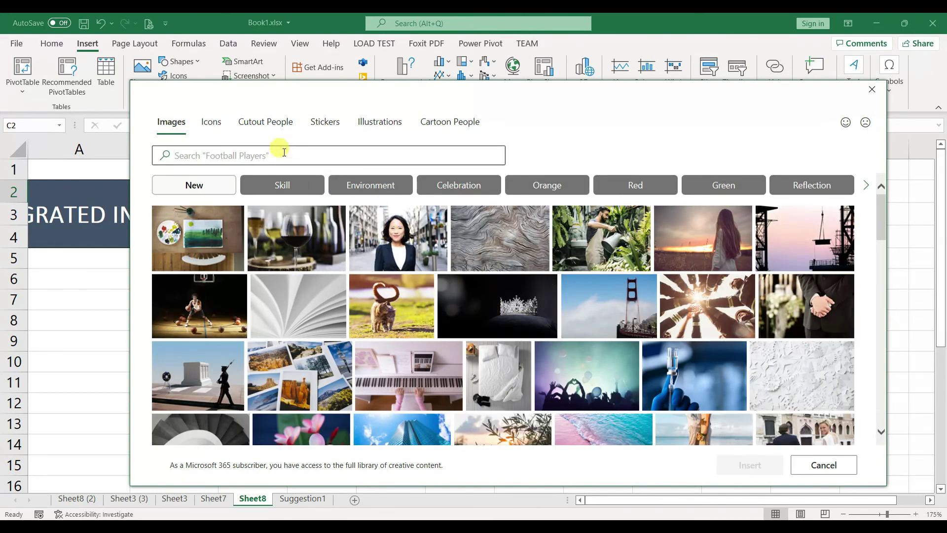
left_click(223, 127)
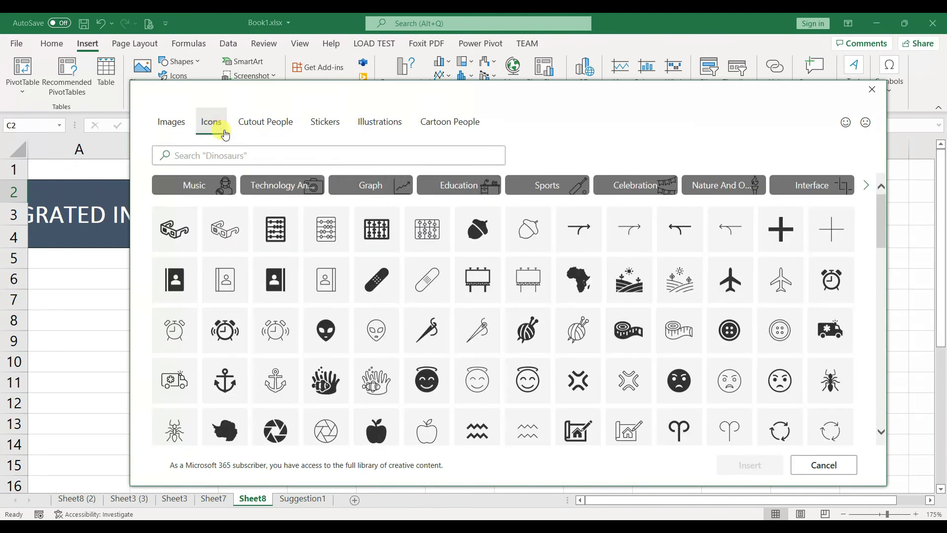
left_click(198, 187)
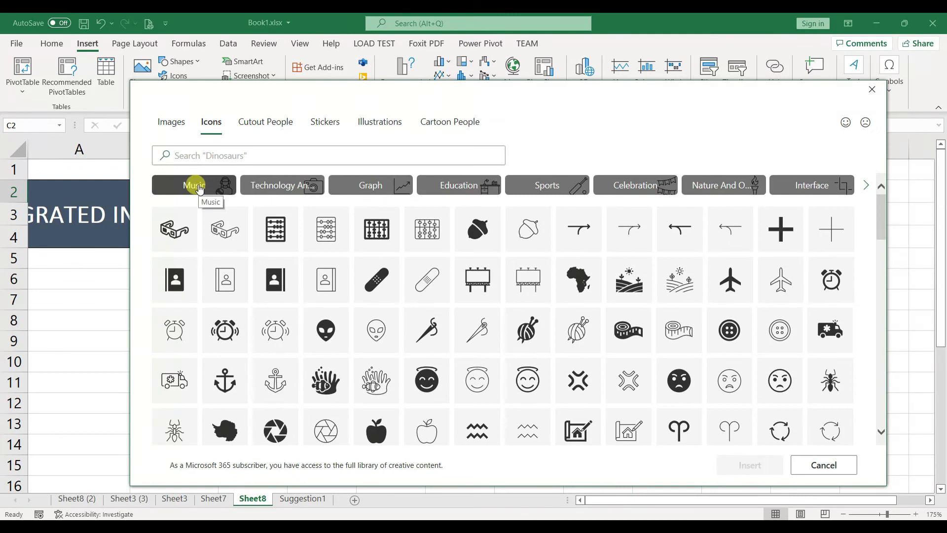
left_click(199, 188)
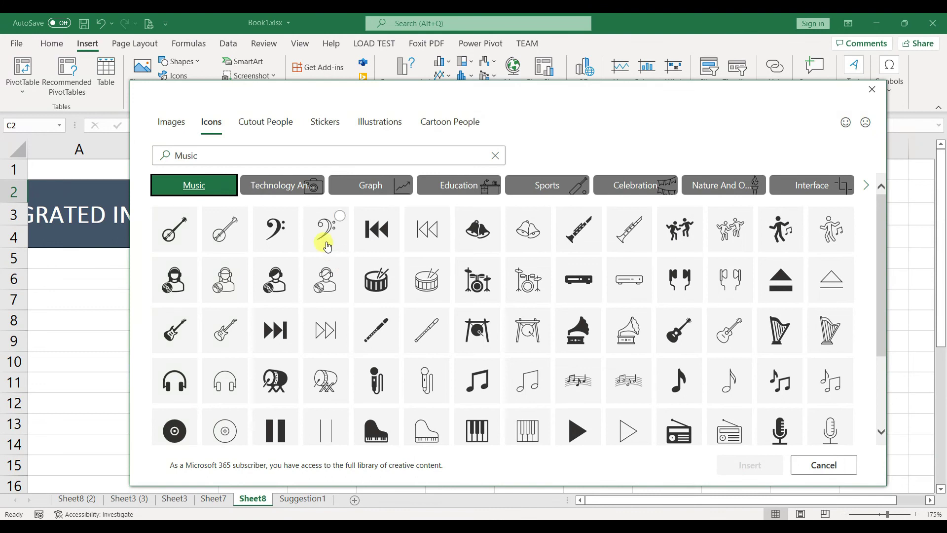
Step: Insert the solid rising-curve and rising bar chart icons from the Graph category, and move the curve icon beside the bar chart around column E
left_click(383, 190)
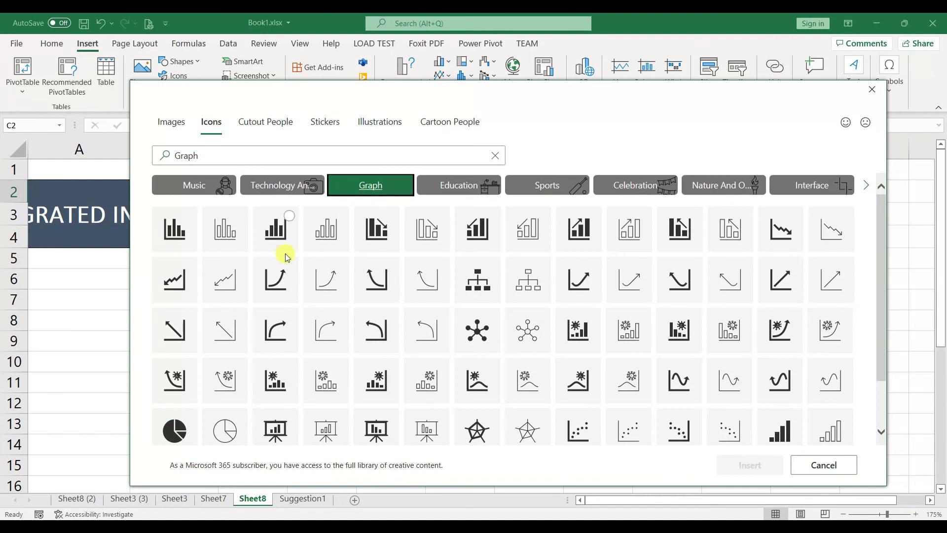
left_click(282, 276)
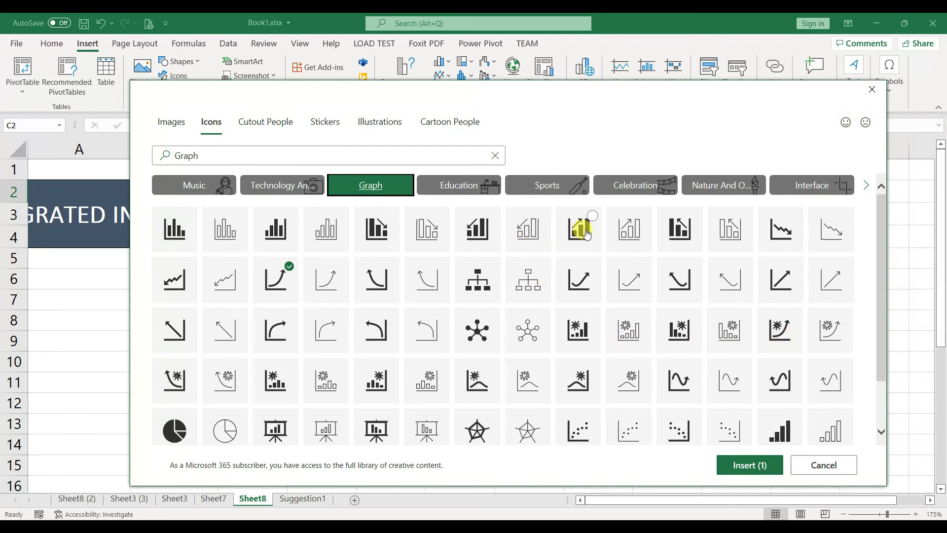
left_click(752, 467)
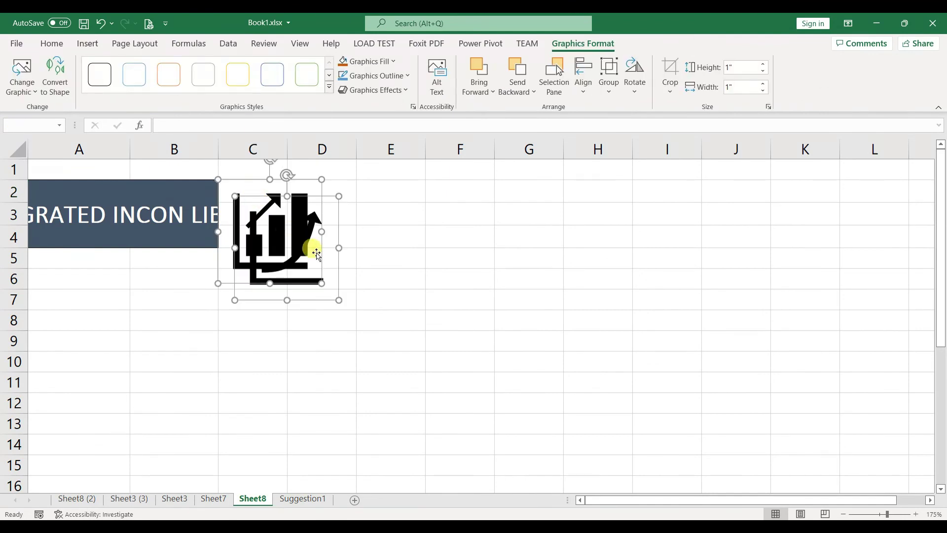
left_click(383, 270)
left_click_drag(304, 244, 401, 239)
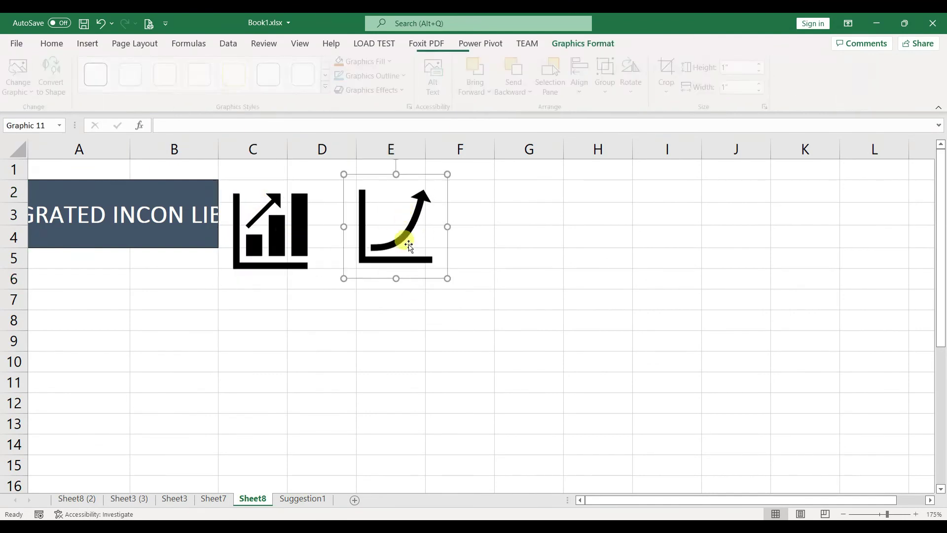
left_click(459, 236)
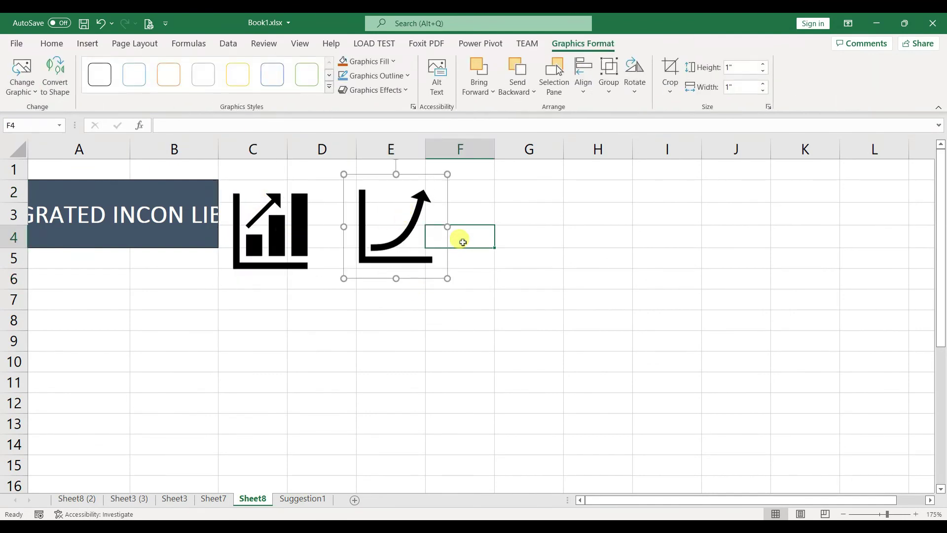
Step: Reopen the stock content library and browse the Cutout People and Stickers collections
left_click(87, 43)
left_click(173, 76)
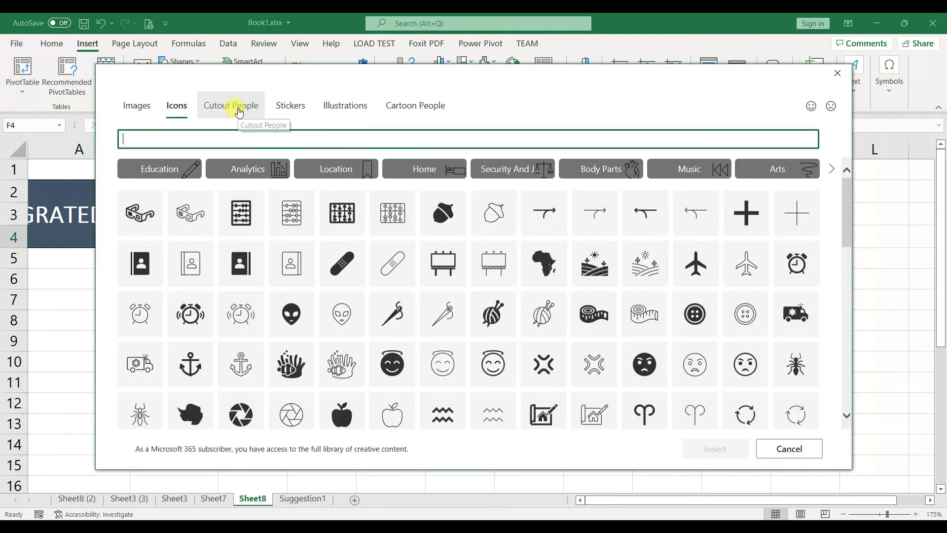
left_click(239, 110)
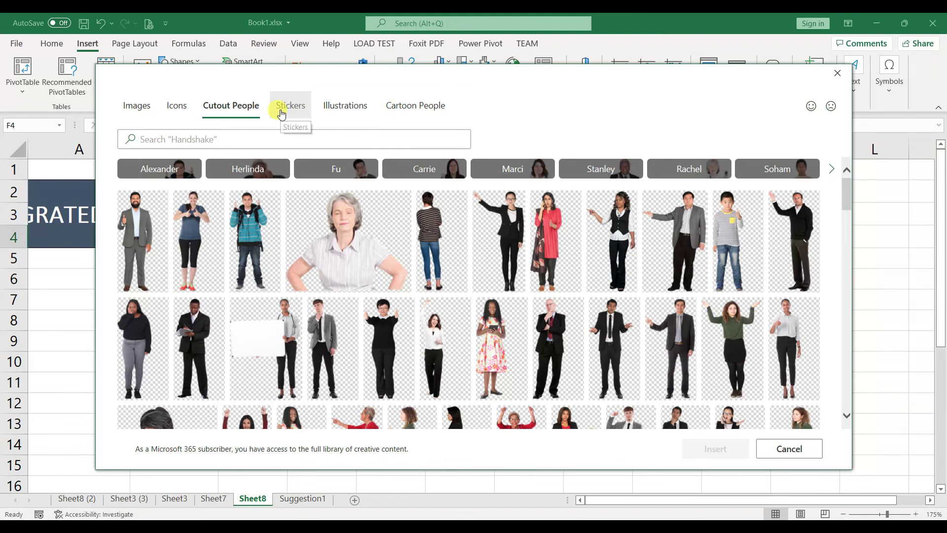
left_click_drag(848, 205, 845, 330)
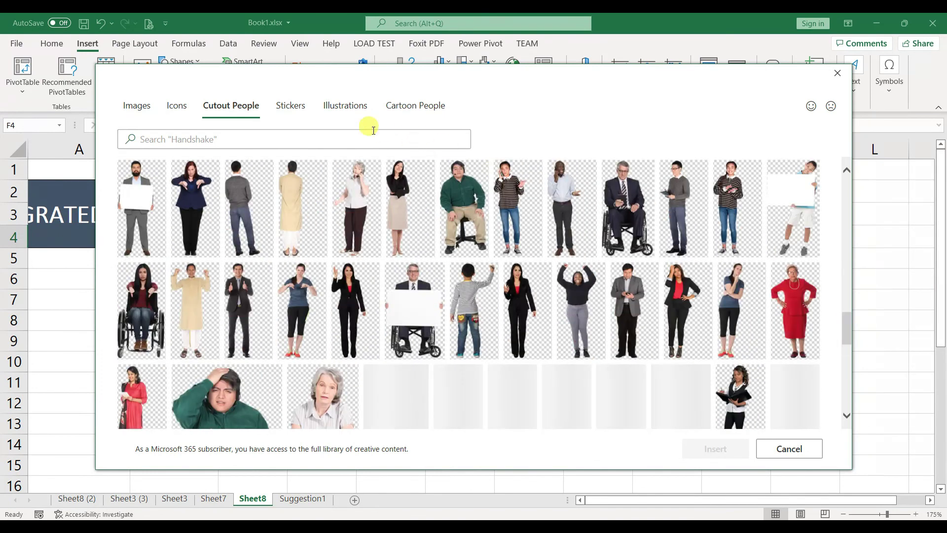
left_click(280, 111)
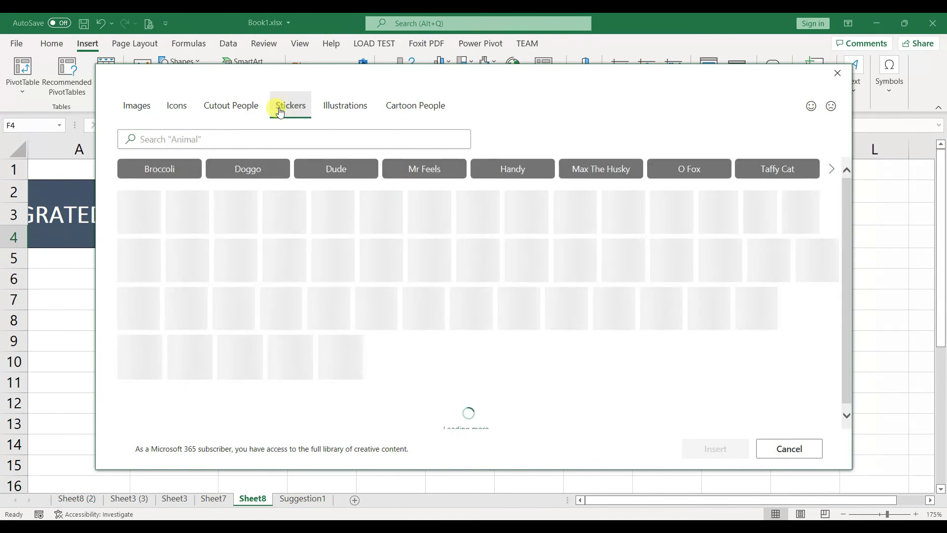
left_click_drag(845, 232, 860, 336)
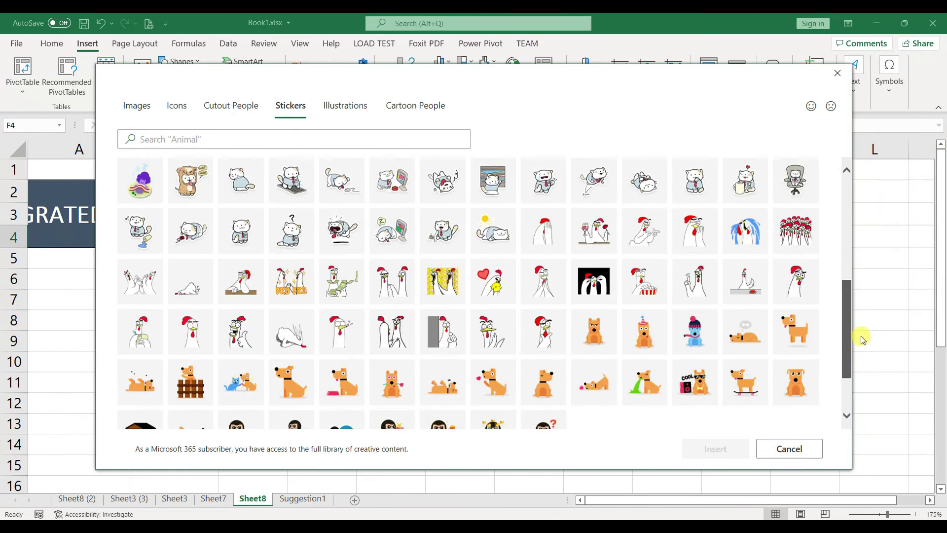
Step: Insert the yellow and grey flower bouquet from the stock Illustrations collection
left_click(338, 113)
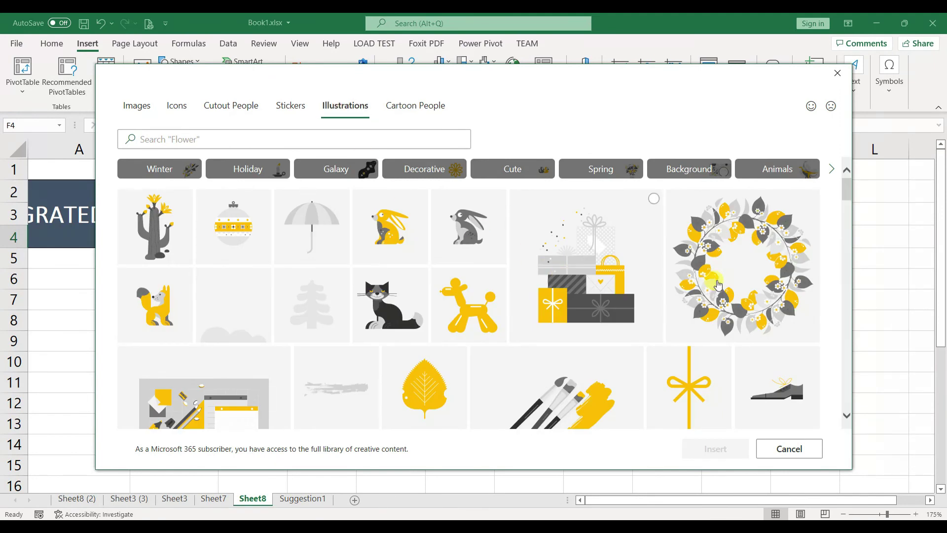
left_click_drag(845, 185, 862, 234)
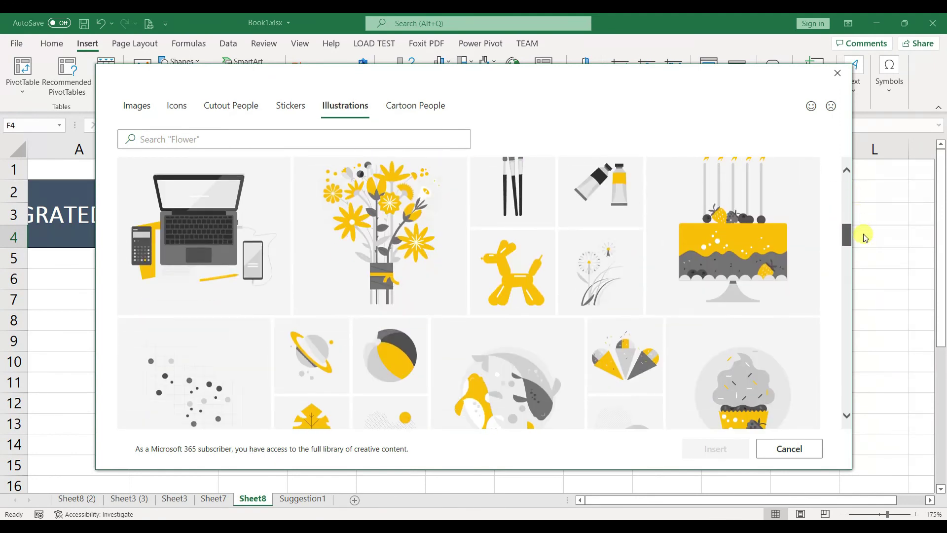
scroll(467, 214, "down", 1)
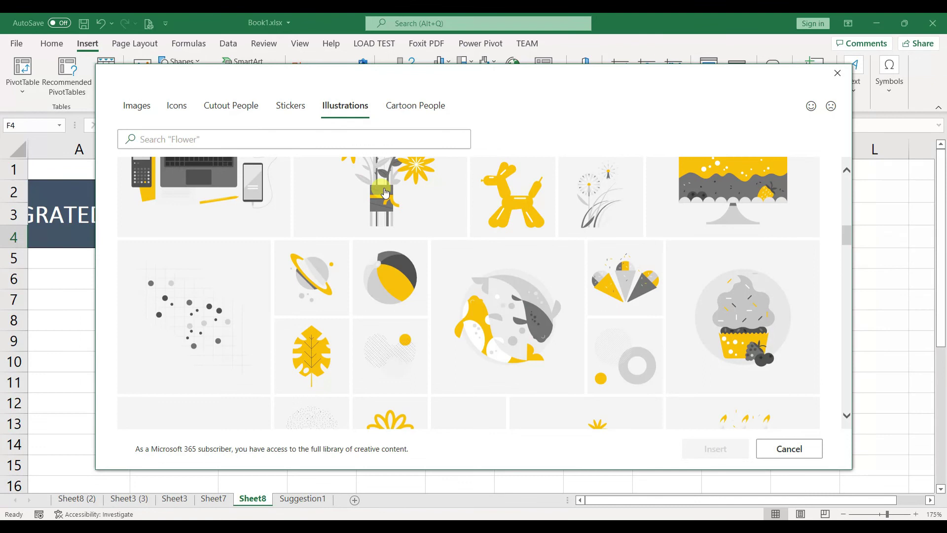
left_click(384, 193)
left_click(709, 451)
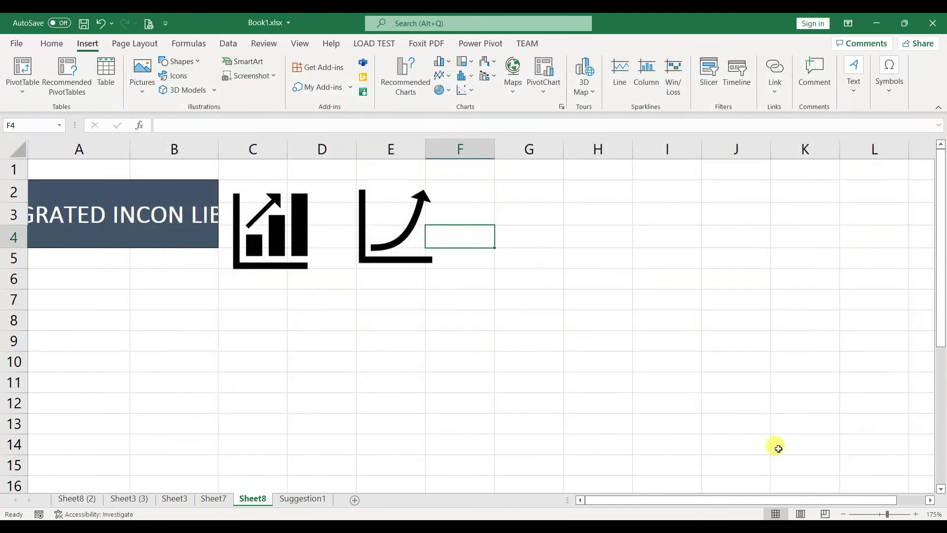
Step: Shrink the flower bouquet to about 2.02" square and place it below the heading banner in columns A and B
left_click_drag(425, 225, 747, 445)
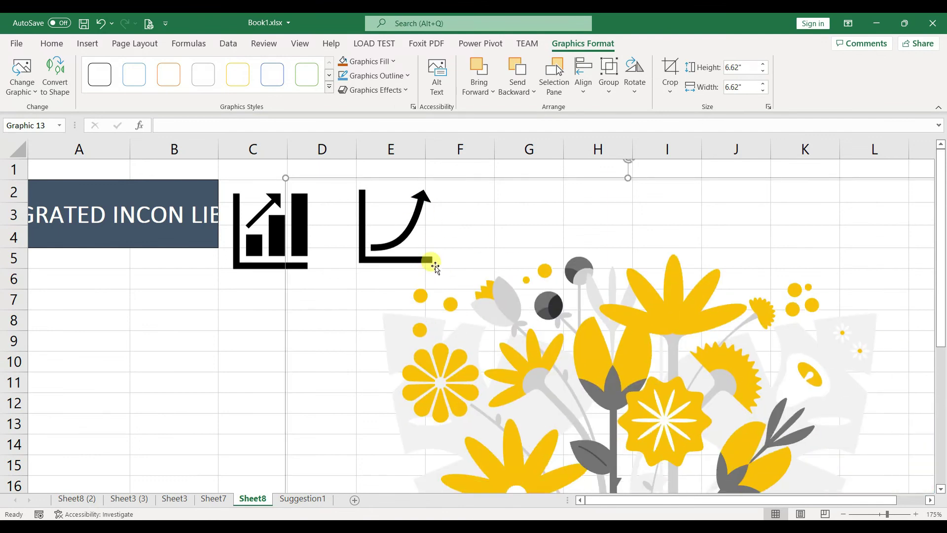
left_click_drag(286, 177, 425, 174)
left_click_drag(238, 159, 509, 362)
left_click_drag(516, 404, 85, 271)
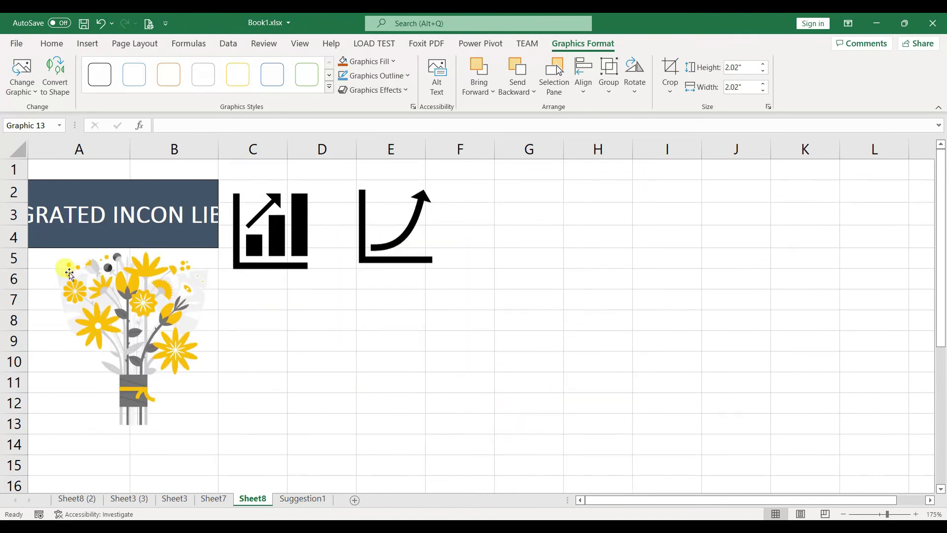
left_click(326, 319)
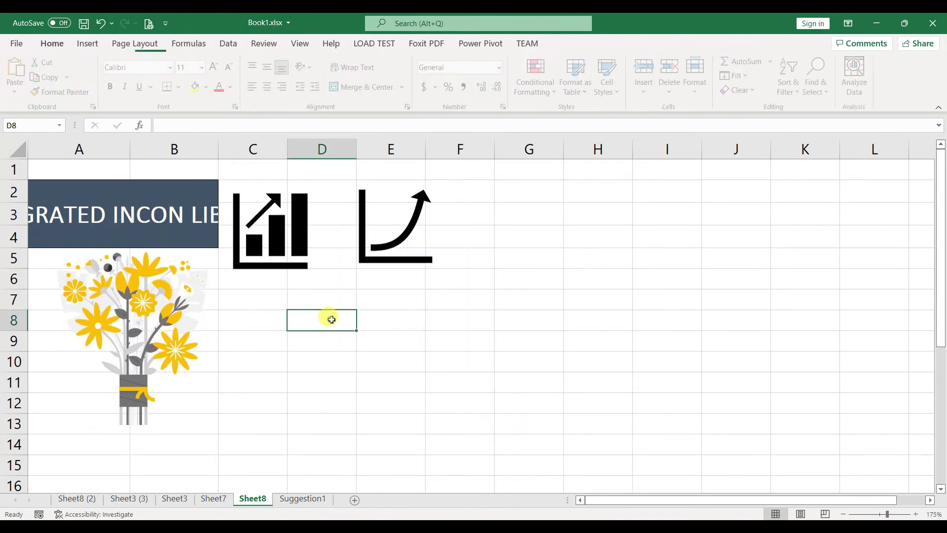
left_click(157, 315)
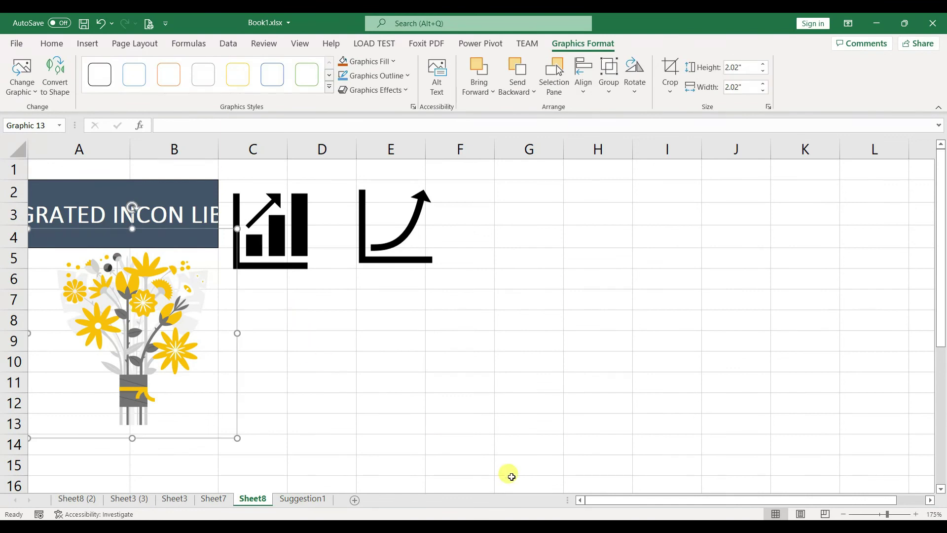
left_click(320, 340)
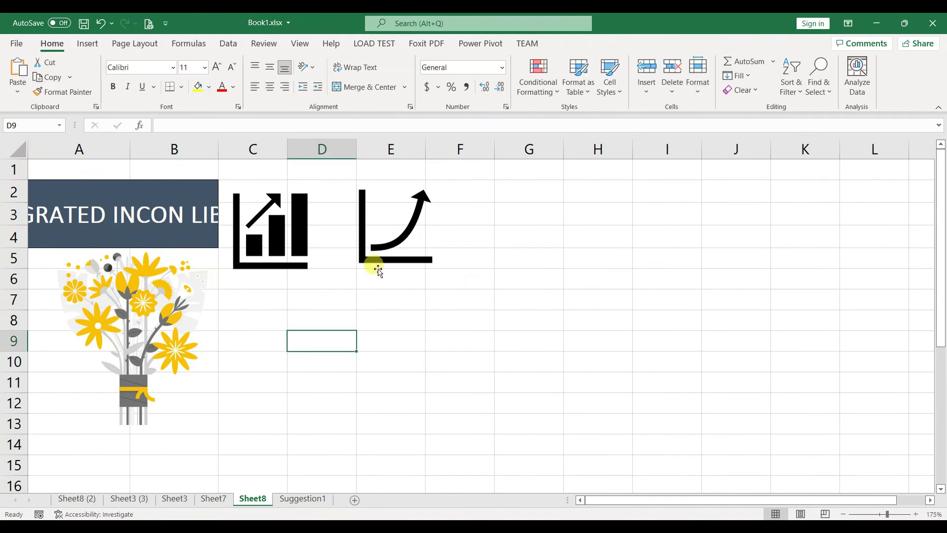
left_click(418, 294)
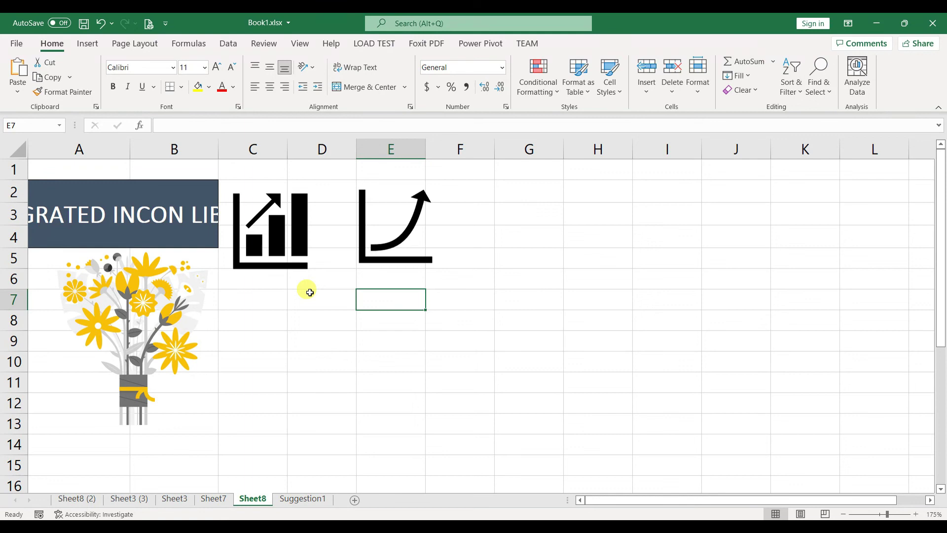
left_click(282, 354)
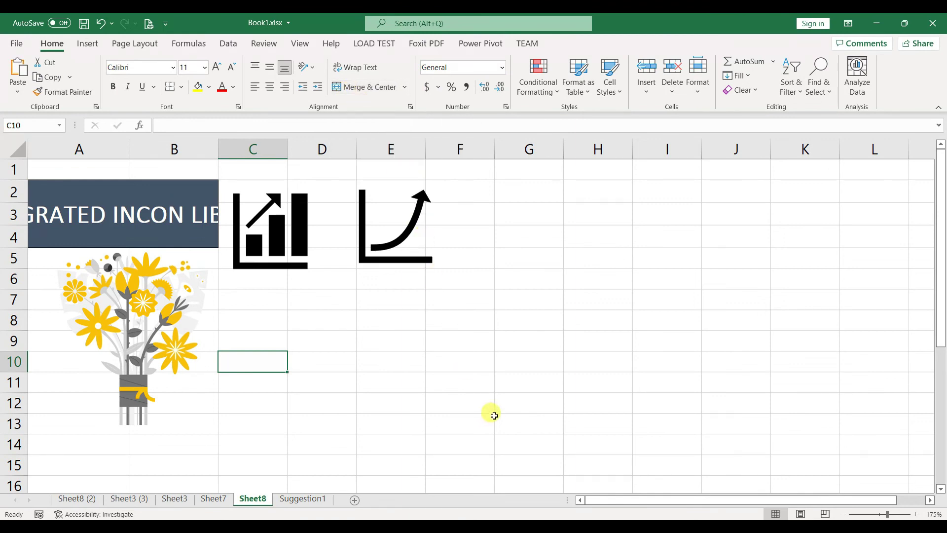
left_click(565, 526)
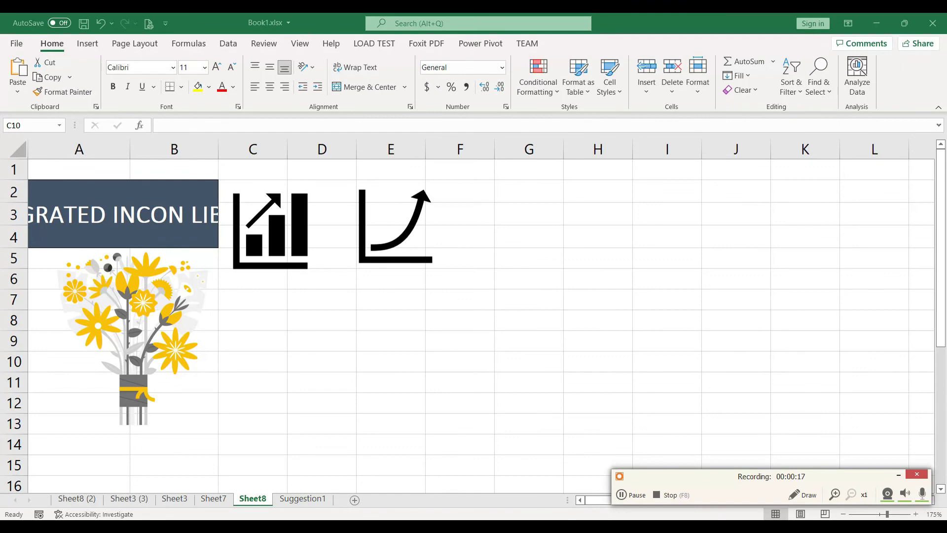